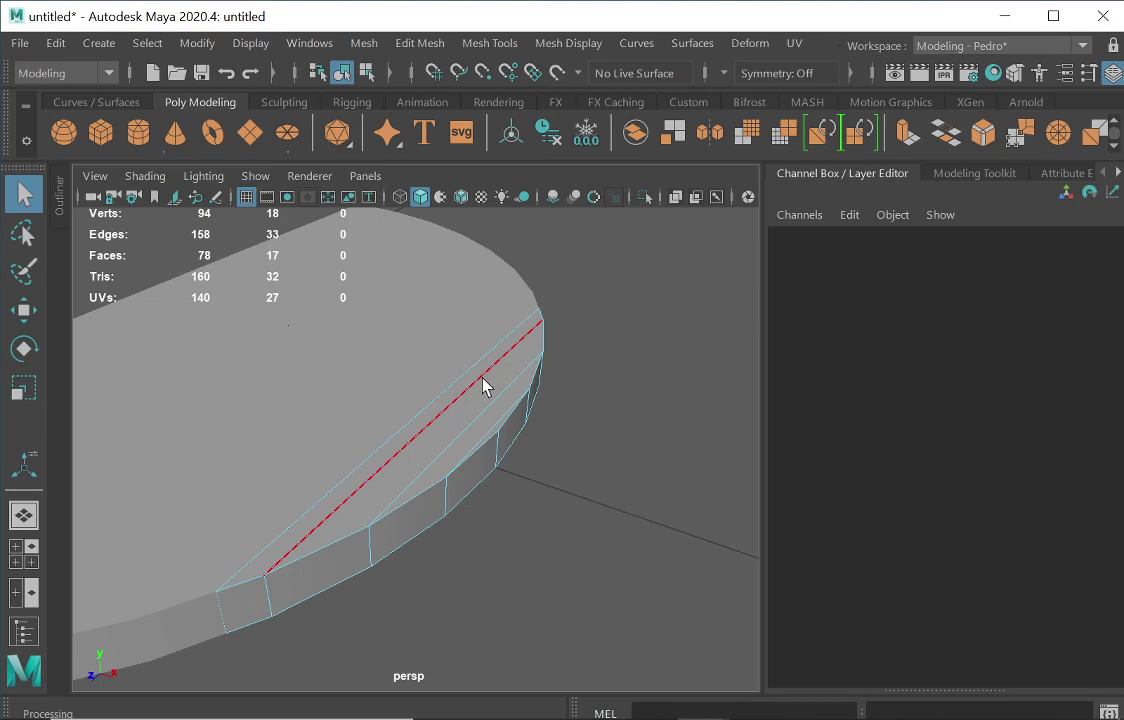
Select all hard edges of the outermost plank using selection constraints set to All and Next with Hard smoothing.
left_click_drag(477, 389, 494, 409)
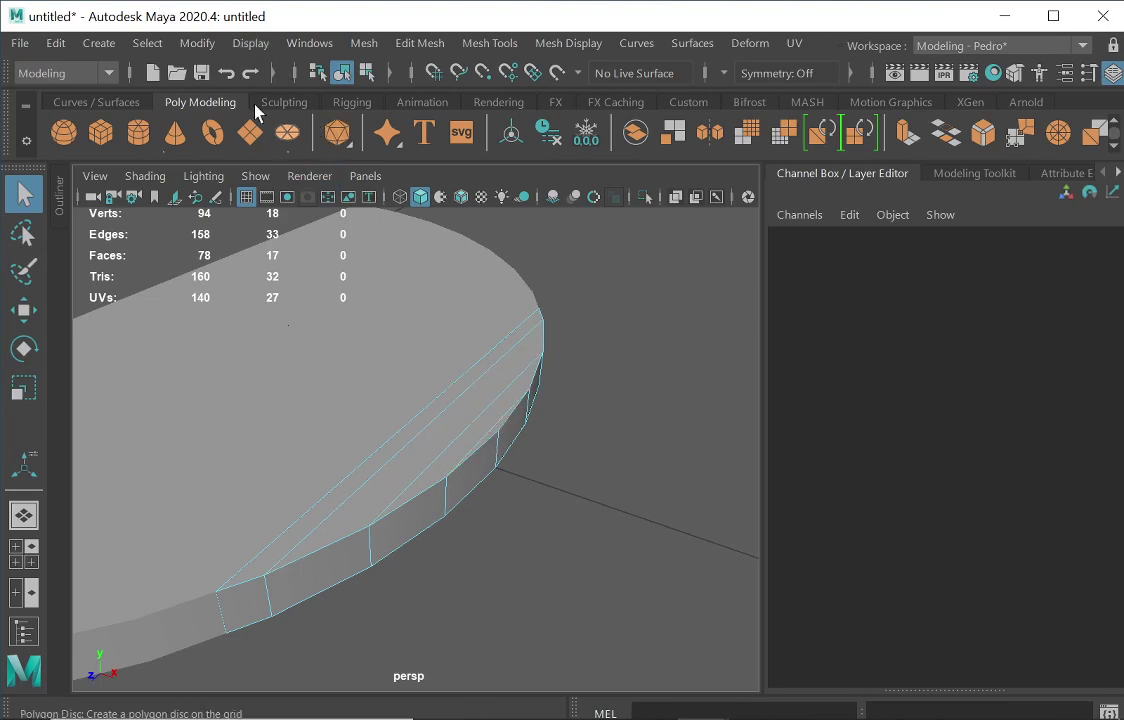
left_click(147, 43)
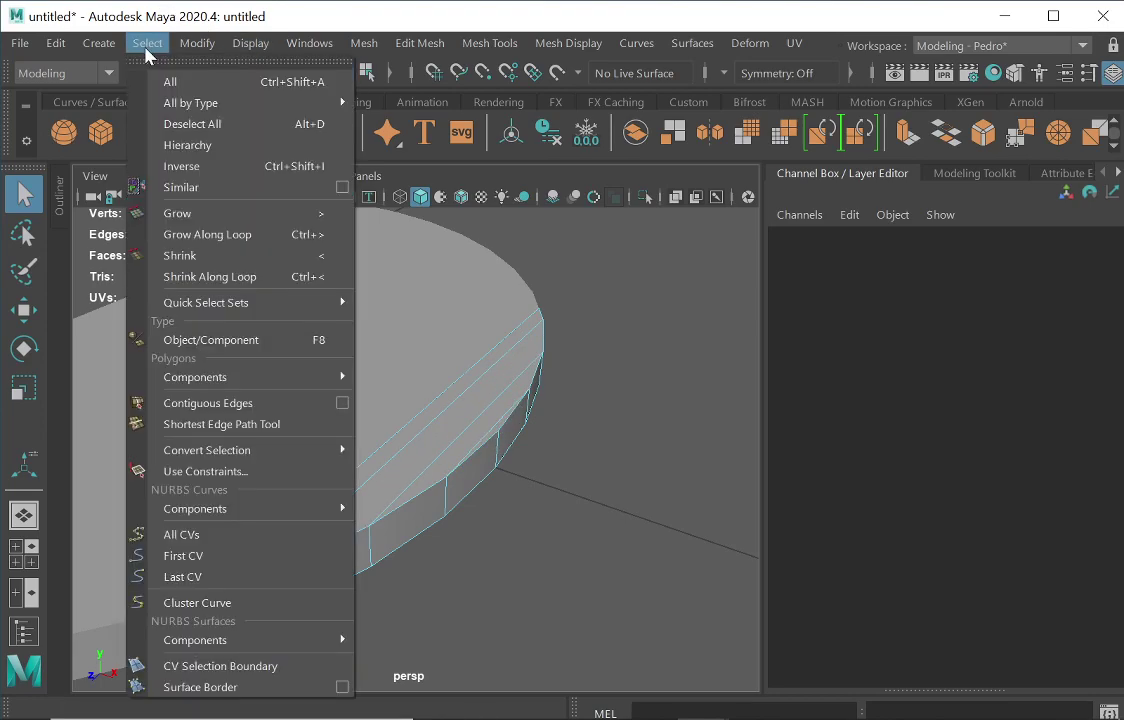
left_click(240, 478)
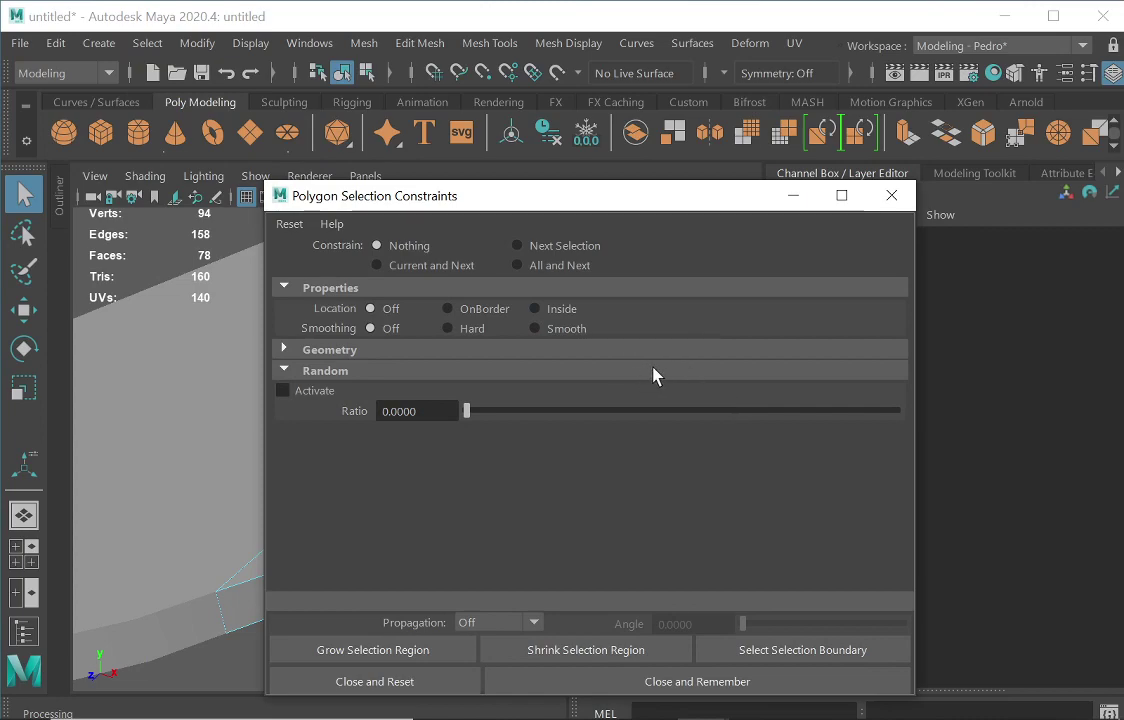
left_click(517, 266)
left_click_drag(573, 210, 825, 194)
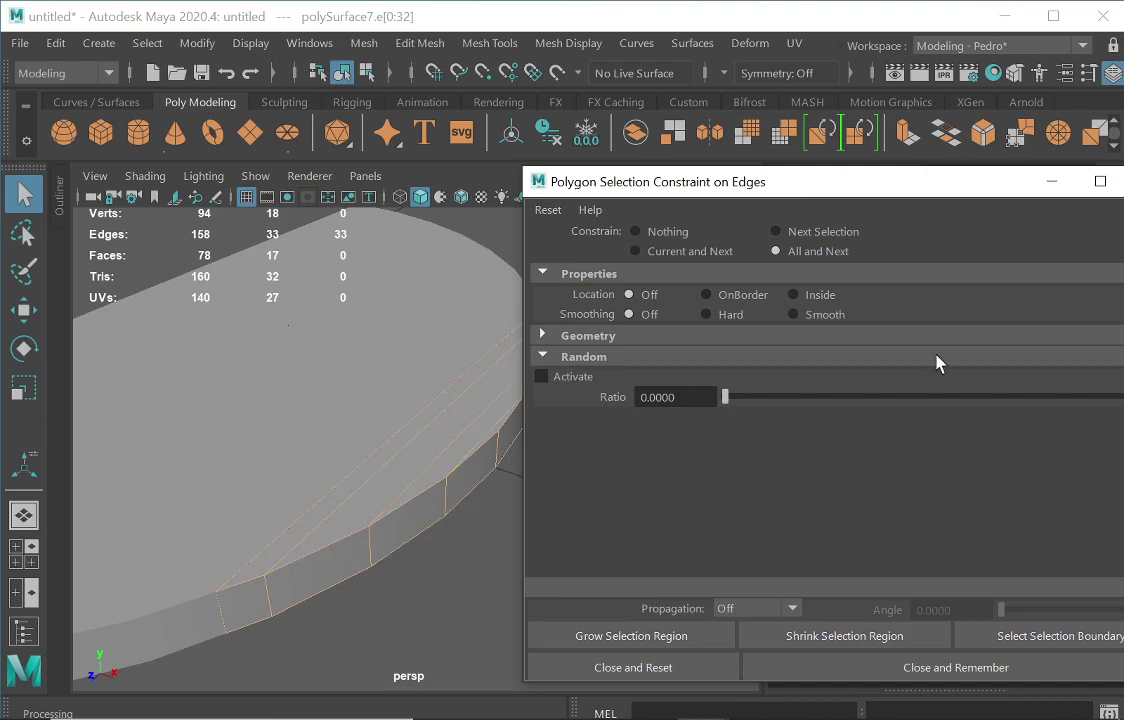
left_click(713, 315)
Bevel the selected hard edges with a fraction of 0.2 and 2 segments.
key("ctrl+b")
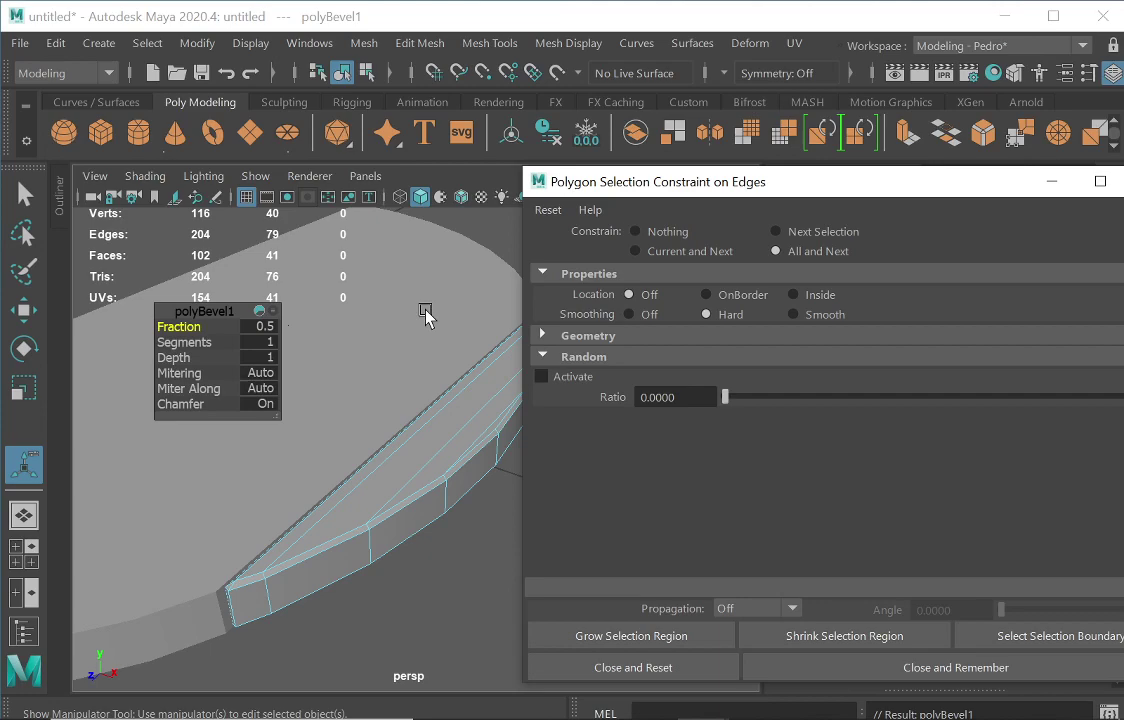
left_click(266, 329)
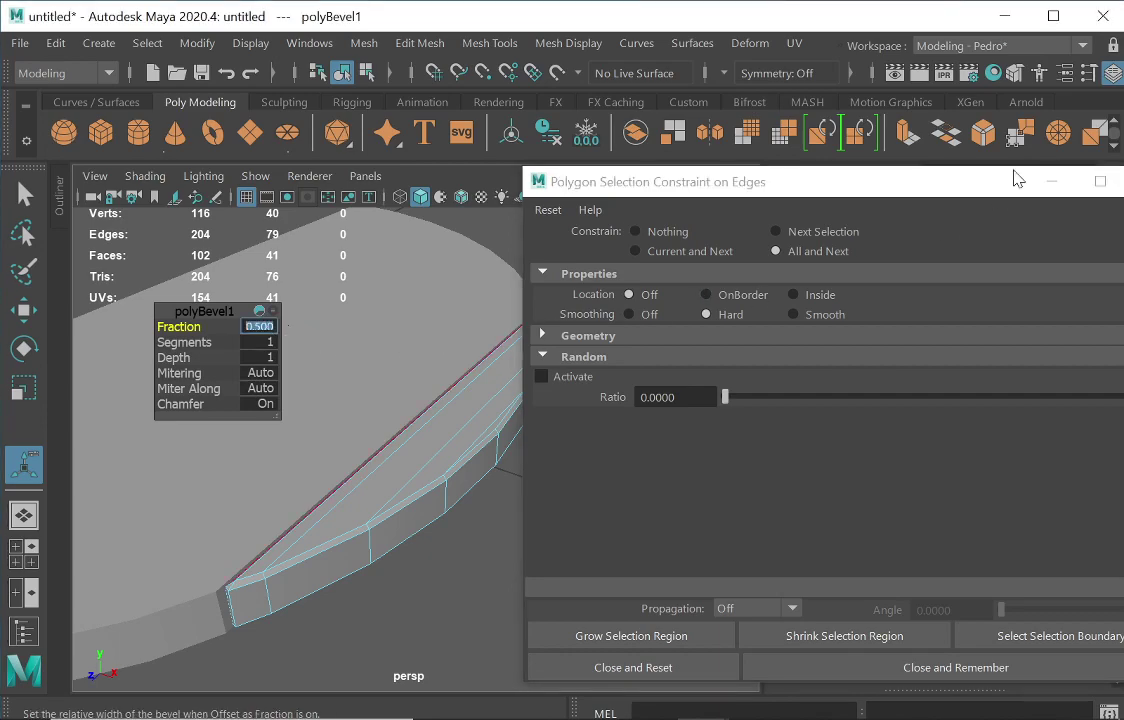
left_click_drag(581, 184, 917, 455)
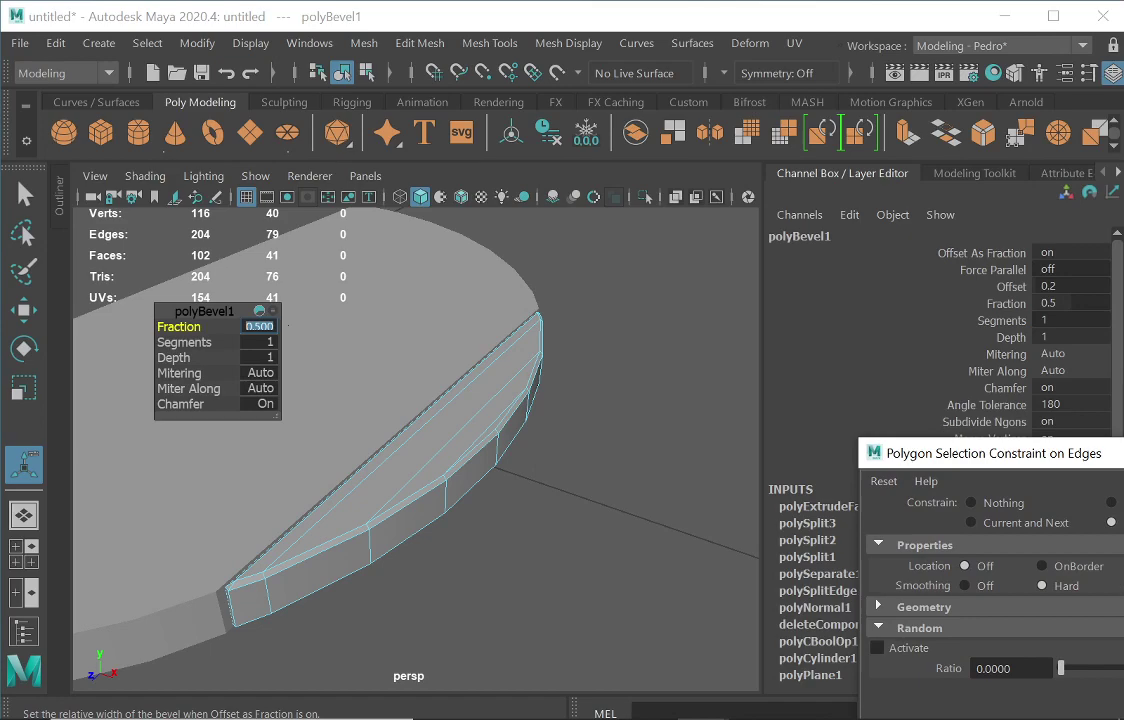
left_click(287, 328)
type("0.7")
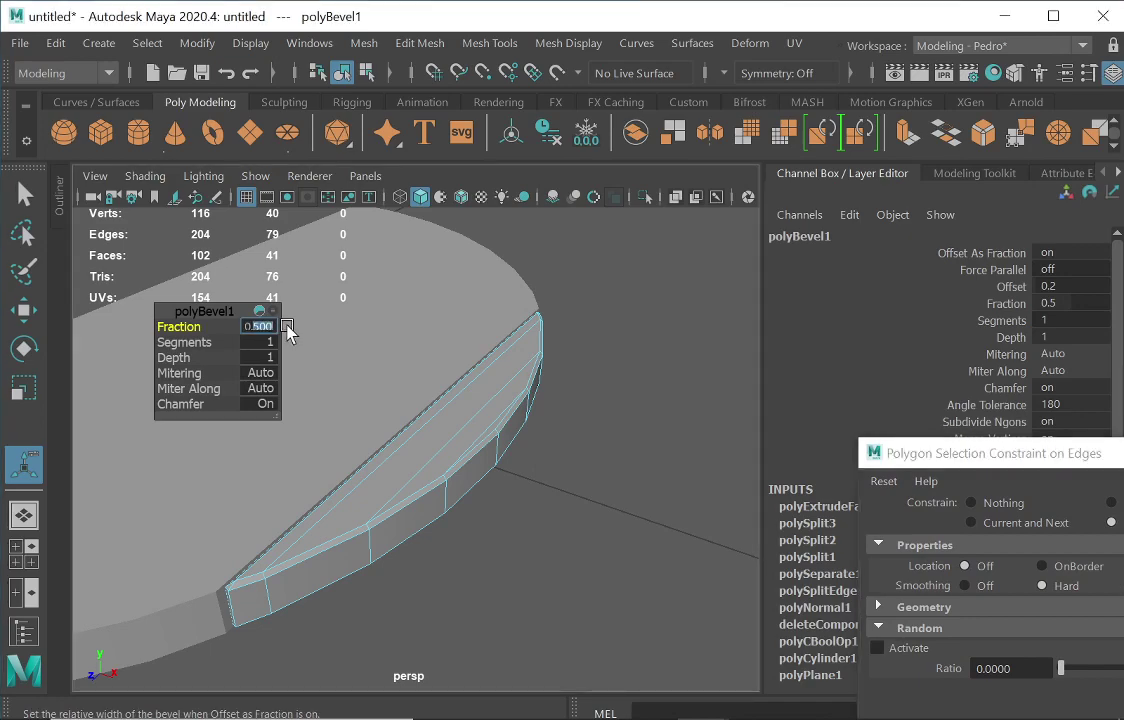
key("Return")
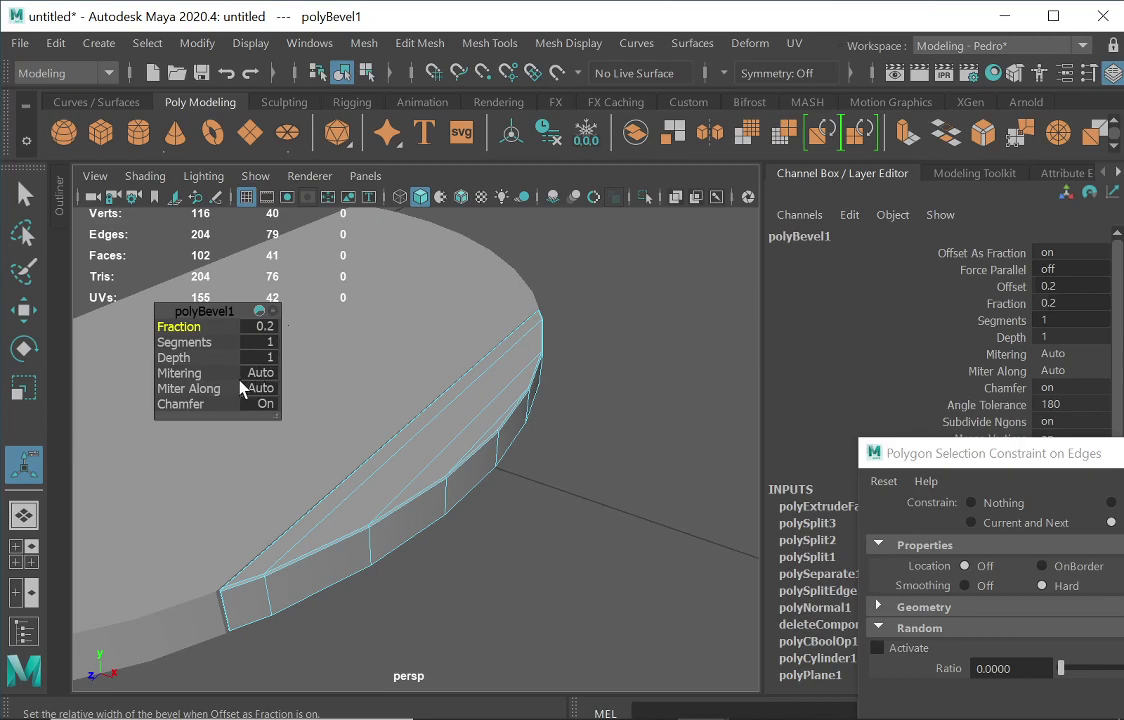
key("Tab")
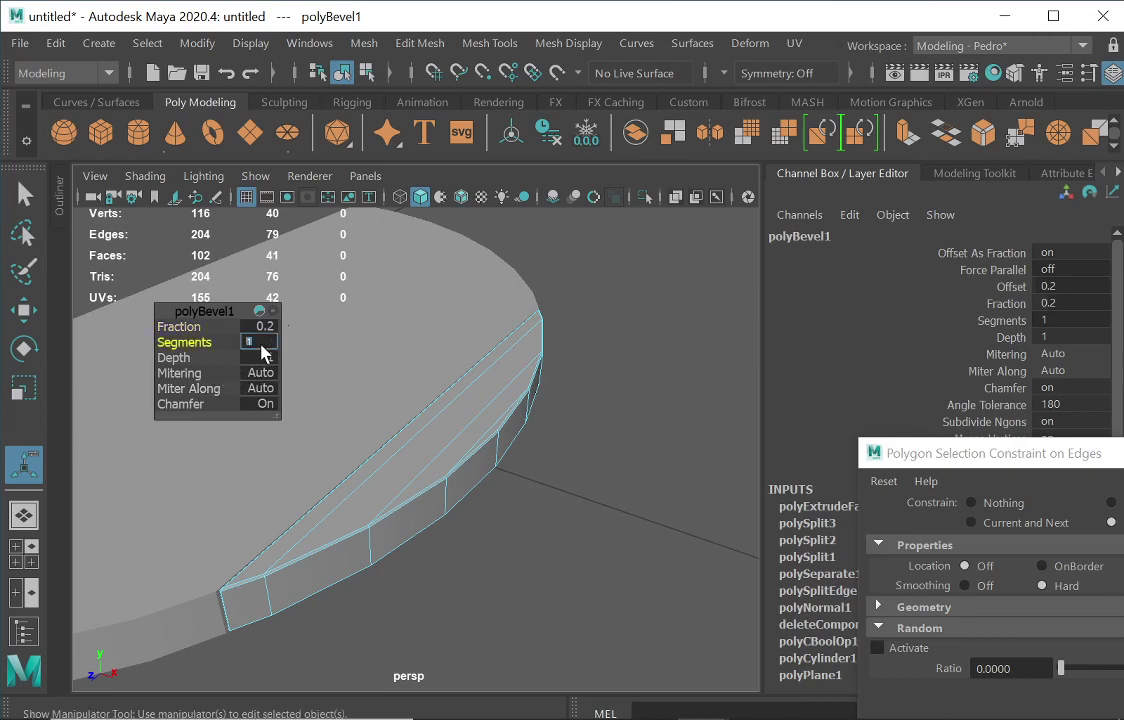
type("2")
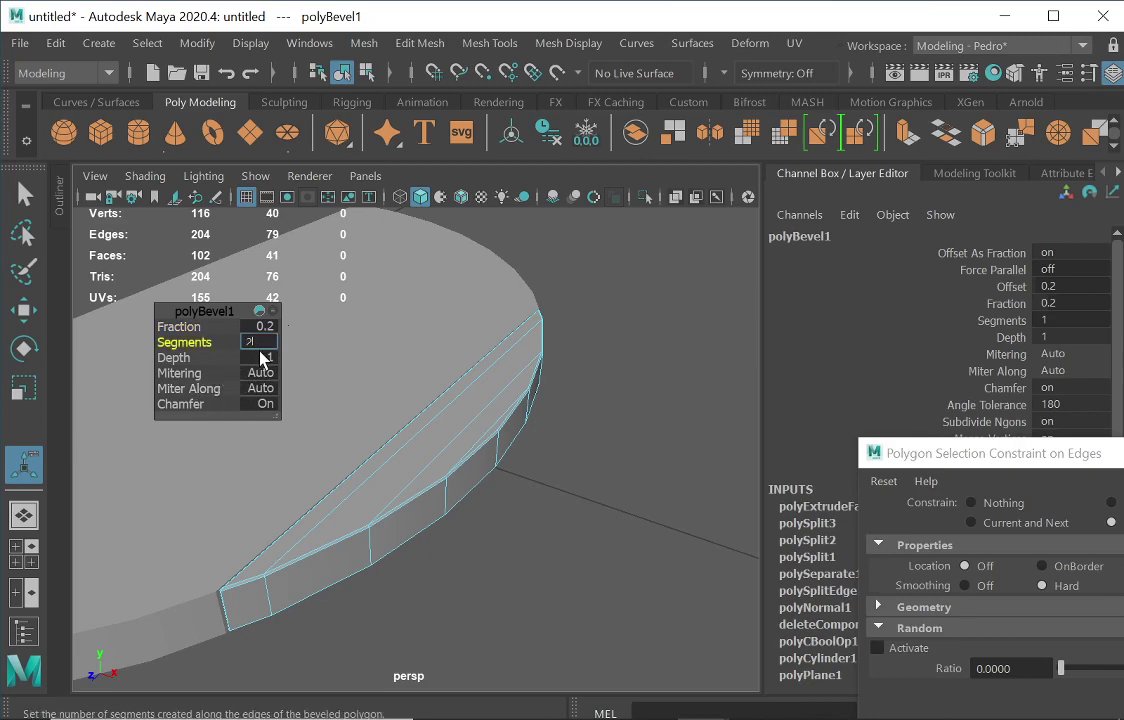
key("Return")
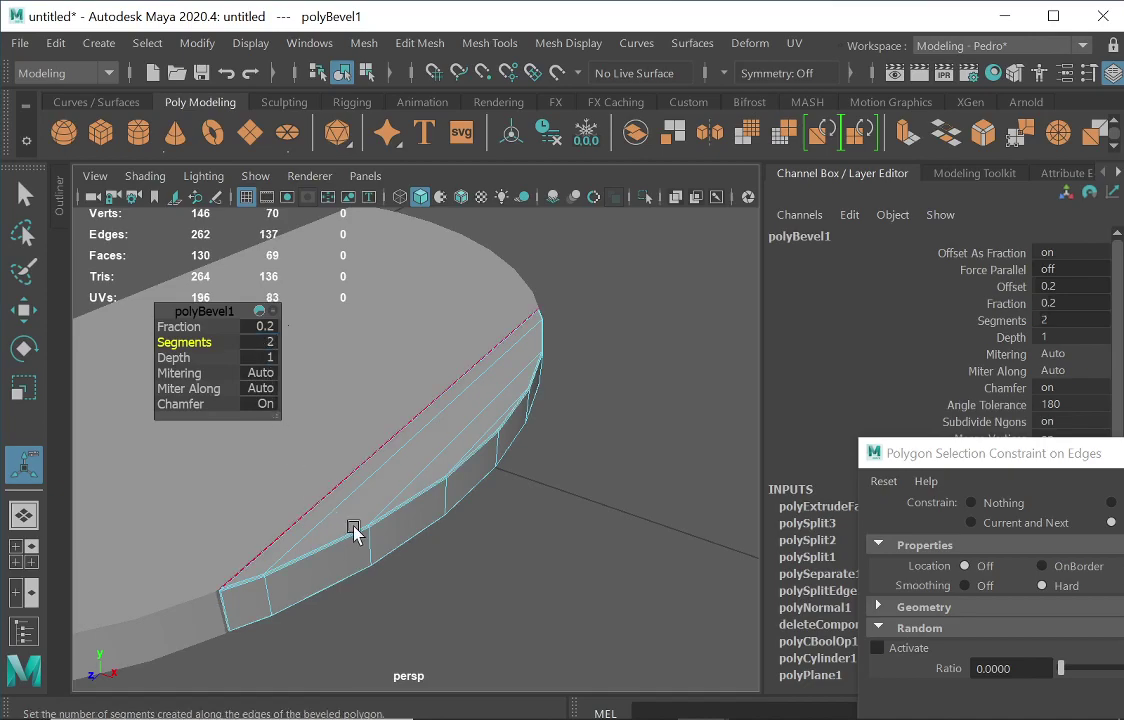
Return the beveled plank to object mode, assign it a new Phong material and deselect it.
scroll(484, 497, "up", 5)
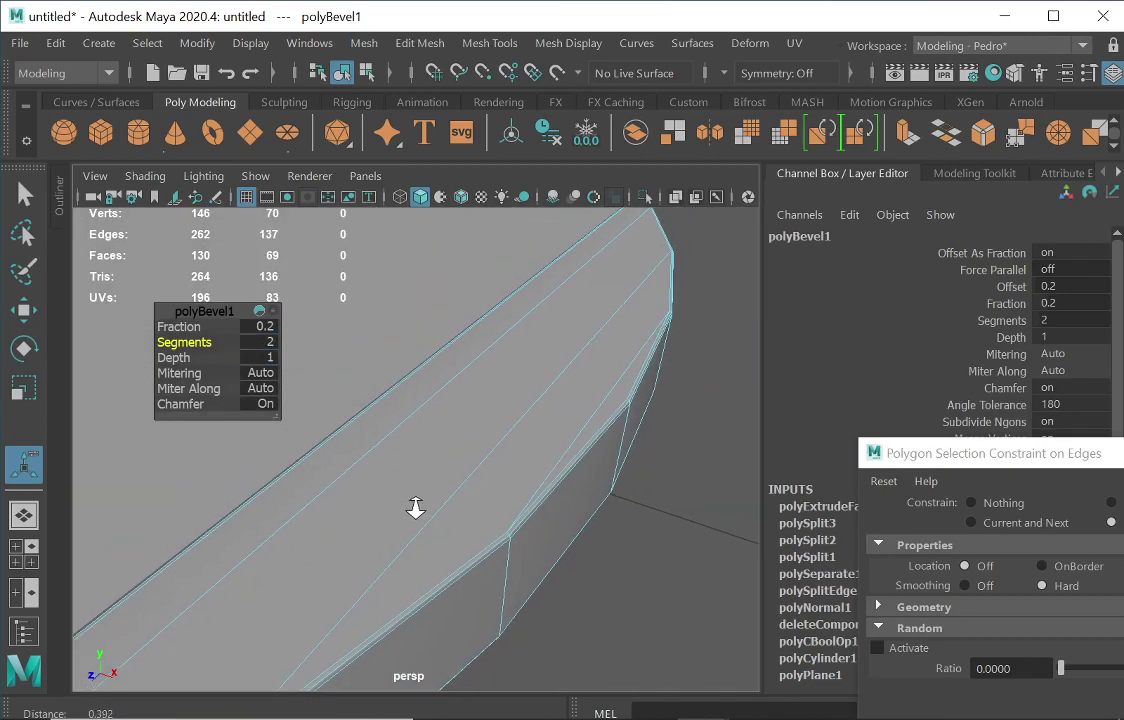
right_click_drag(498, 566, 396, 472, "alt")
left_click_drag(462, 427, 457, 434, "alt")
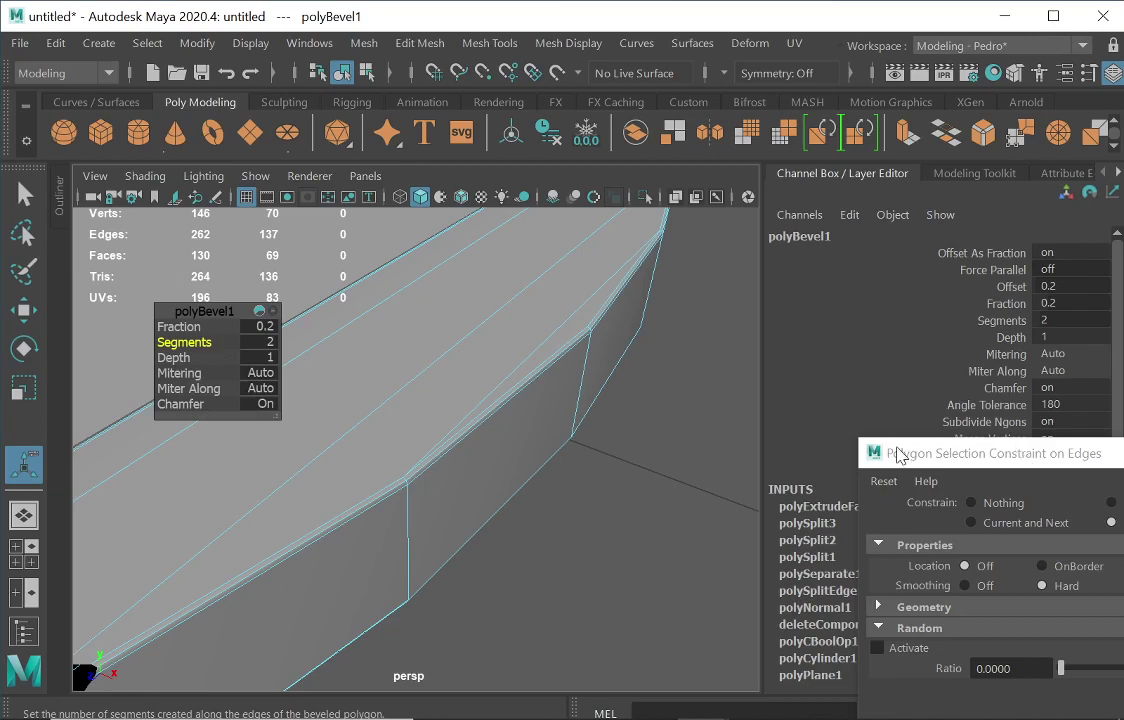
left_click_drag(586, 497, 502, 509, "alt")
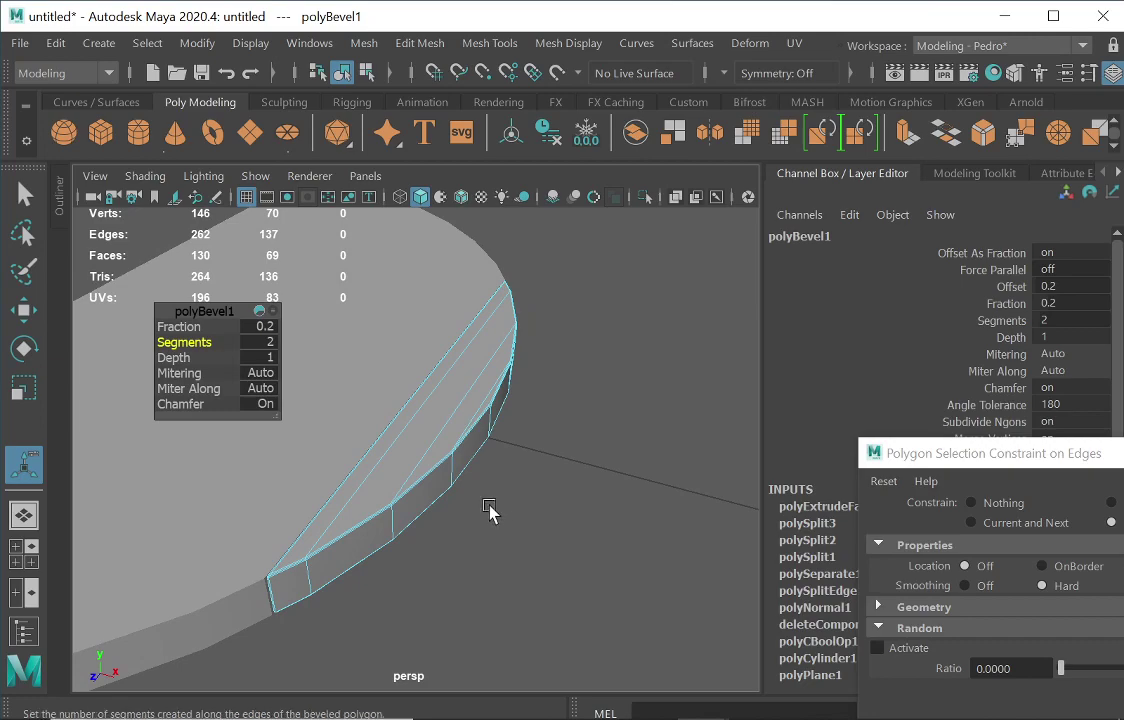
mouse_move(482, 517)
left_mouse_down("alt")
mouse_move(462, 512)
mouse_move(480, 495)
left_mouse_up("alt")
right_click_drag(580, 327, 650, 298)
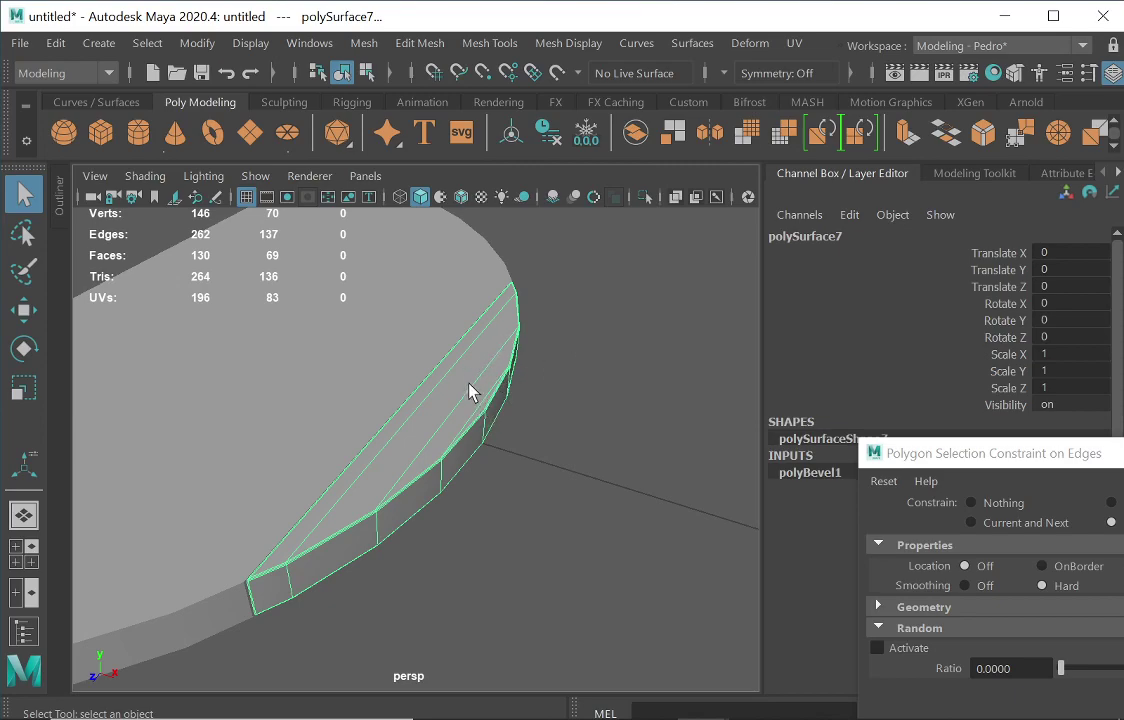
right_click(435, 418)
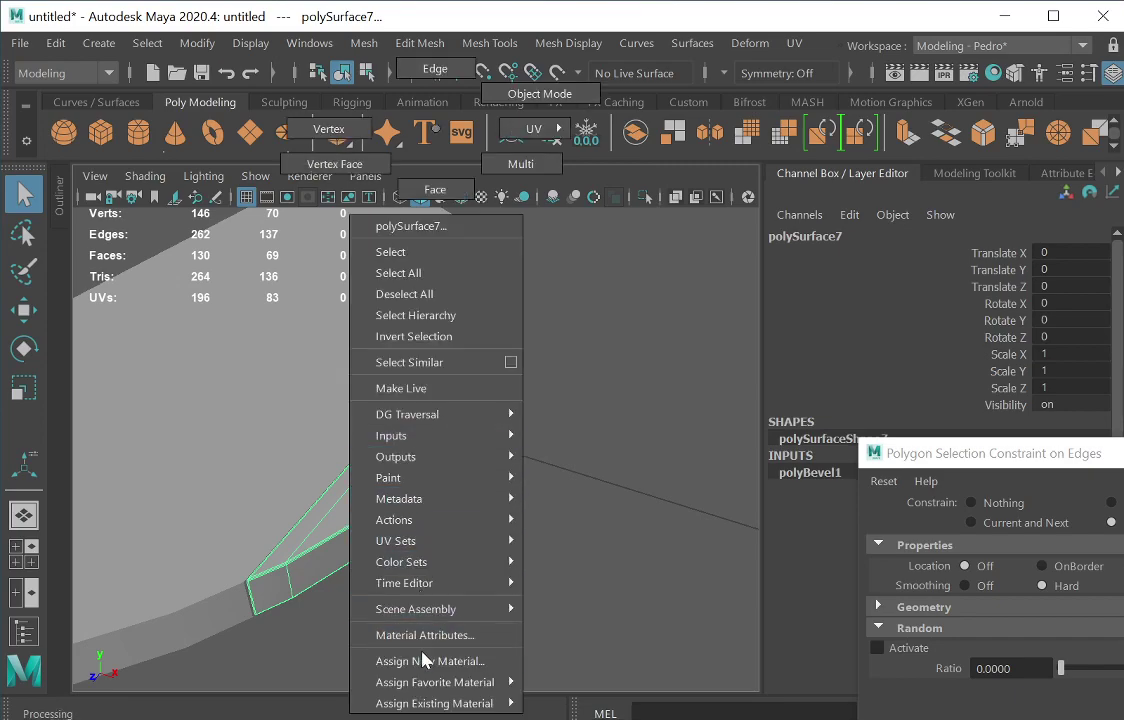
mouse_move(430, 682)
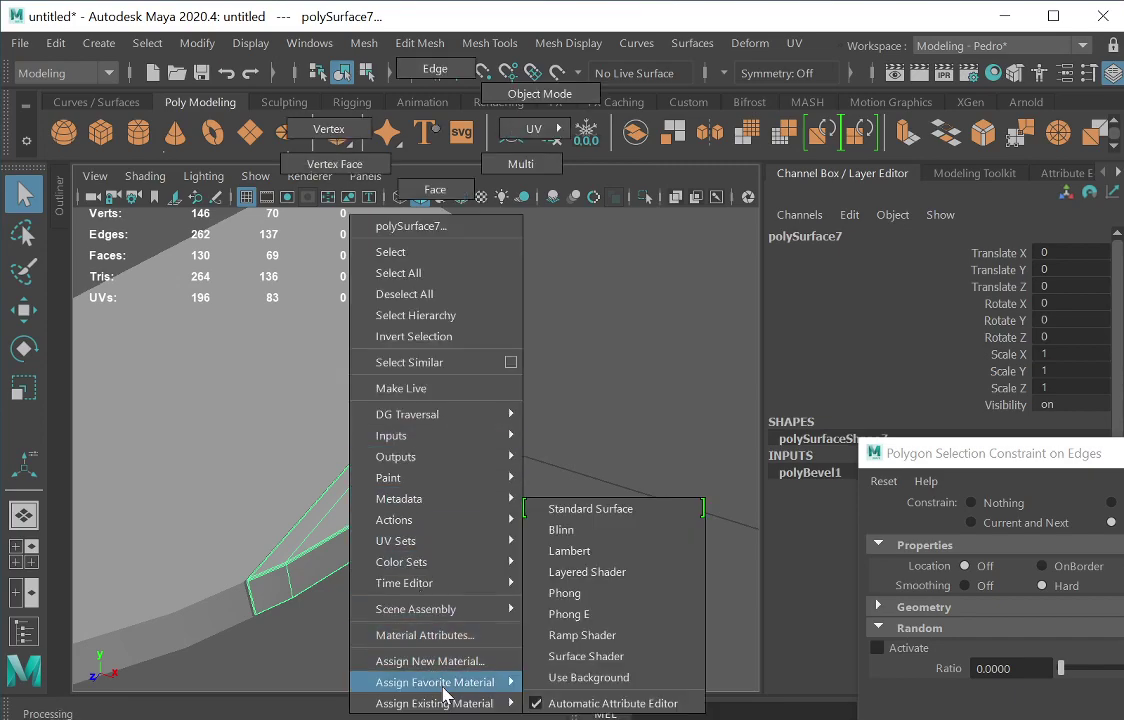
left_click(565, 593)
left_click(580, 386)
Examine how the Phong shading catches light along the plank's beveled edges from several angles.
left_click_drag(556, 476, 580, 497, "alt")
right_click_drag(580, 497, 475, 446, "alt")
left_click_drag(466, 437, 487, 421, "alt")
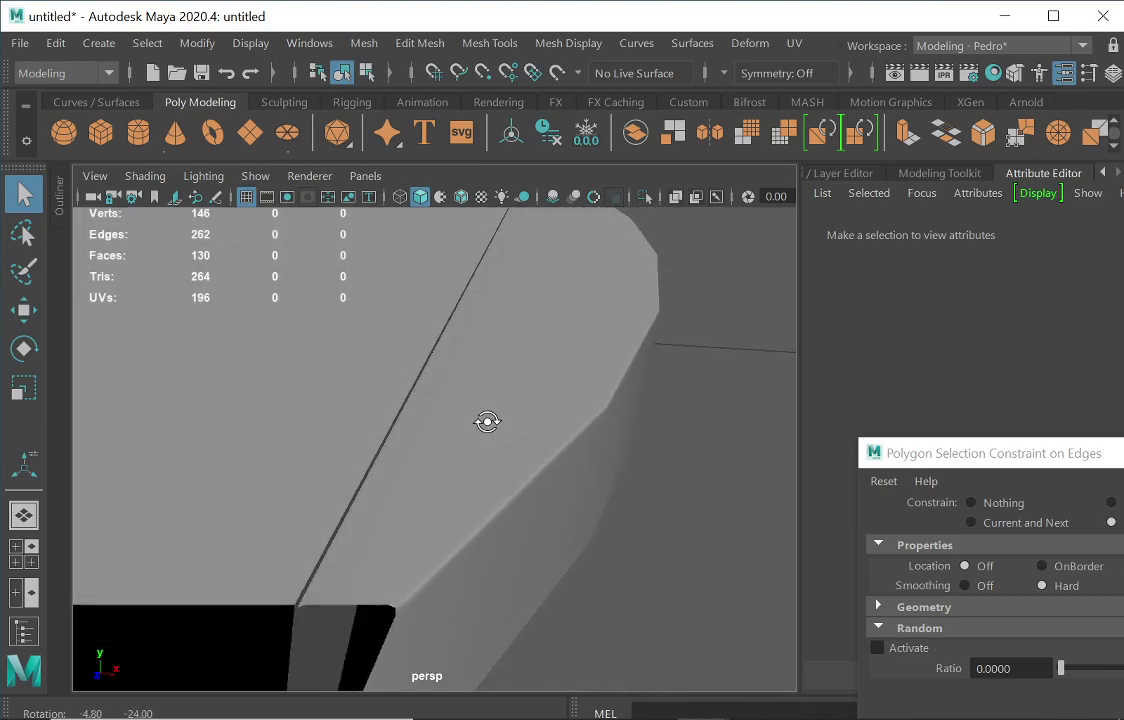
mouse_move(542, 497)
left_mouse_down("alt")
mouse_move(510, 486)
mouse_move(522, 504)
left_mouse_up("alt")
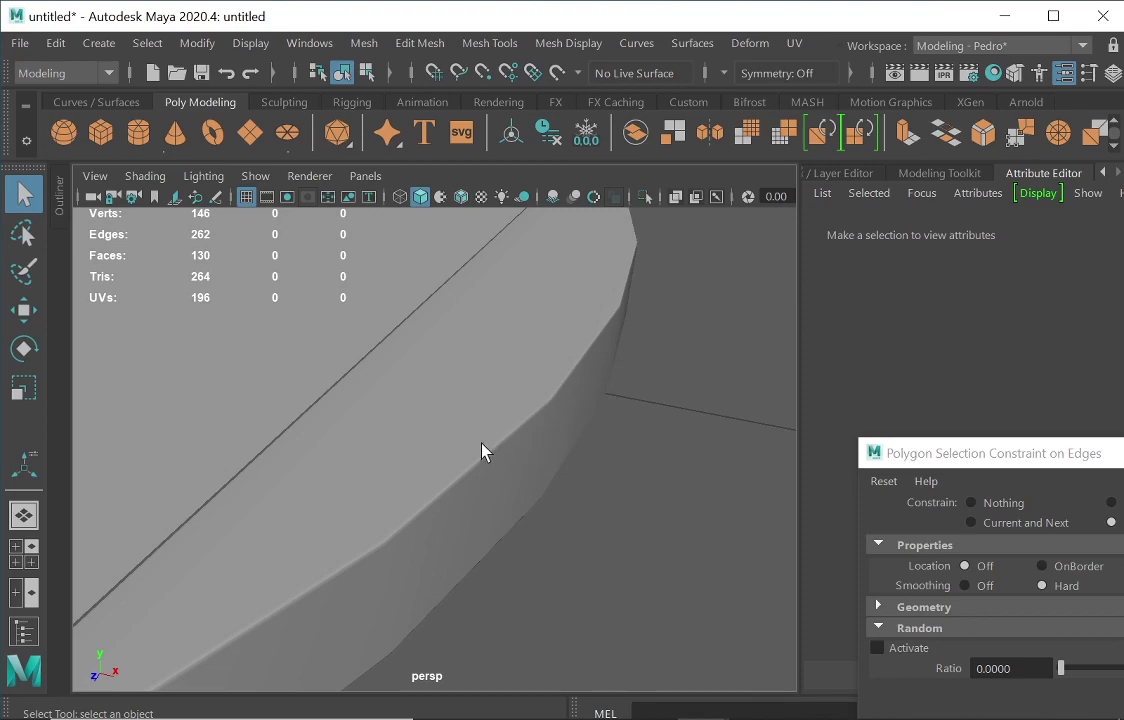
left_click_drag(484, 452, 497, 474, "alt")
right_click_drag(497, 474, 593, 483, "alt")
left_click_drag(532, 470, 549, 494, "alt")
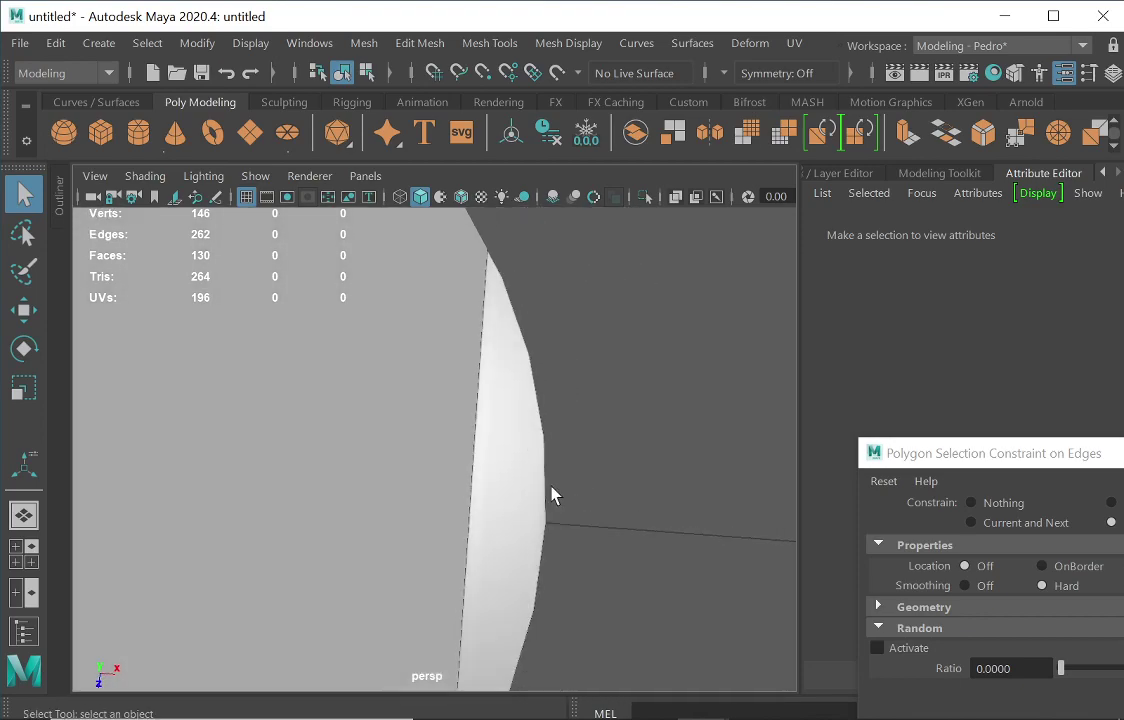
Preview the beveled plank smoothed, toggle X-ray on and off, and show wireframe on shaded to examine its curved edges.
left_click(533, 467)
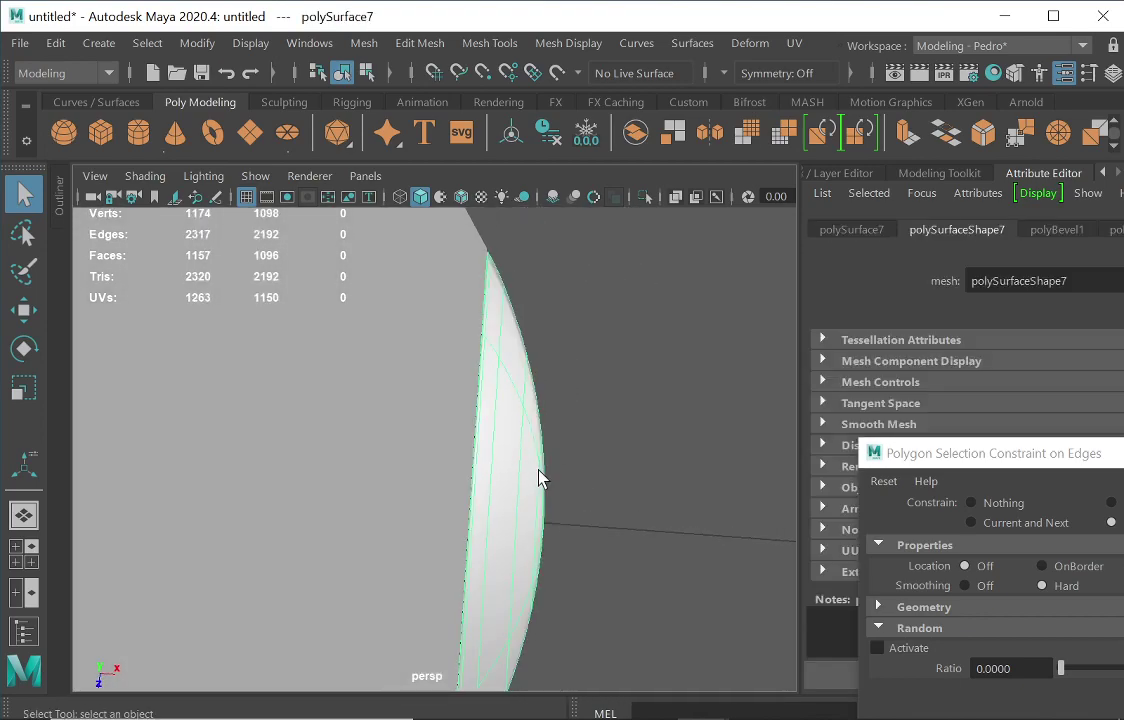
left_click_drag(607, 535, 547, 474, "alt")
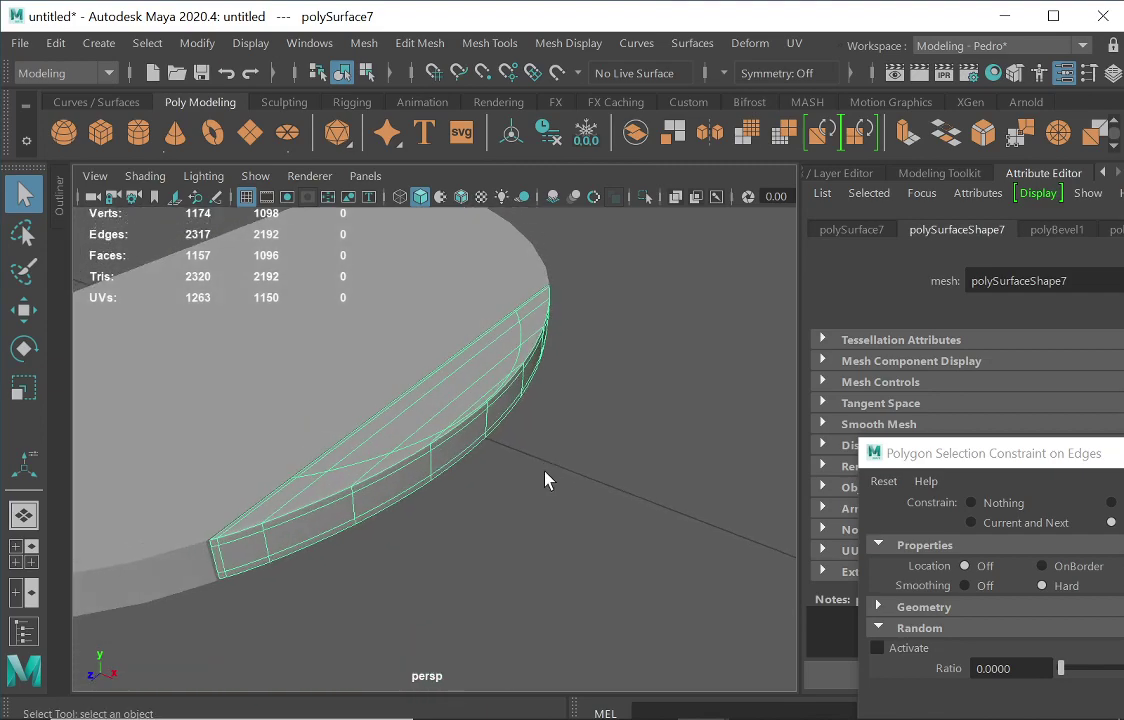
left_click(560, 488)
left_click_drag(442, 472, 419, 555, "alt")
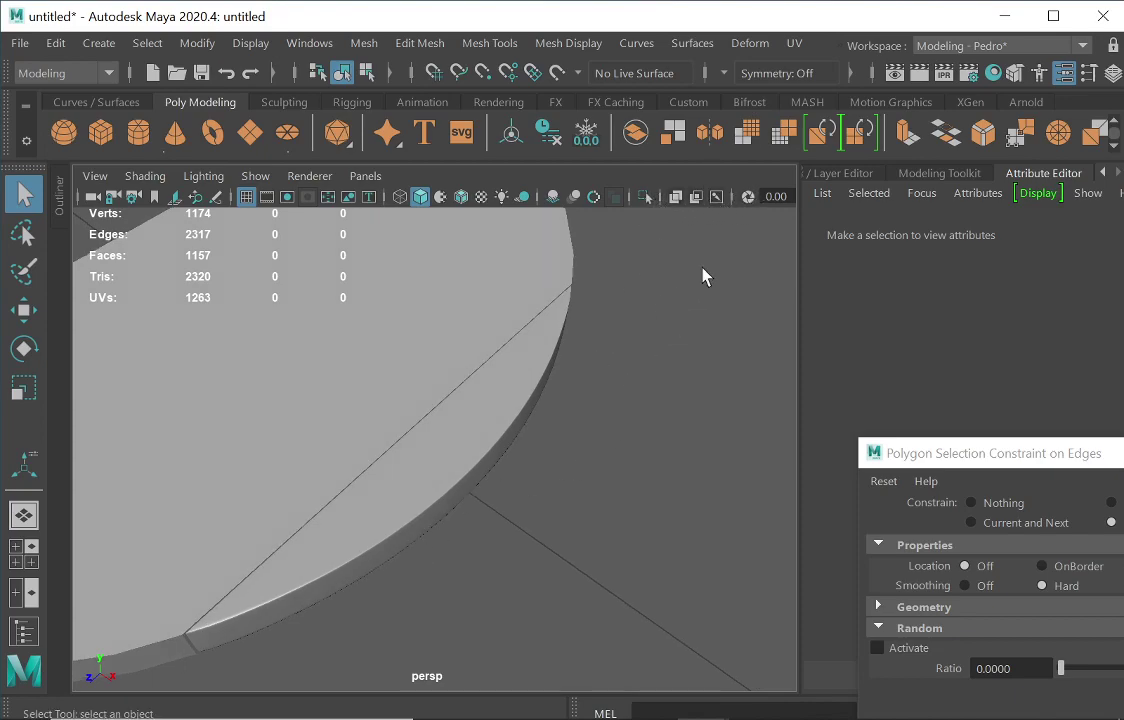
left_click(674, 199)
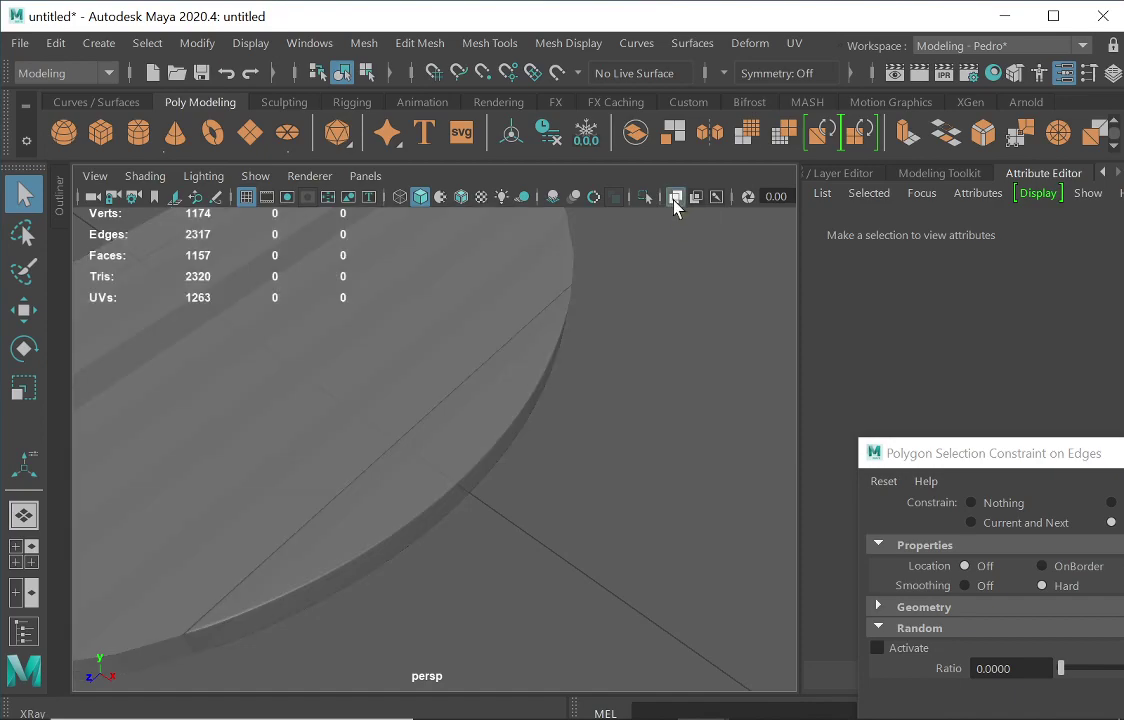
left_click(675, 199)
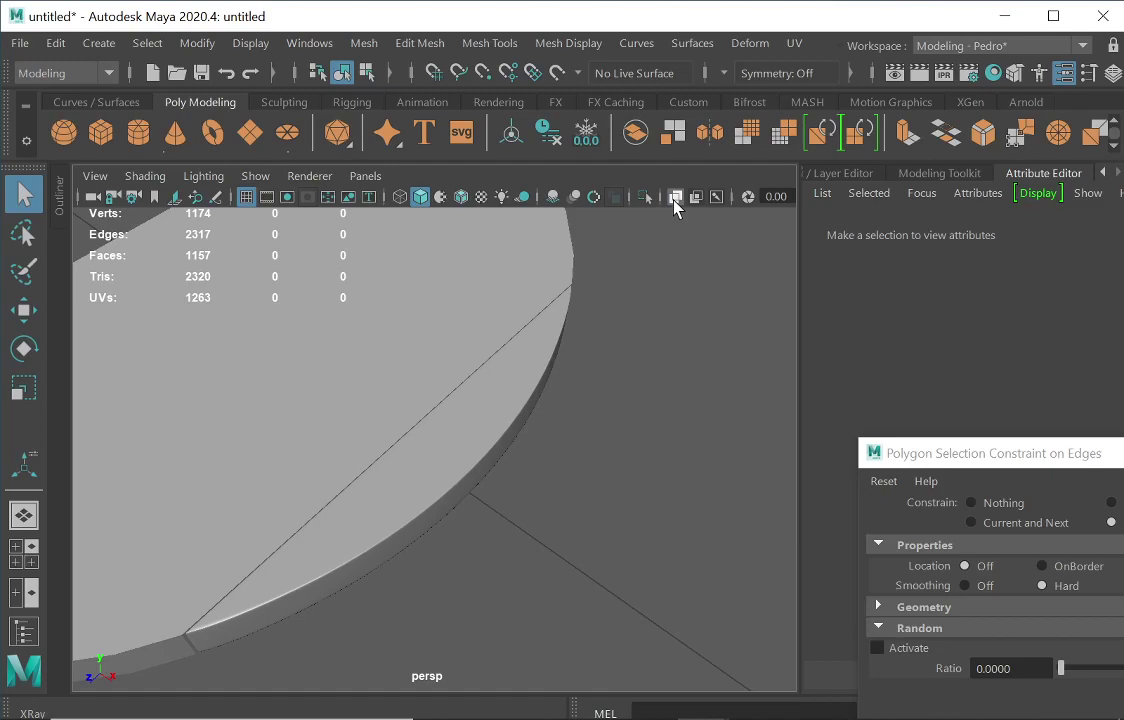
left_click(462, 196)
left_click_drag(462, 527, 480, 540, "alt")
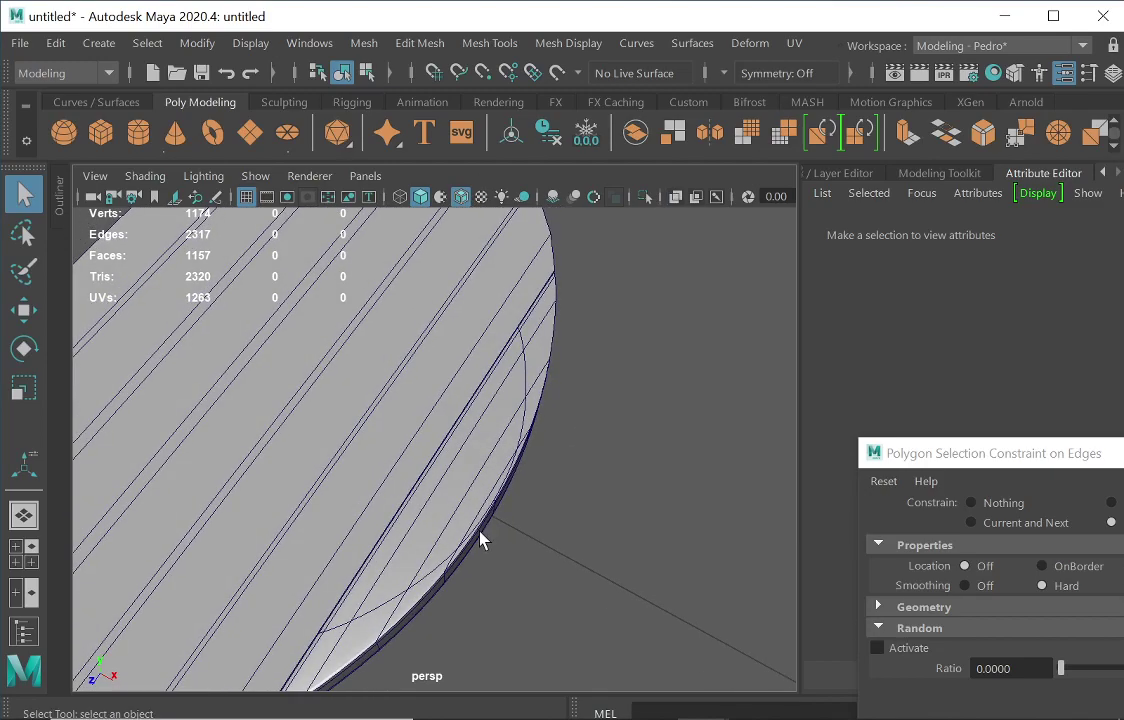
Turn off the plank's smooth mesh preview and the wireframe on shaded display.
left_click(513, 479)
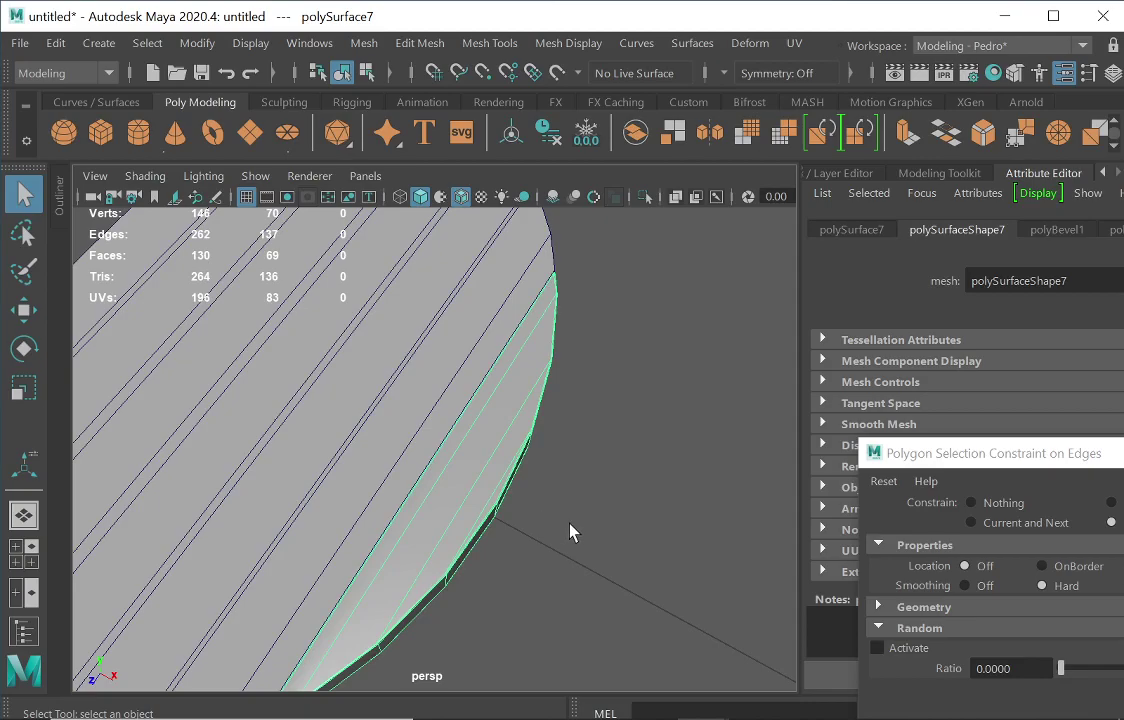
left_click_drag(575, 537, 557, 502, "alt")
left_click(562, 527)
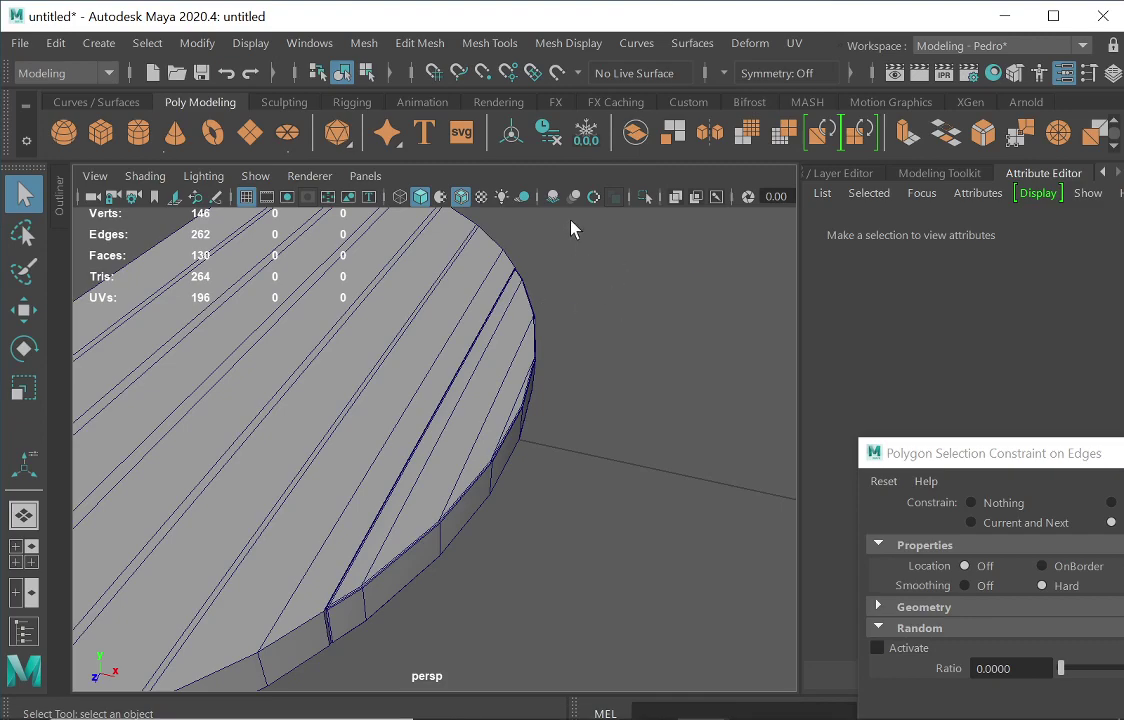
left_click(462, 197)
Hide the Attribute Editor, disable the viewport's sRGB gamma view transform and examine the plank's beveled edge.
left_click_drag(590, 392, 477, 454, "alt")
right_click_drag(477, 454, 584, 460, "alt")
left_click_drag(672, 529, 650, 490, "alt")
left_click_drag(535, 377, 547, 376, "alt")
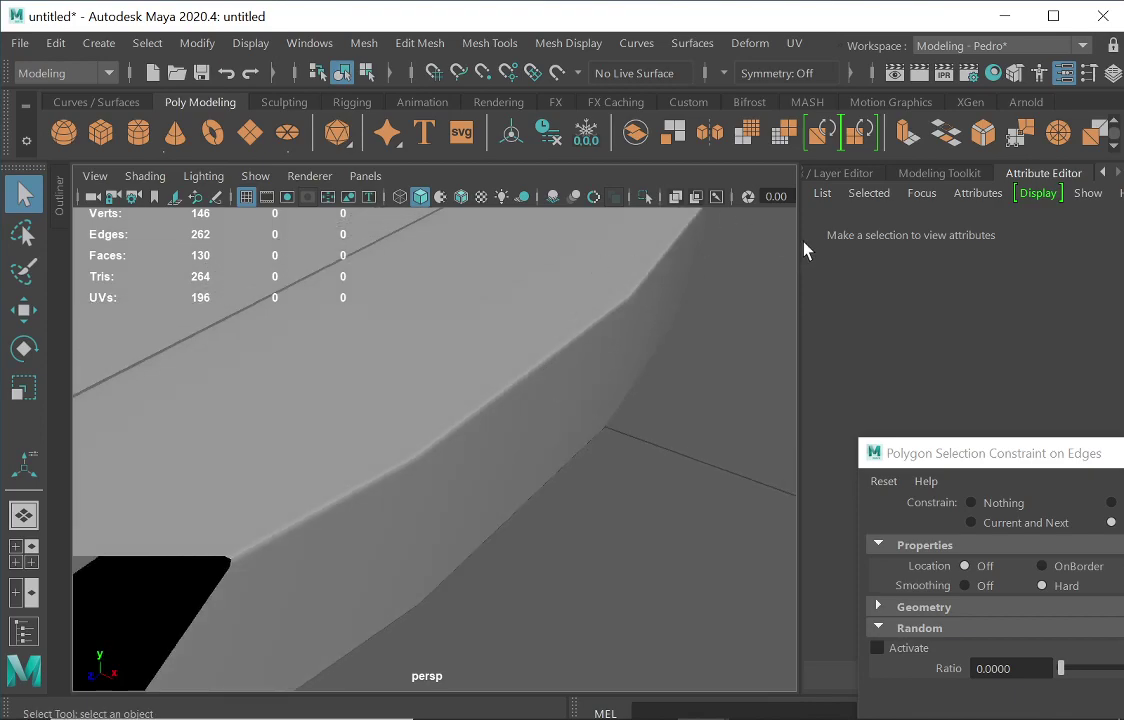
left_click(1028, 175)
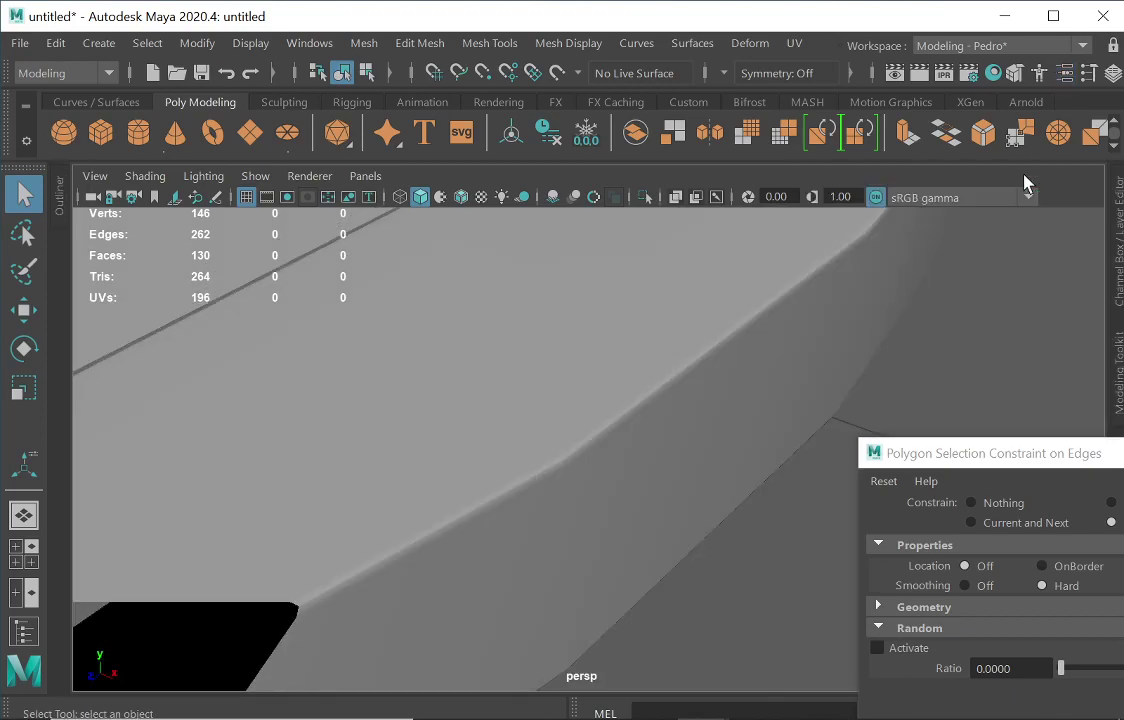
left_click(876, 197)
left_click_drag(750, 442, 690, 440, "alt")
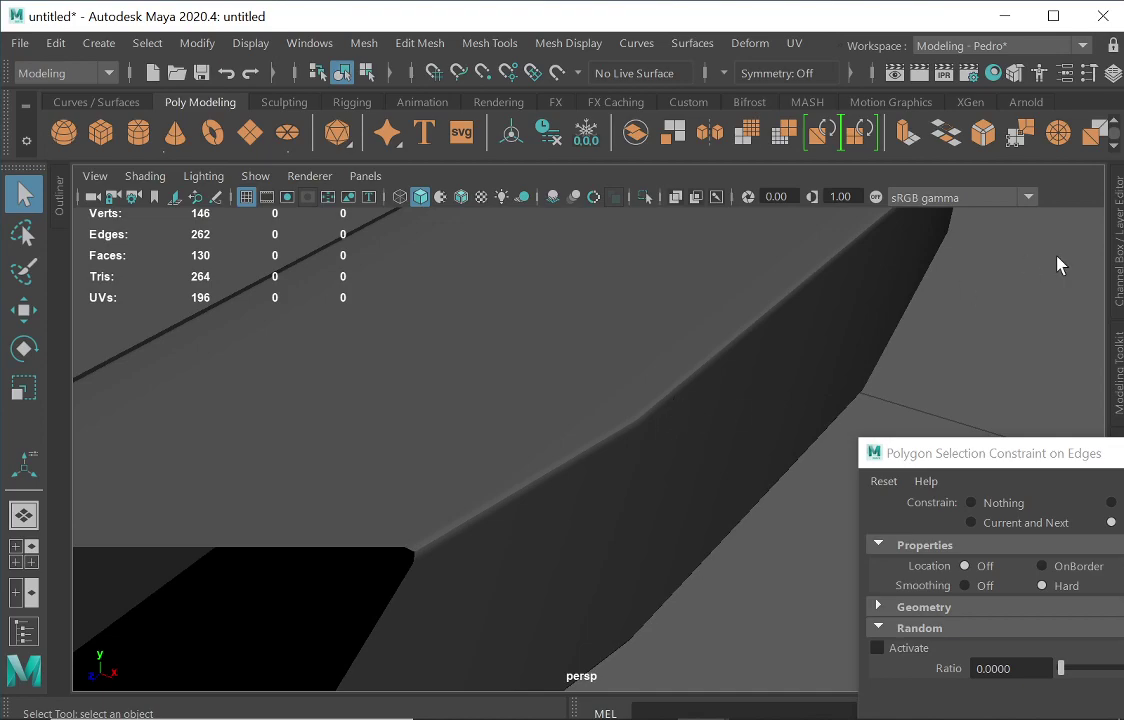
left_click_drag(802, 288, 680, 349, "alt")
left_click_drag(773, 354, 866, 381, "alt")
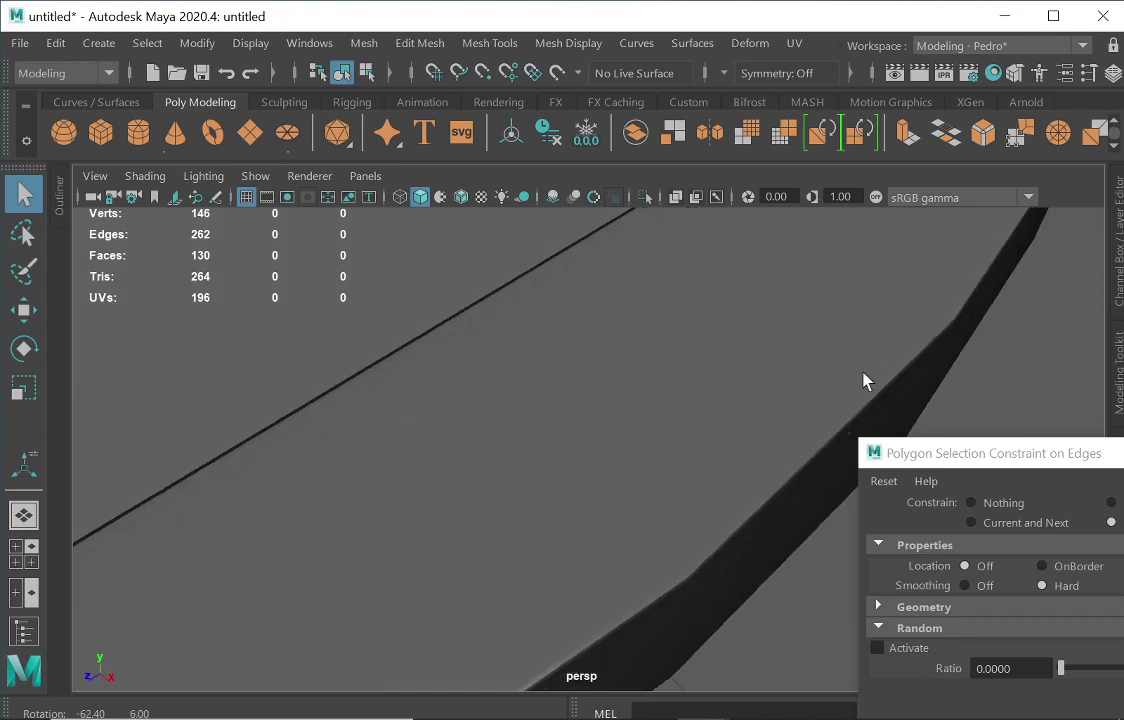
Assign a Phong material to the beveled outer plank and clear the selection.
left_click(871, 318)
right_click(873, 317)
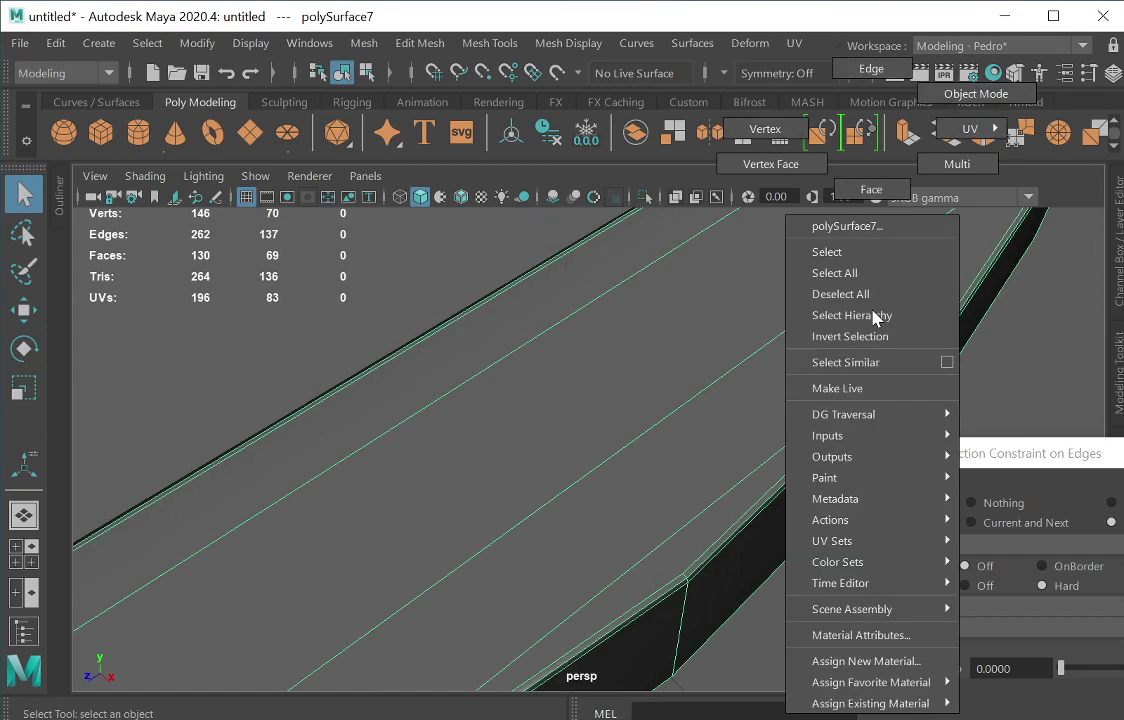
mouse_move(884, 683)
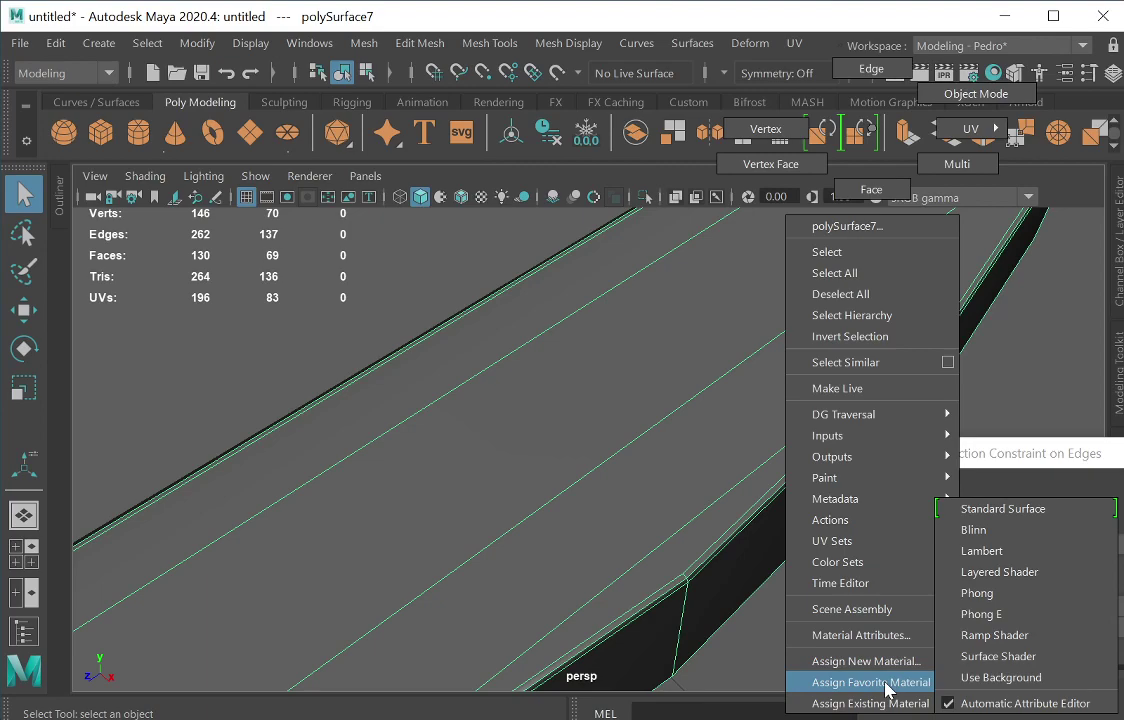
left_click(997, 594)
left_click(608, 425)
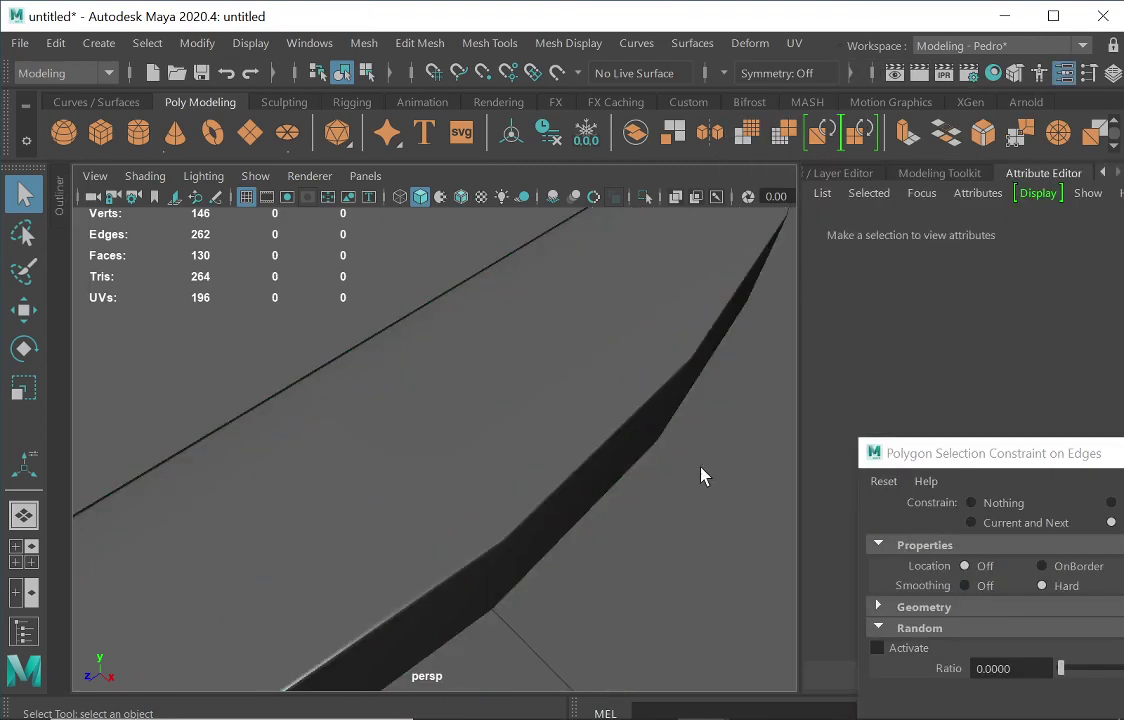
left_click(603, 416)
Select only the hard edges of the second plank in from the rim, using the edge selection constraint.
right_click_drag(502, 457, 523, 437, "alt")
left_click_drag(523, 437, 463, 440, "alt")
left_click(470, 424)
left_click_drag(497, 497, 465, 458, "alt")
left_click_drag(1060, 460, 730, 106)
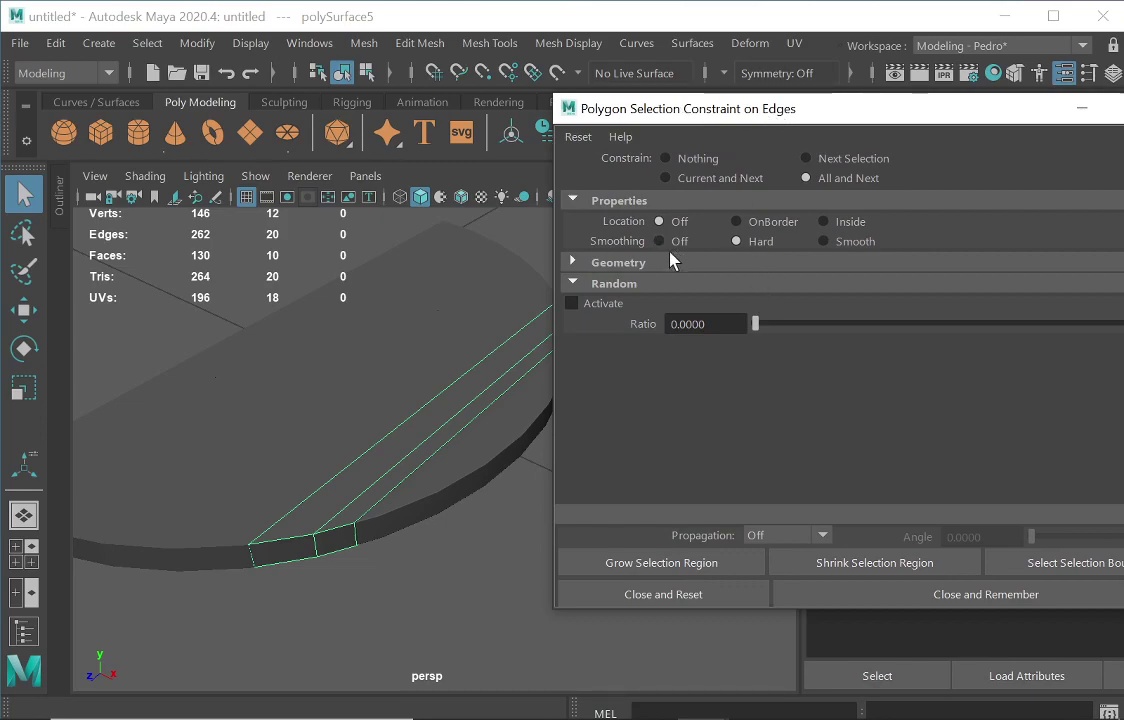
right_click_drag(480, 382, 484, 70)
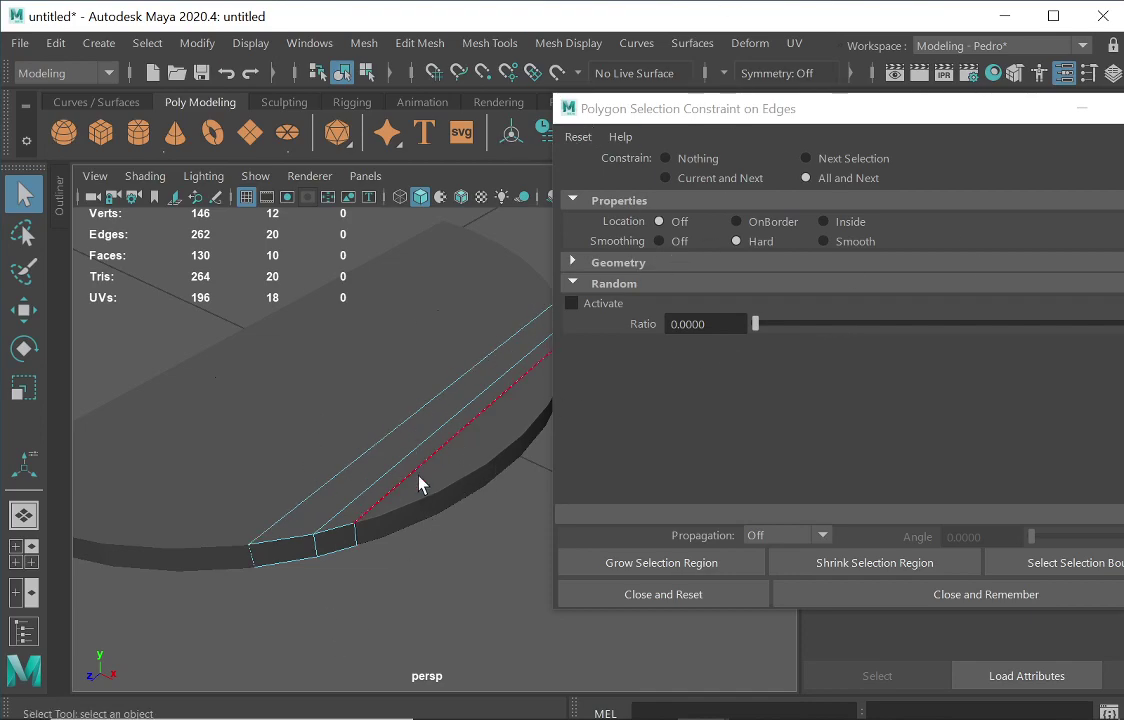
left_click(661, 242)
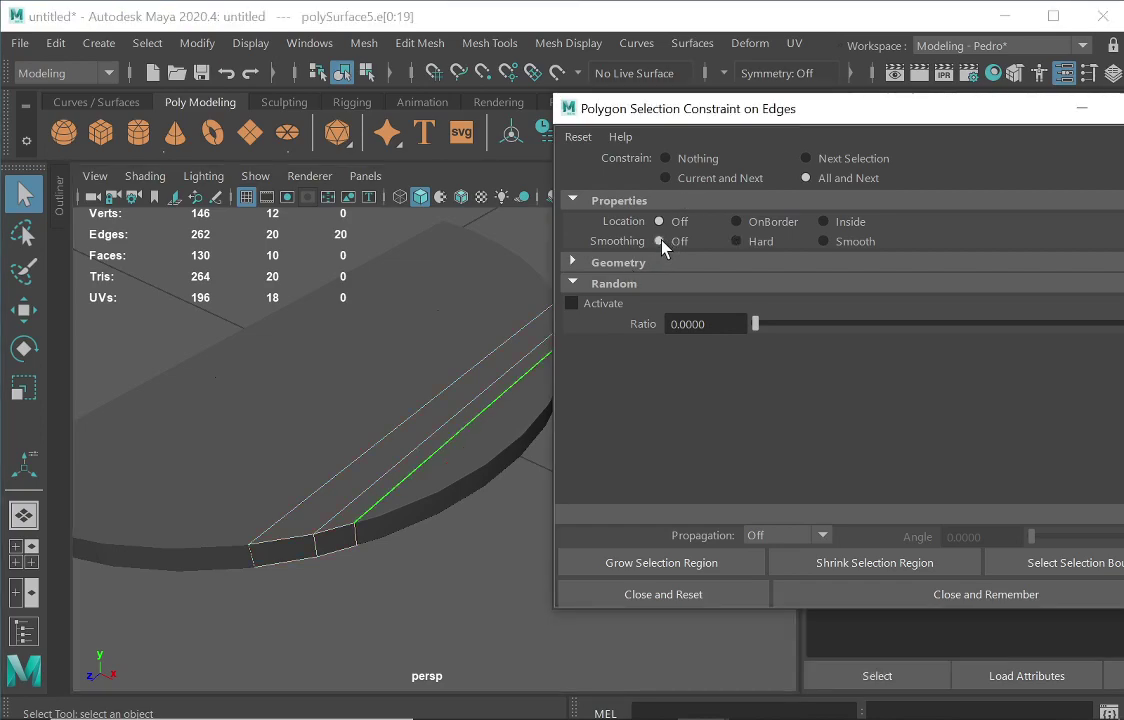
left_click(737, 242)
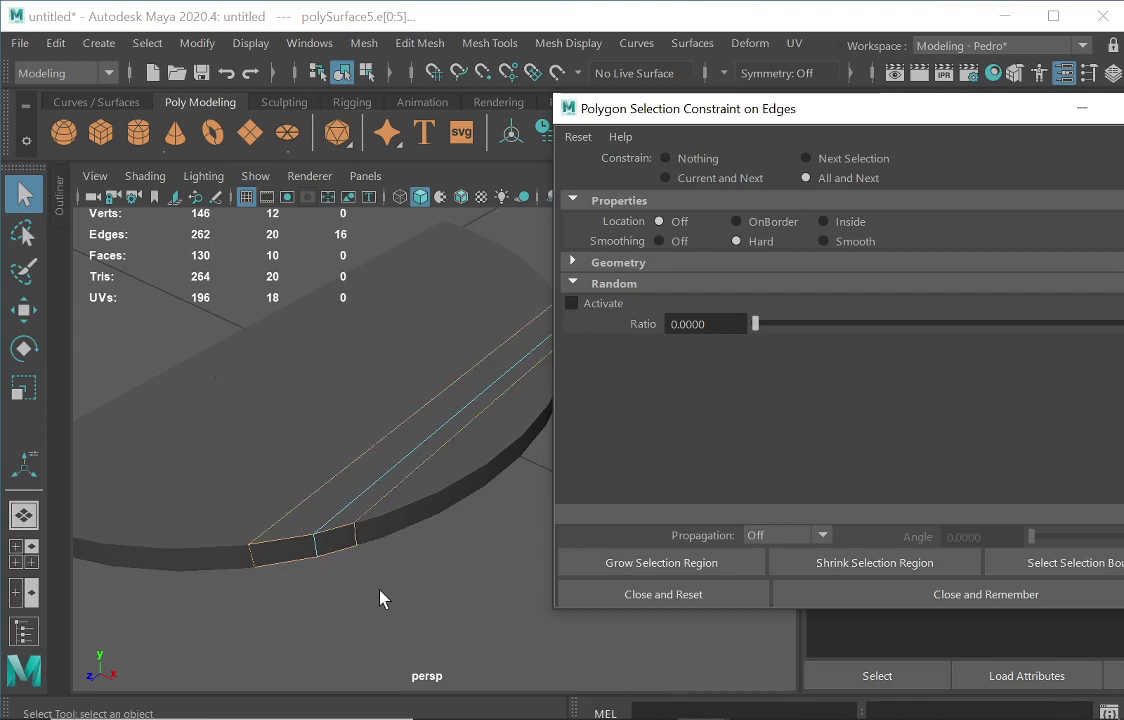
Bevel the second plank's selected hard edges with a fraction of 0.2.
key("ctrl+b")
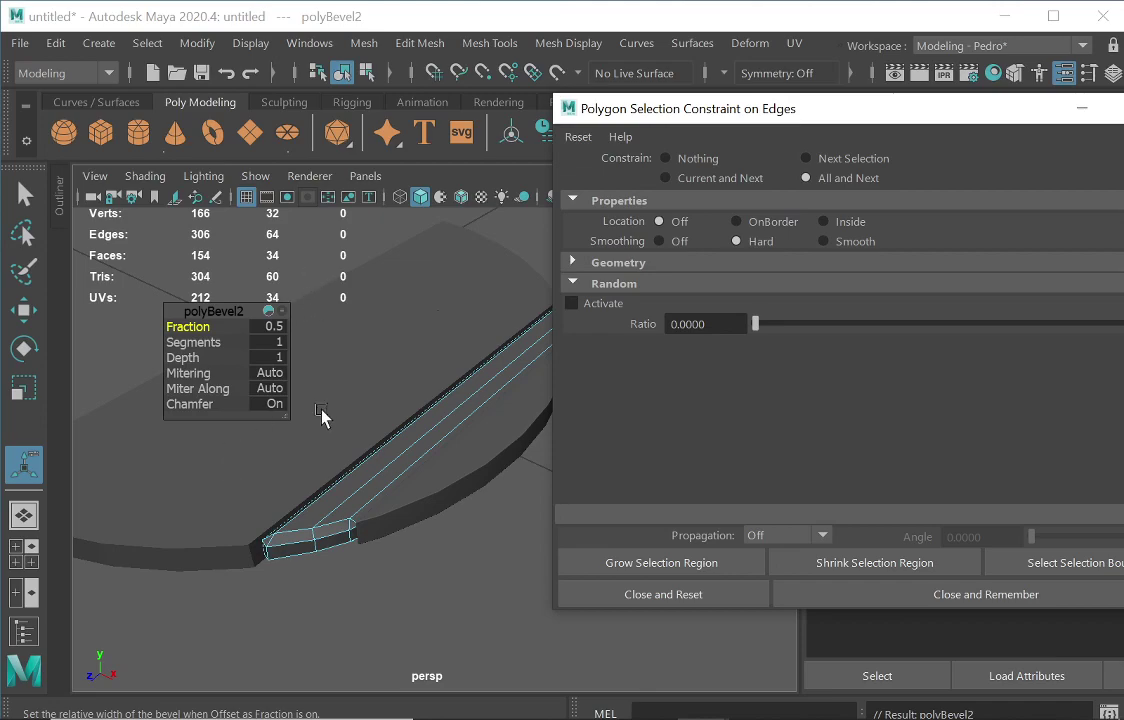
left_click(284, 318)
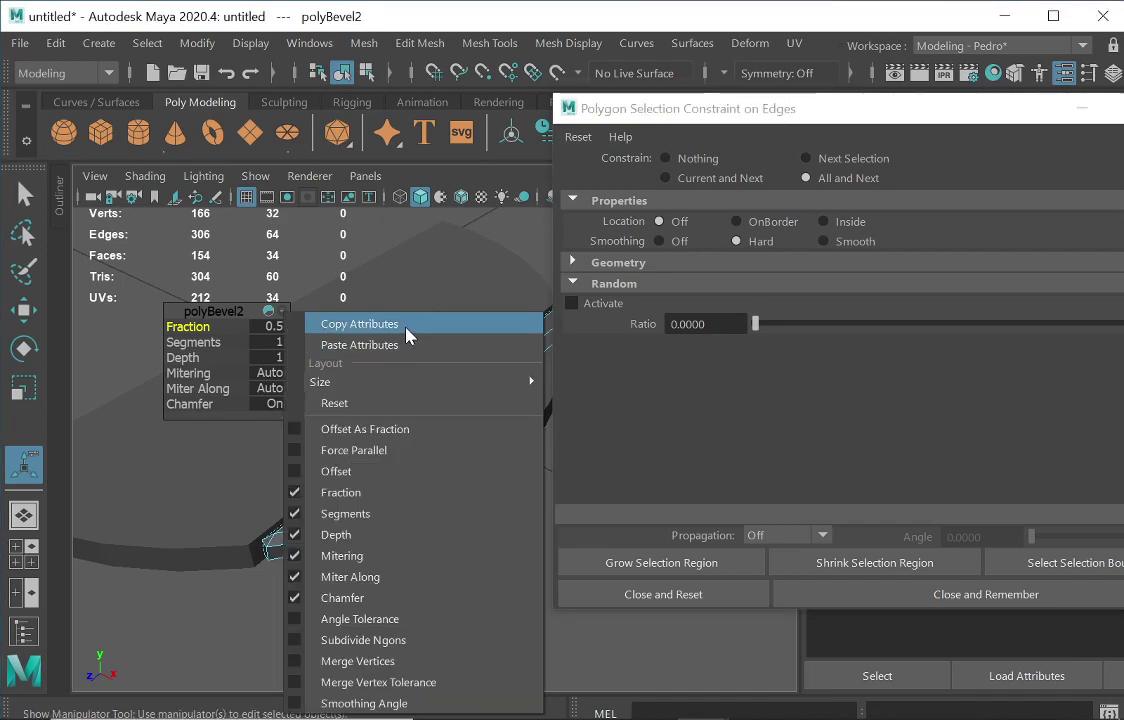
left_click(242, 316)
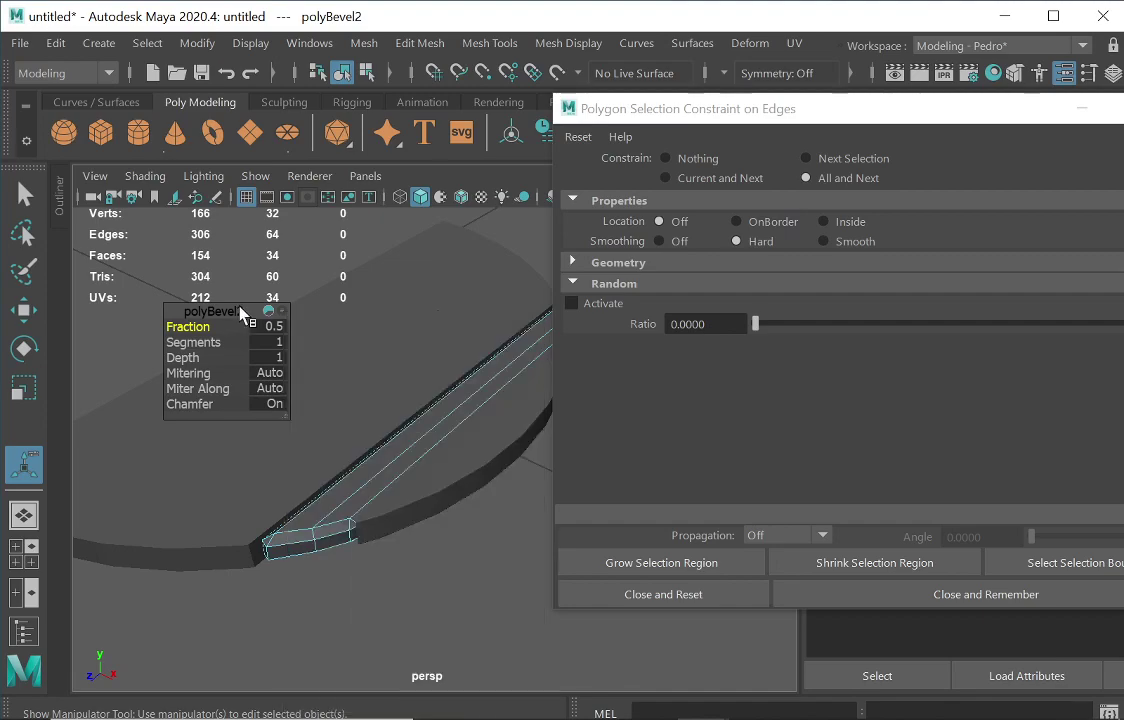
left_click(270, 326)
left_click(268, 326)
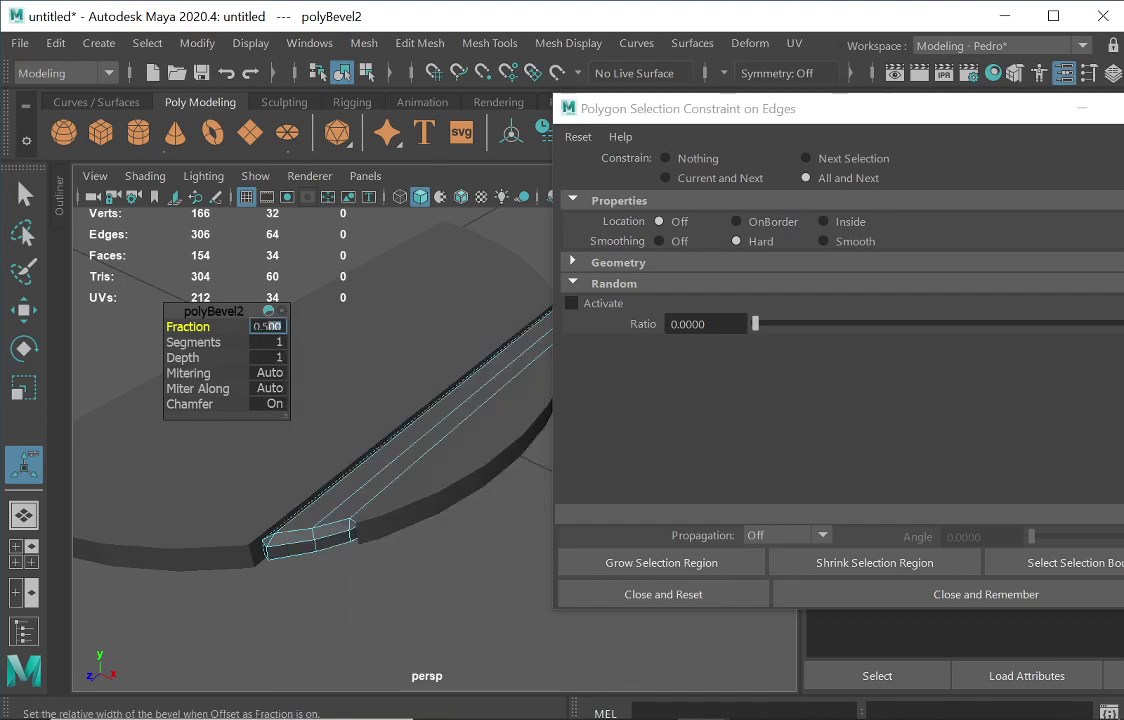
type("2")
key("Return")
Set the second plank's bevel to 2 segments and copy the bevel's attributes.
left_click(279, 341)
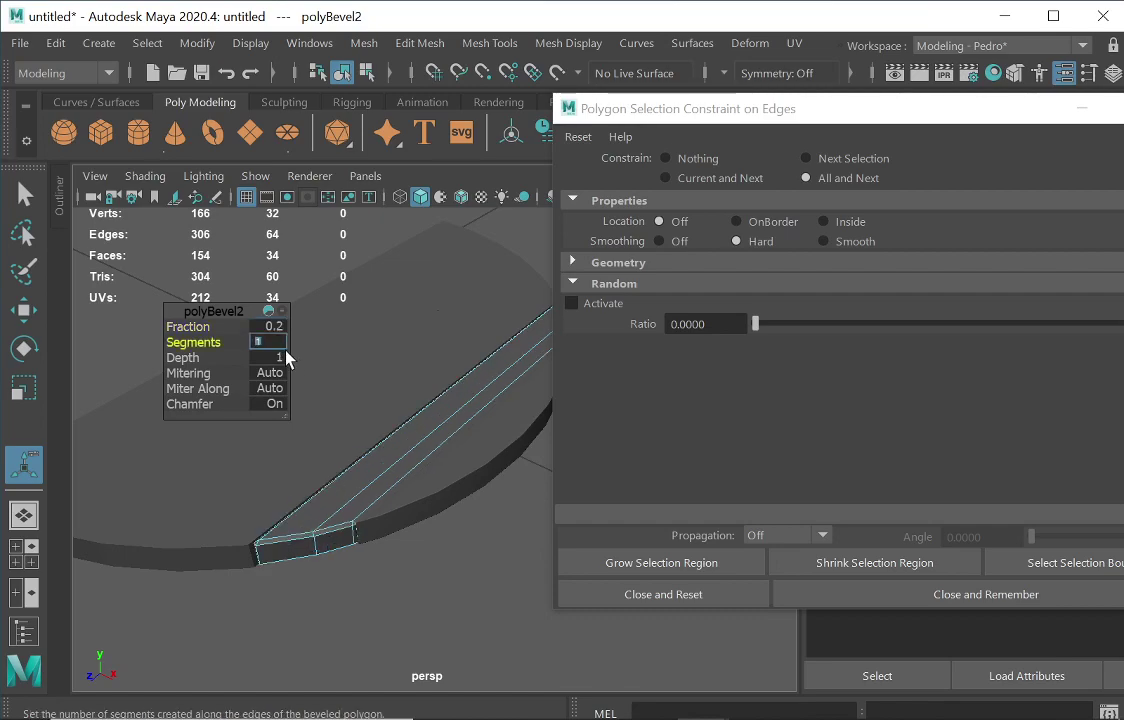
type("2")
key("Return")
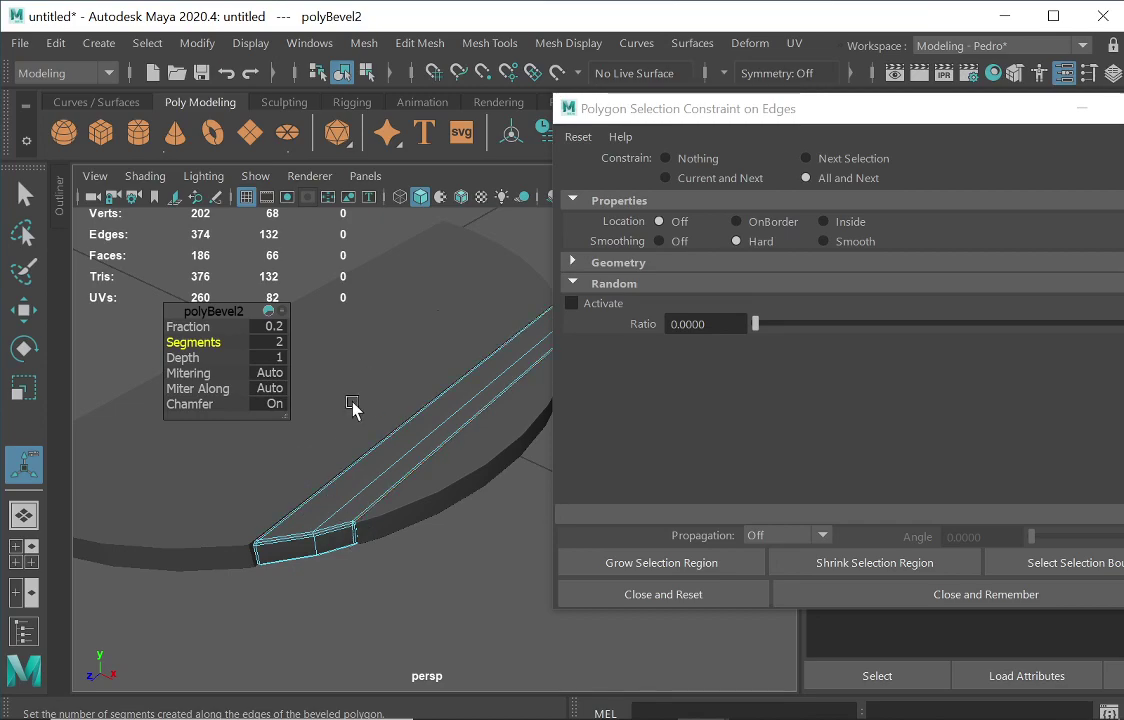
right_click(290, 315)
left_click(336, 330)
key("t")
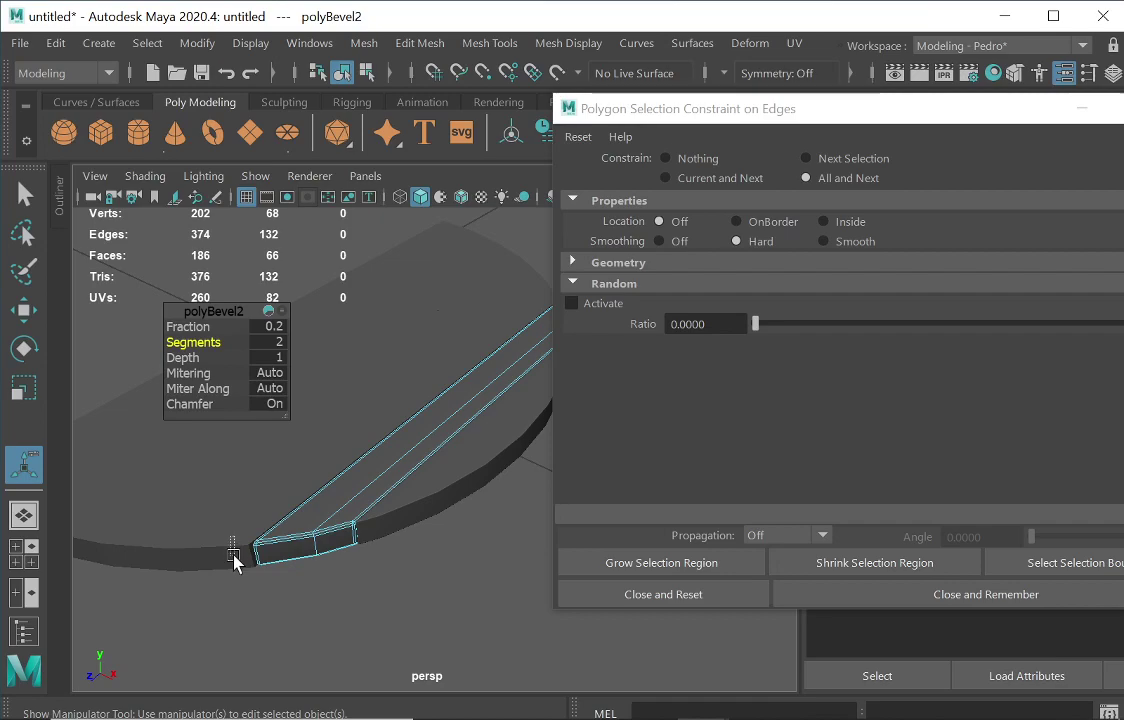
Constrain the selection to the third plank's hard edges and bevel them with the default settings.
key("ctrl+e")
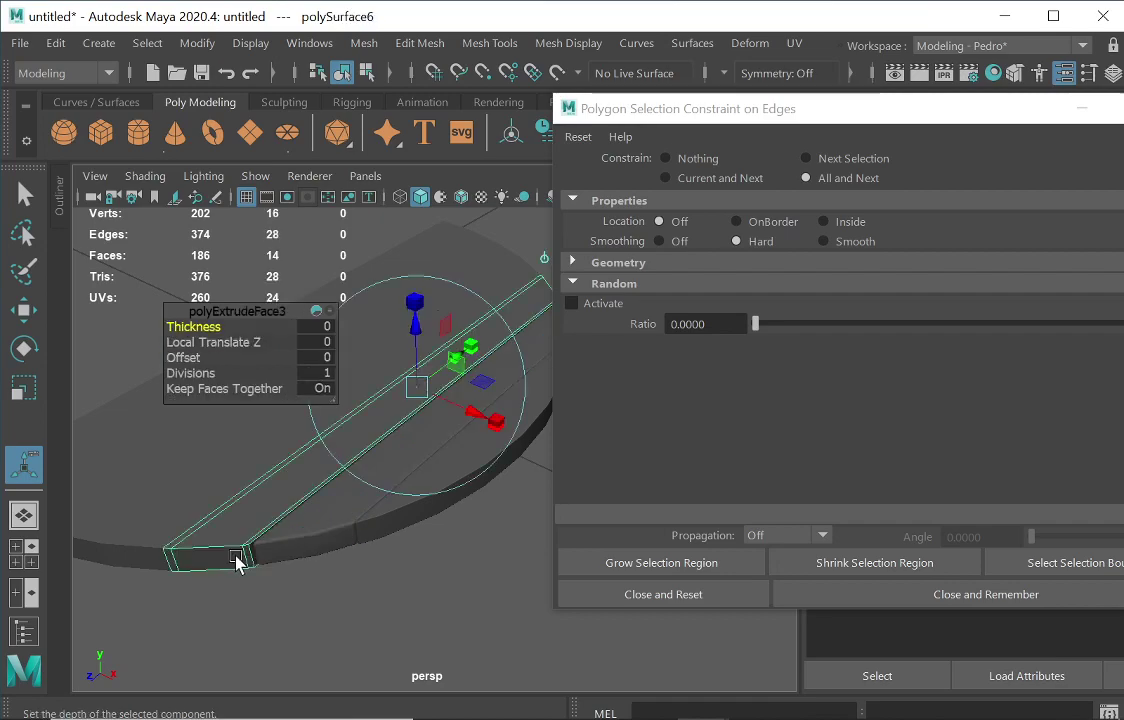
left_click(659, 241)
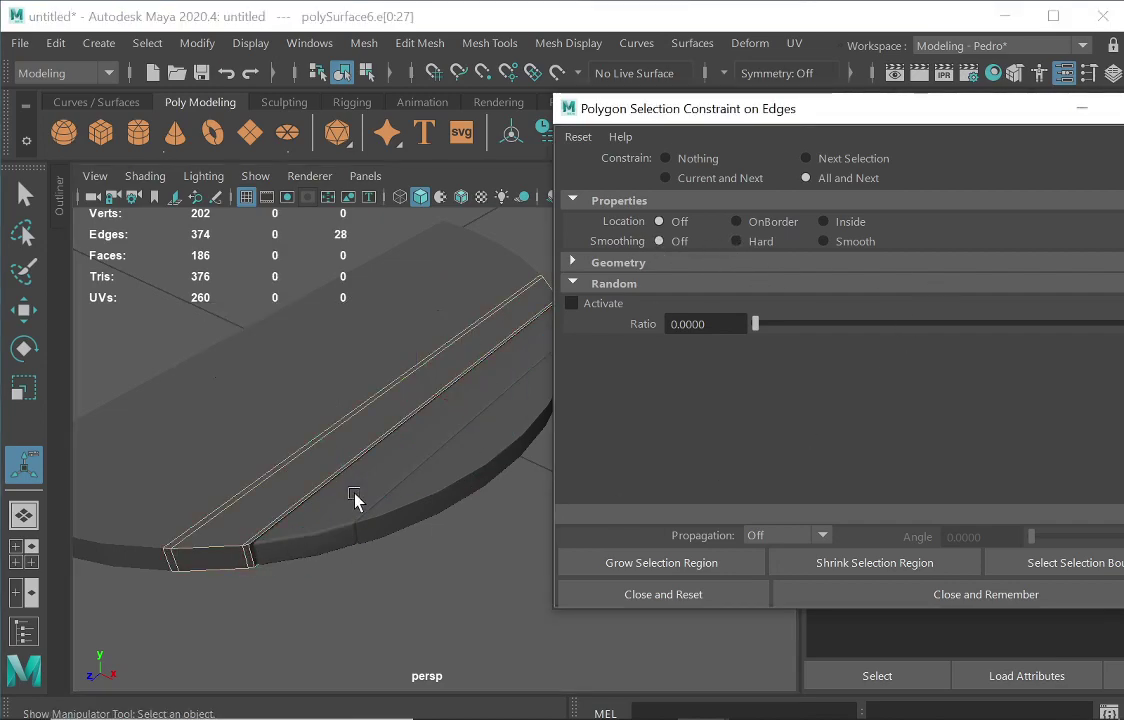
left_click(736, 242)
mouse_move(700, 716)
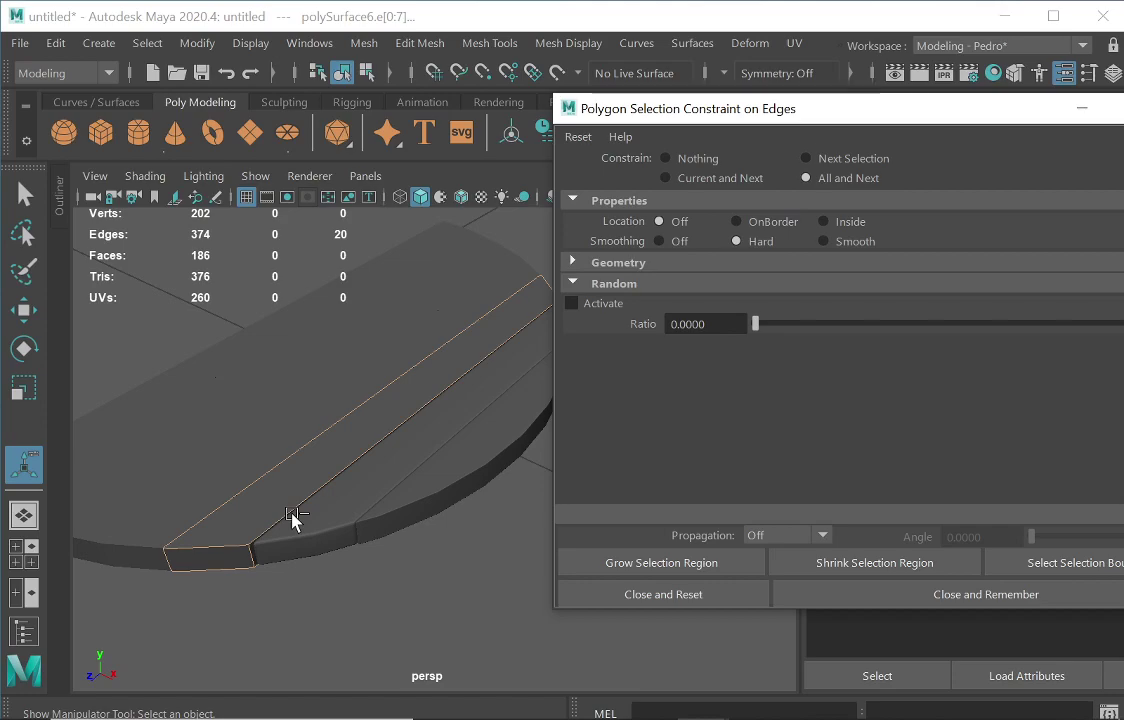
key("ctrl+b")
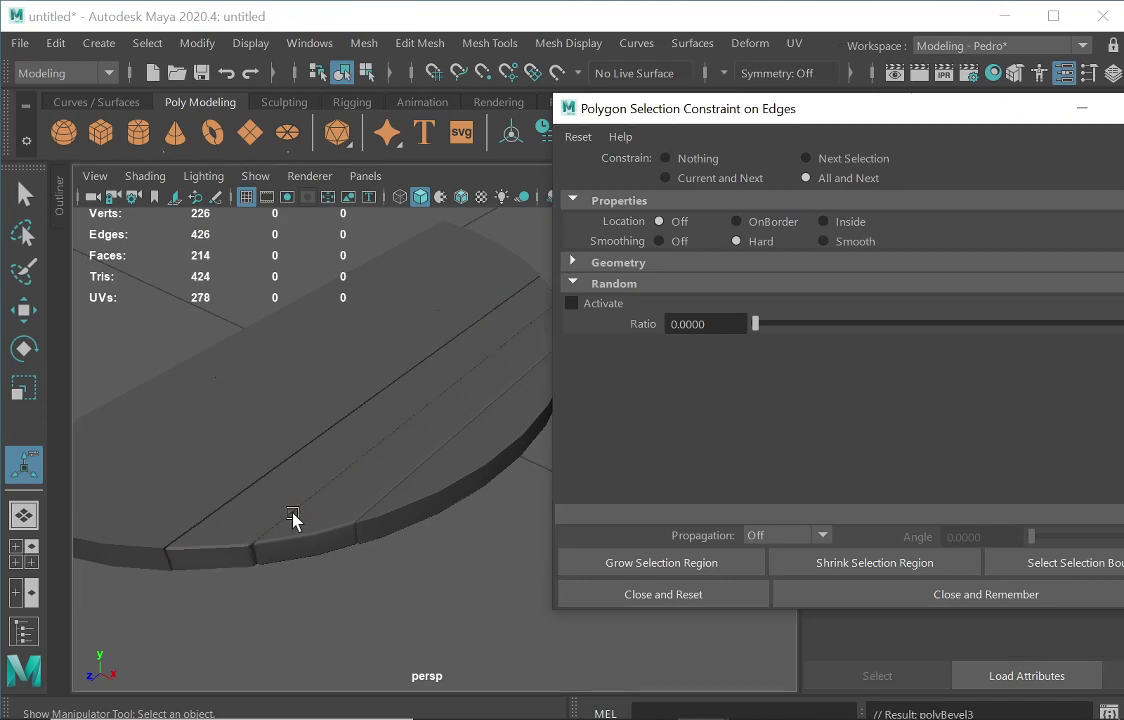
left_click_drag(289, 527, 314, 529, "alt")
left_click_drag(768, 110, 745, 140)
left_click_drag(447, 514, 383, 540, "alt")
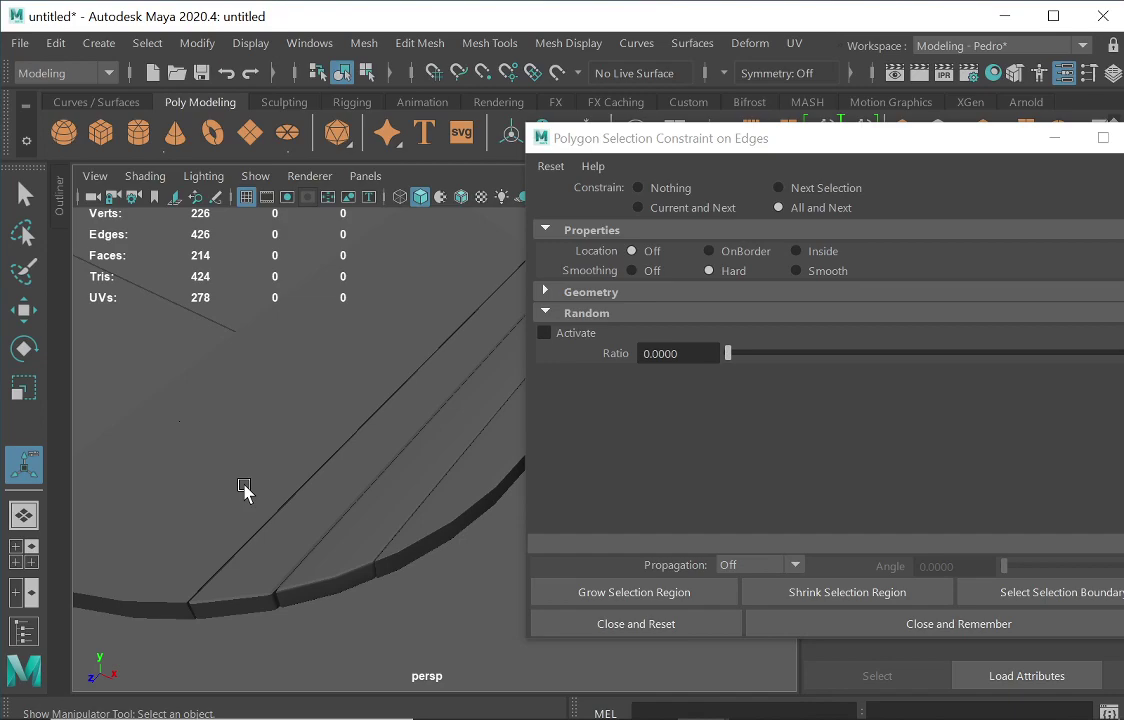
Undo the bevels on the third and second planks.
key("ctrl+z")
key("ctrl+b")
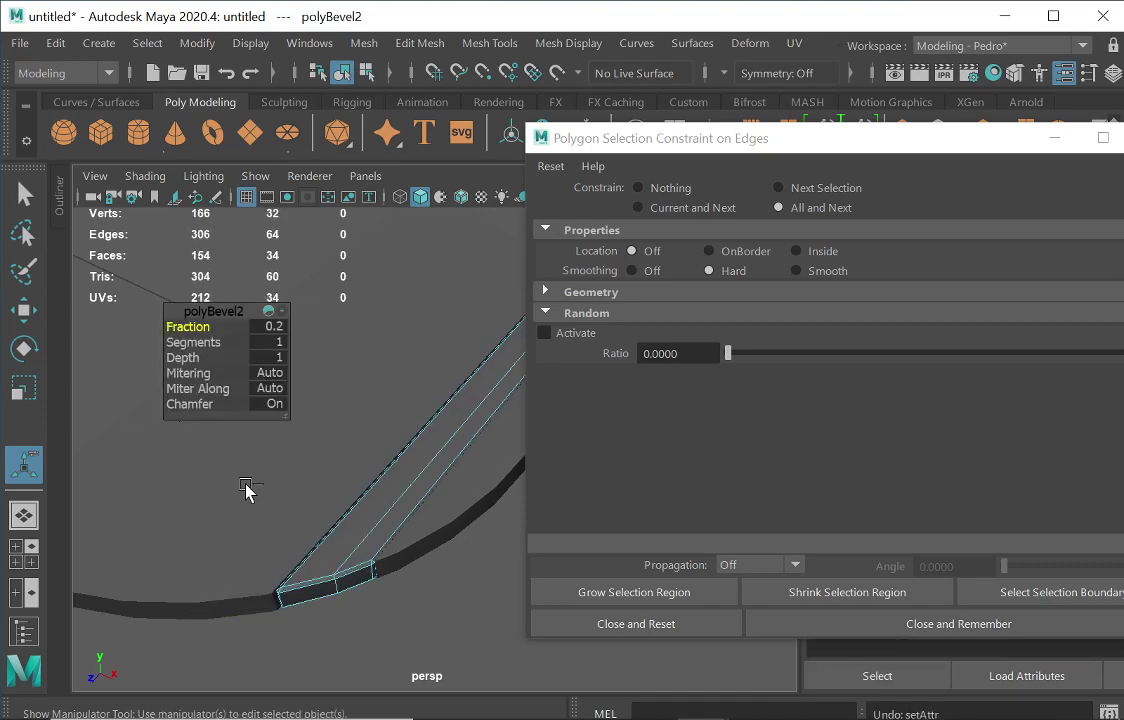
key("ctrl+z")
key("ctrl+z")
key("ctrl+z")
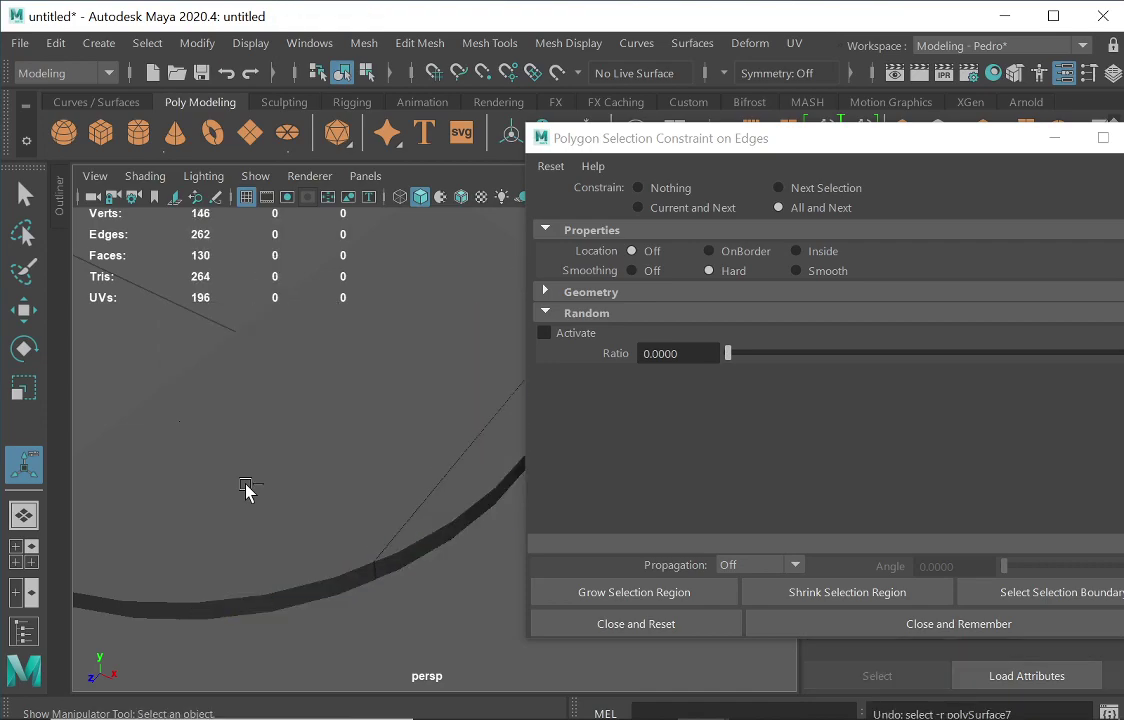
Undo the outer plank's bevel, going back to the selection of its hard edges.
key("shift+z")
key("ctrl+z")
key("shift+z")
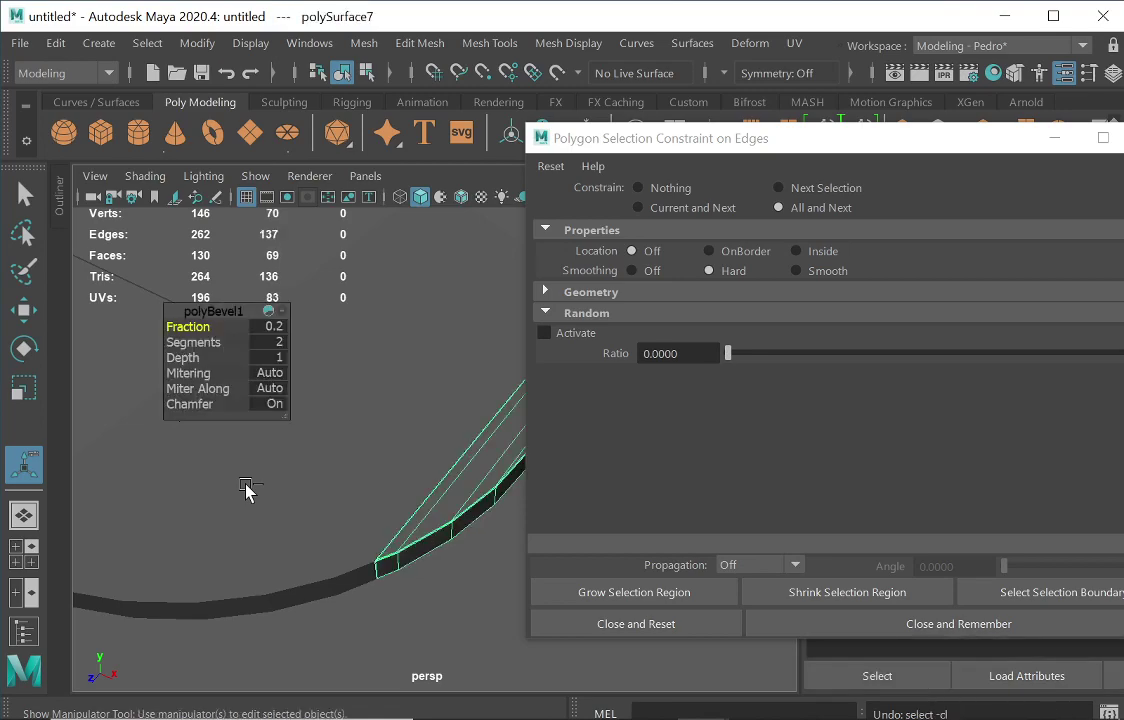
key("ctrl+z")
key("shift+z")
key("ctrl+z")
key("shift+z")
key("ctrl+z")
key("ctrl+z")
key("ctrl+z")
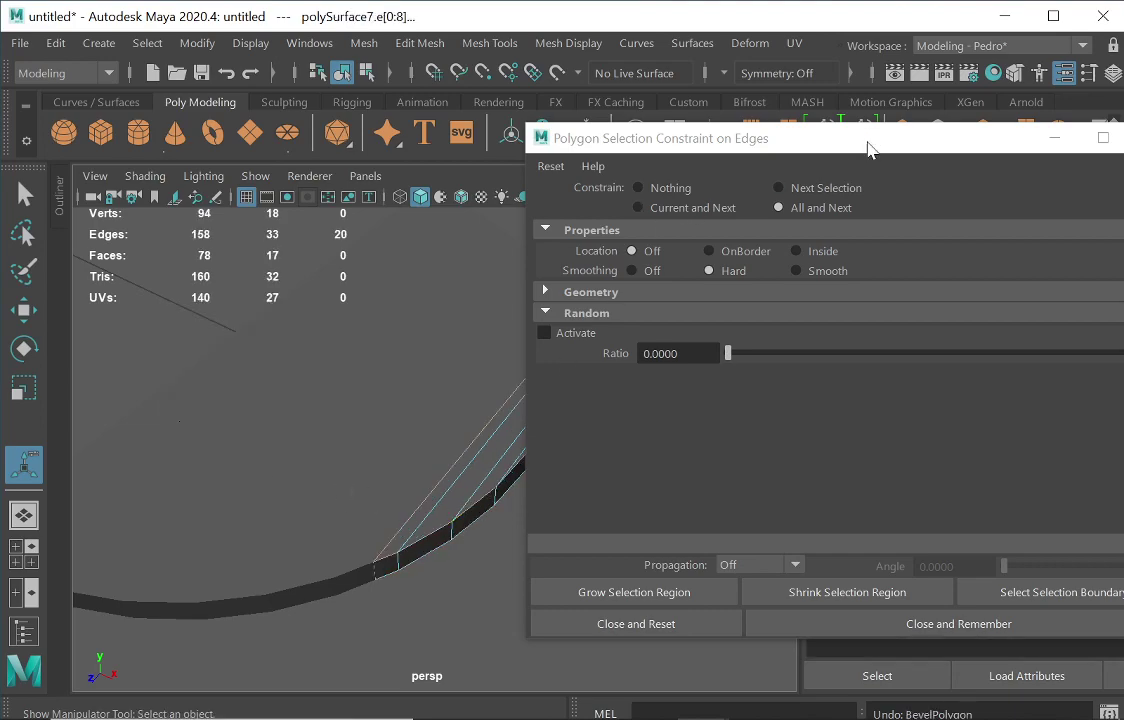
Bevel the outer plank's selected hard edges through the Bevel options with width 0.2 and 2 segments.
left_click_drag(866, 143, 1079, 326)
left_click_drag(893, 320, 936, 334)
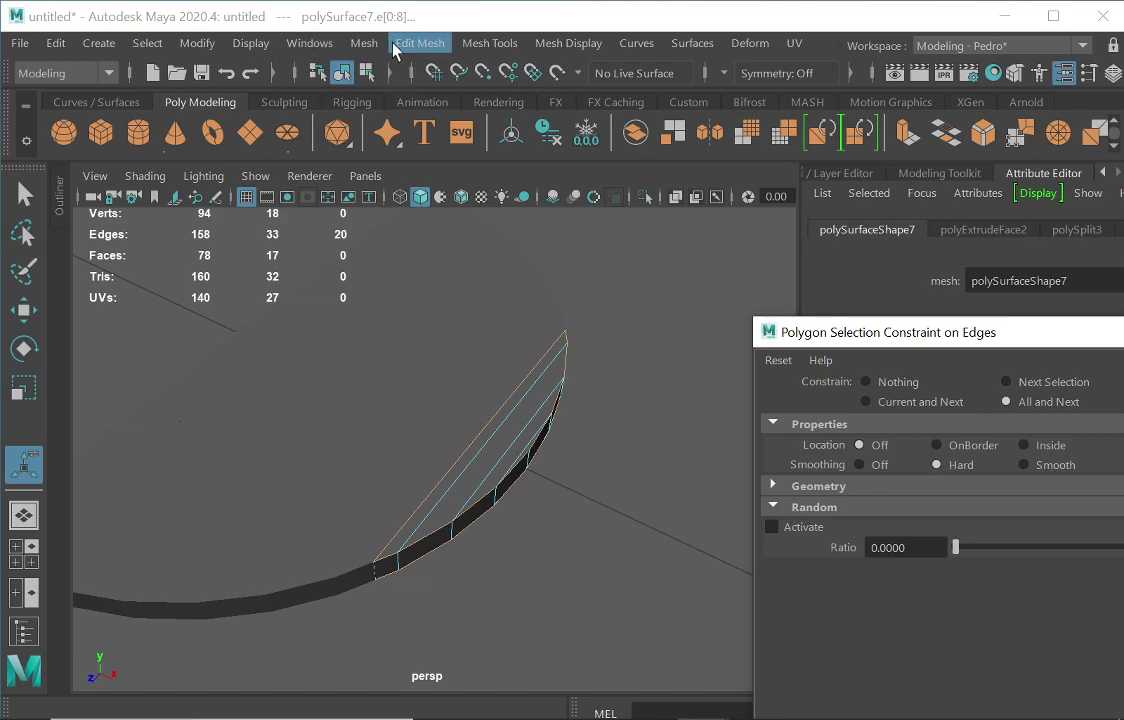
left_click(432, 48)
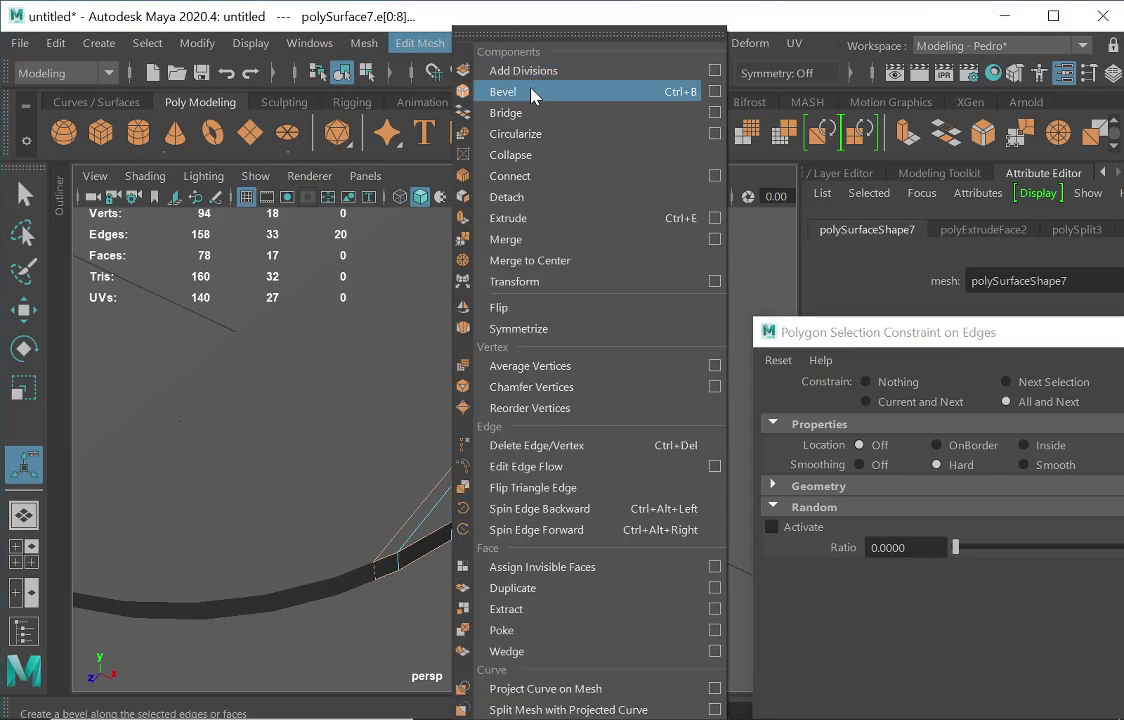
left_click(717, 93)
left_click_drag(897, 97, 774, 80)
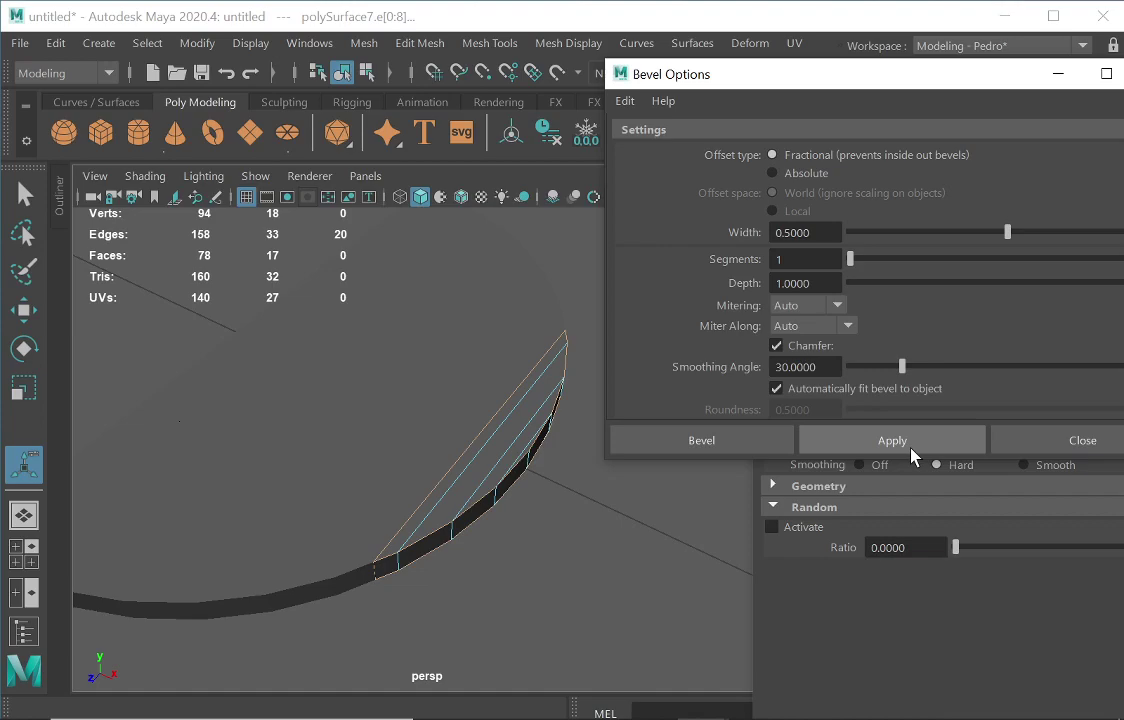
double_click(800, 232)
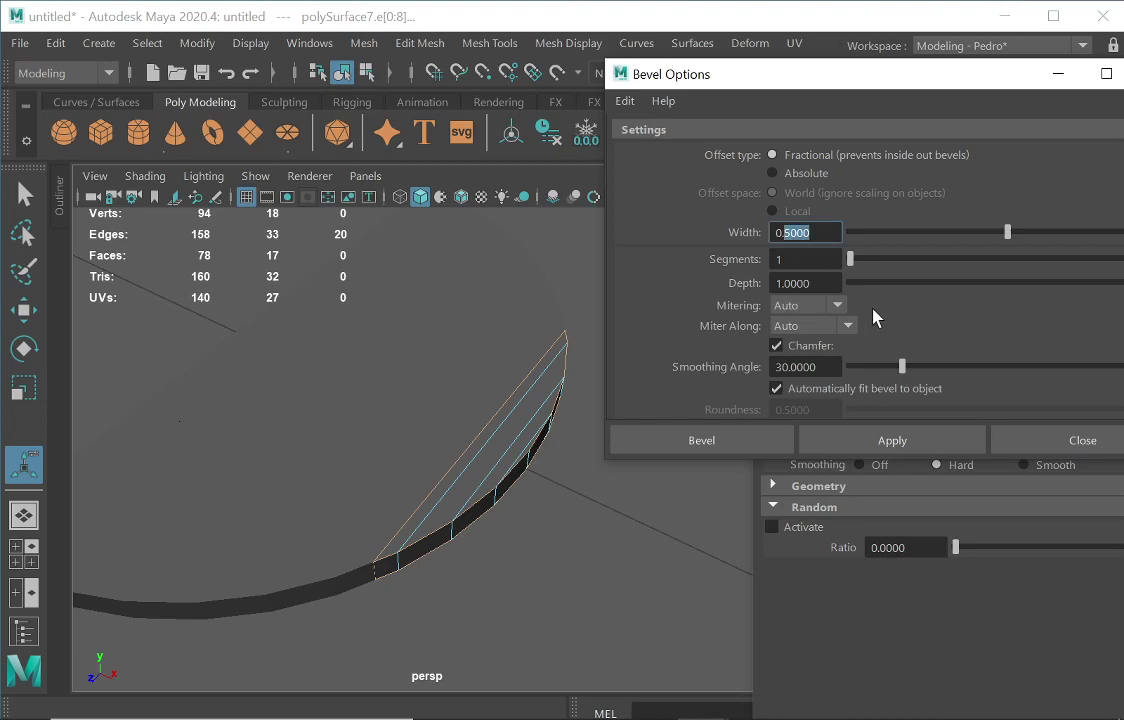
type("2")
key("Tab")
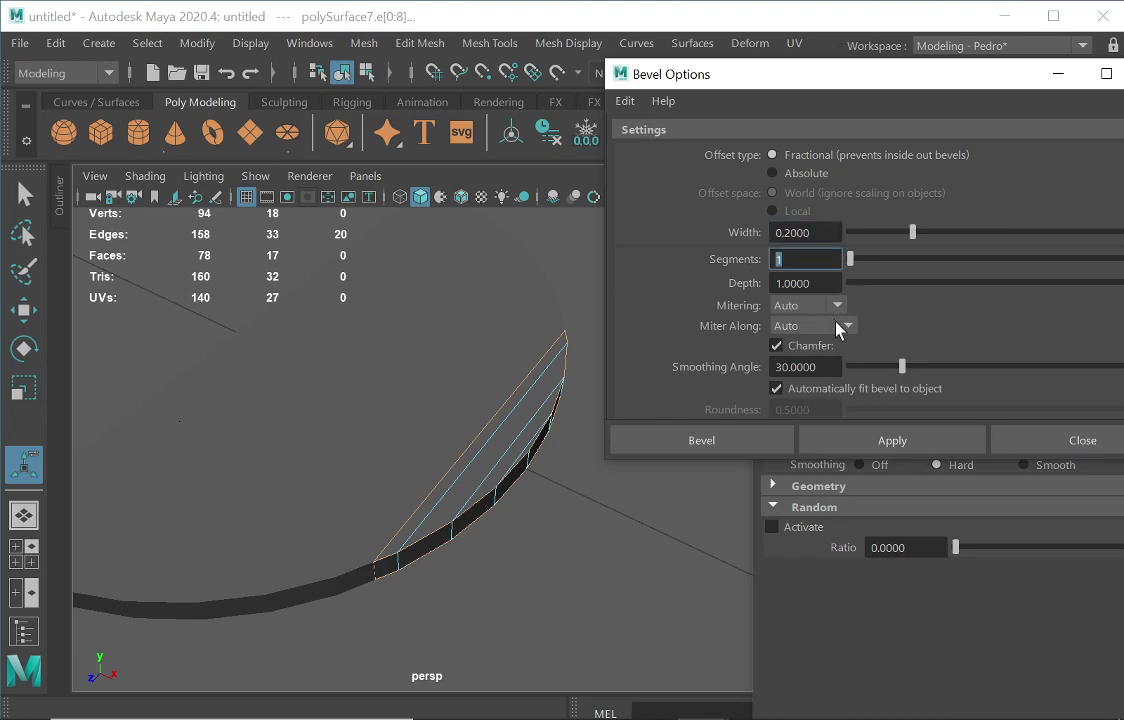
type("2")
key("Return")
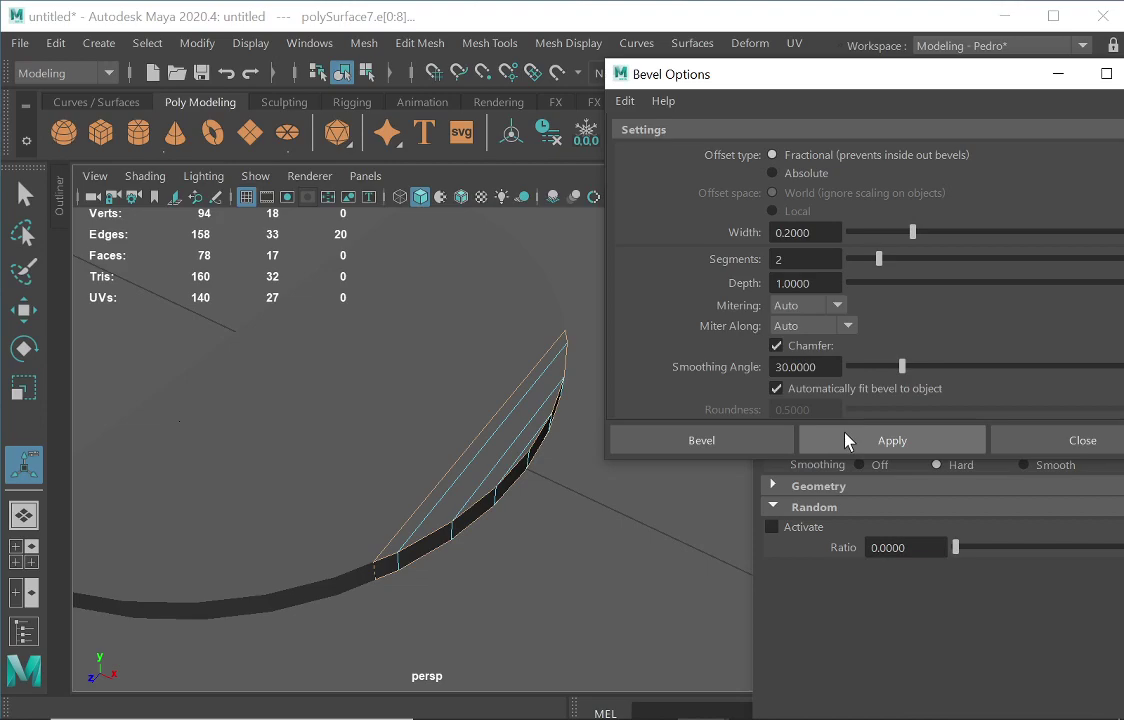
left_click(703, 440)
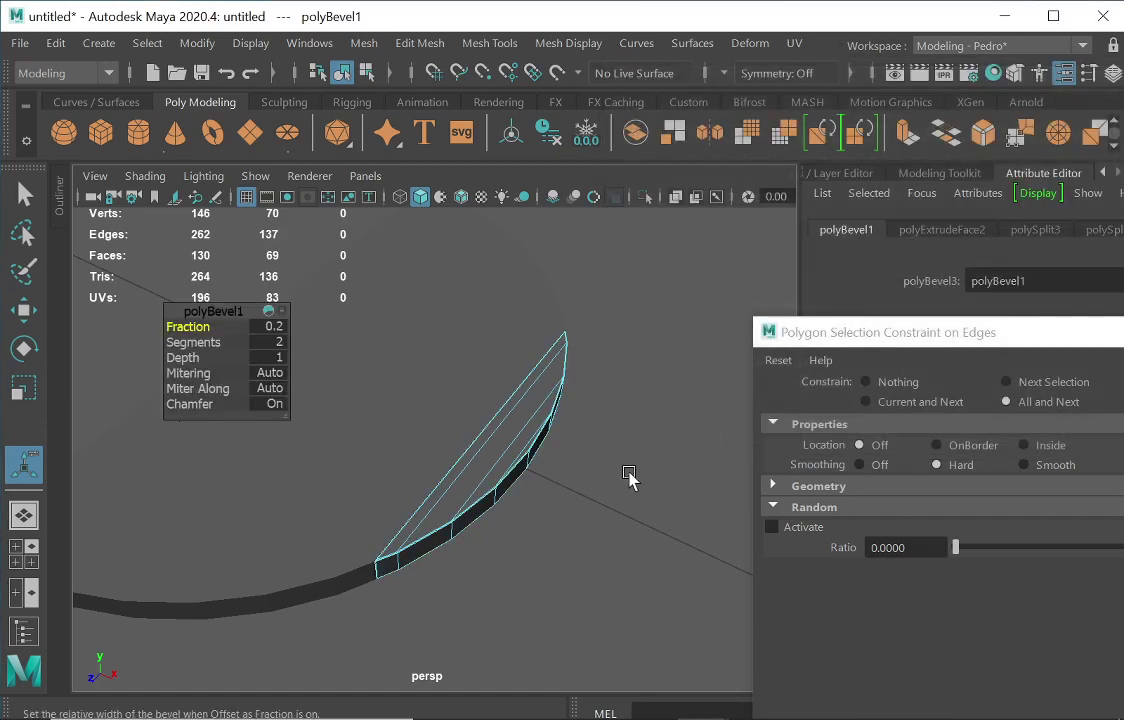
Constrain the selection to the second plank's hard edges and bevel them with the saved bevel options.
key("q")
left_click(602, 434)
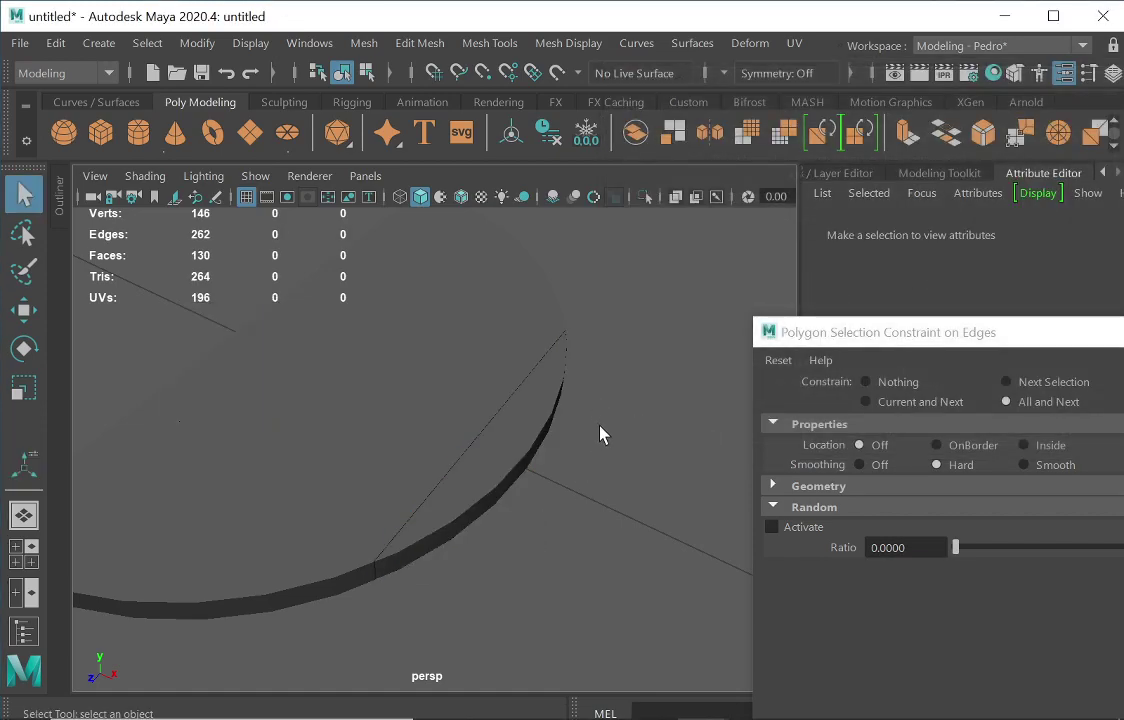
left_click(490, 392)
left_click_drag(858, 329, 770, 253)
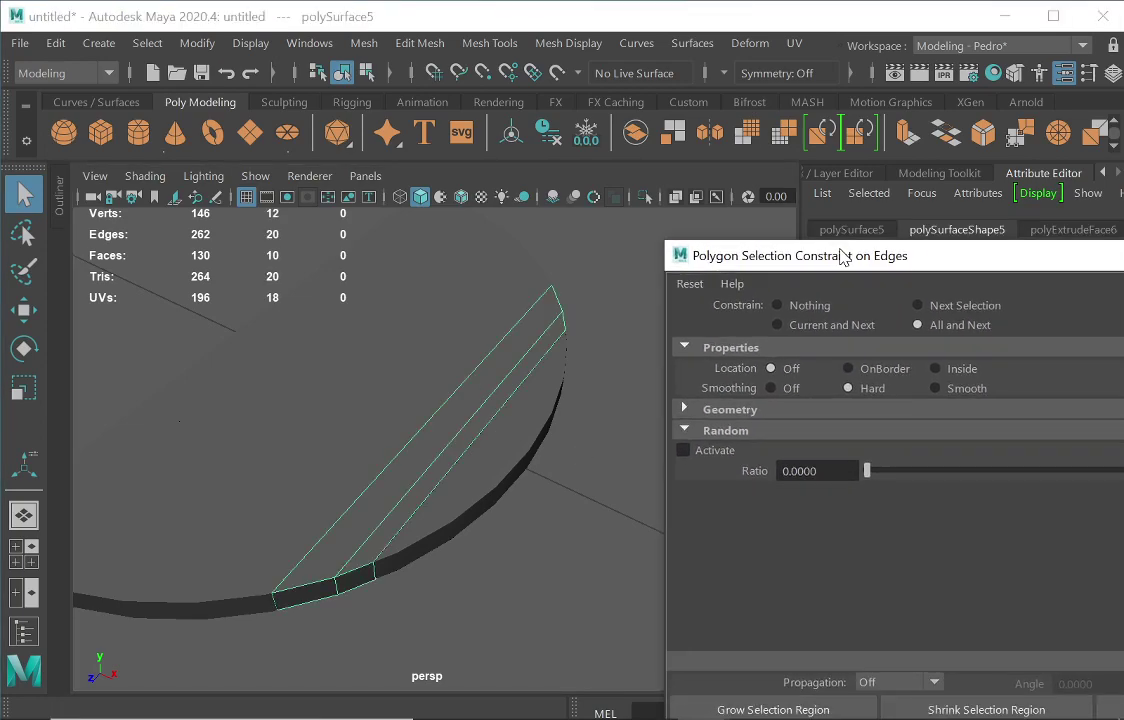
left_click(848, 388)
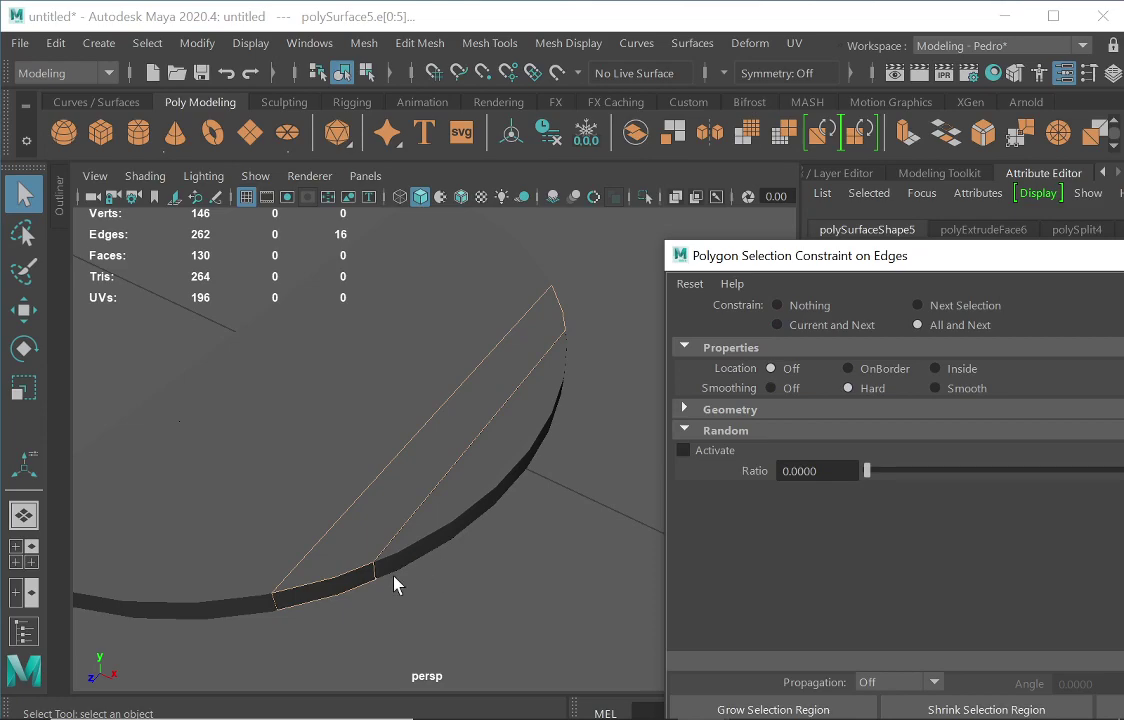
key("ctrl+b")
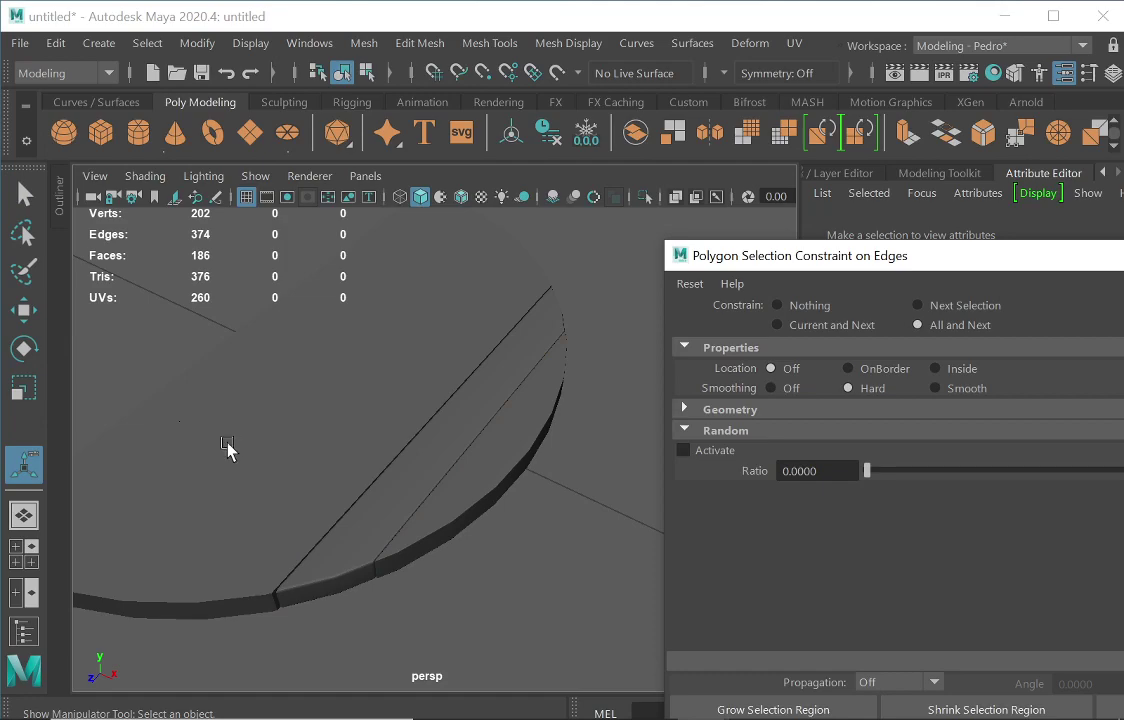
Constrain the selection to the third plank's hard edges and bevel them with the saved bevel options.
key("ctrl+z")
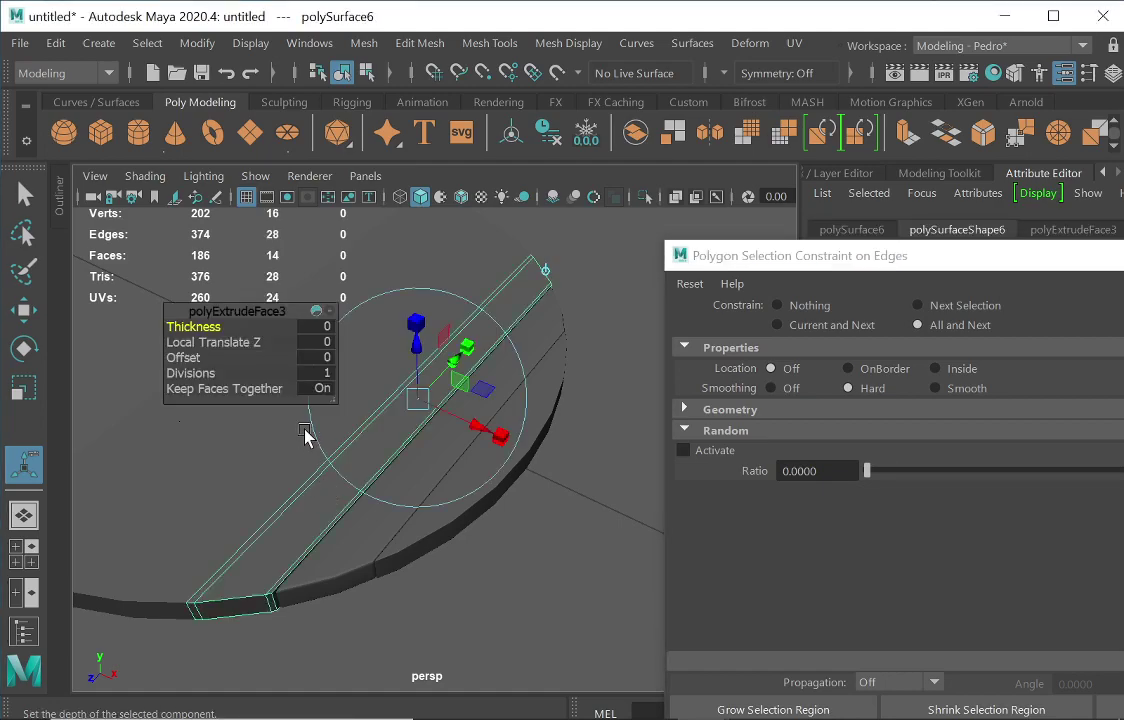
left_click(773, 388)
left_click(860, 391)
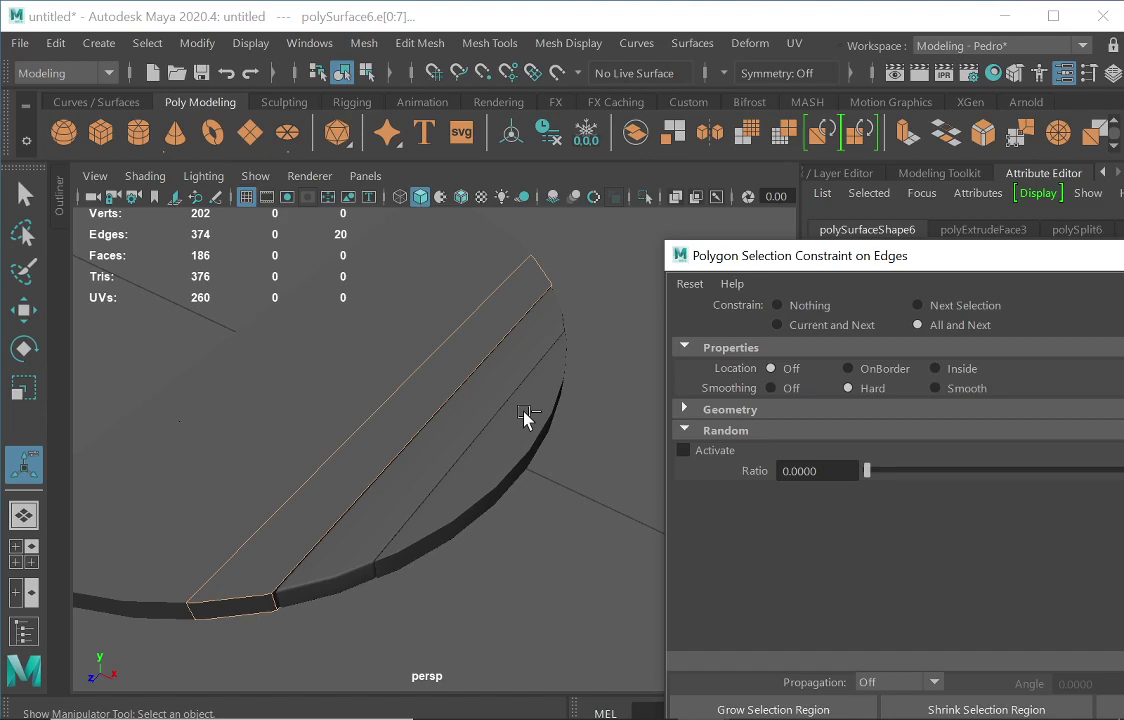
key("ctrl+z")
Select the four remaining planks together, constrain the selection to their hard edges and bevel them with the saved bevel options.
key("ctrl+z")
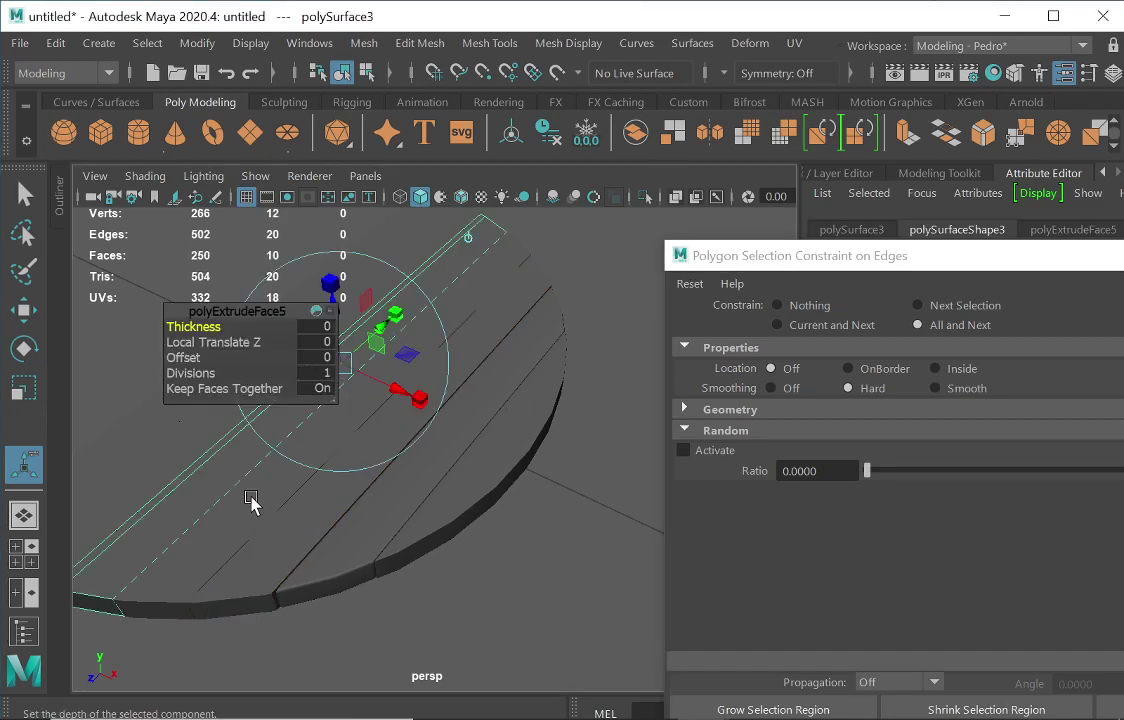
key("shift+z")
left_click_drag(122, 380, 231, 527)
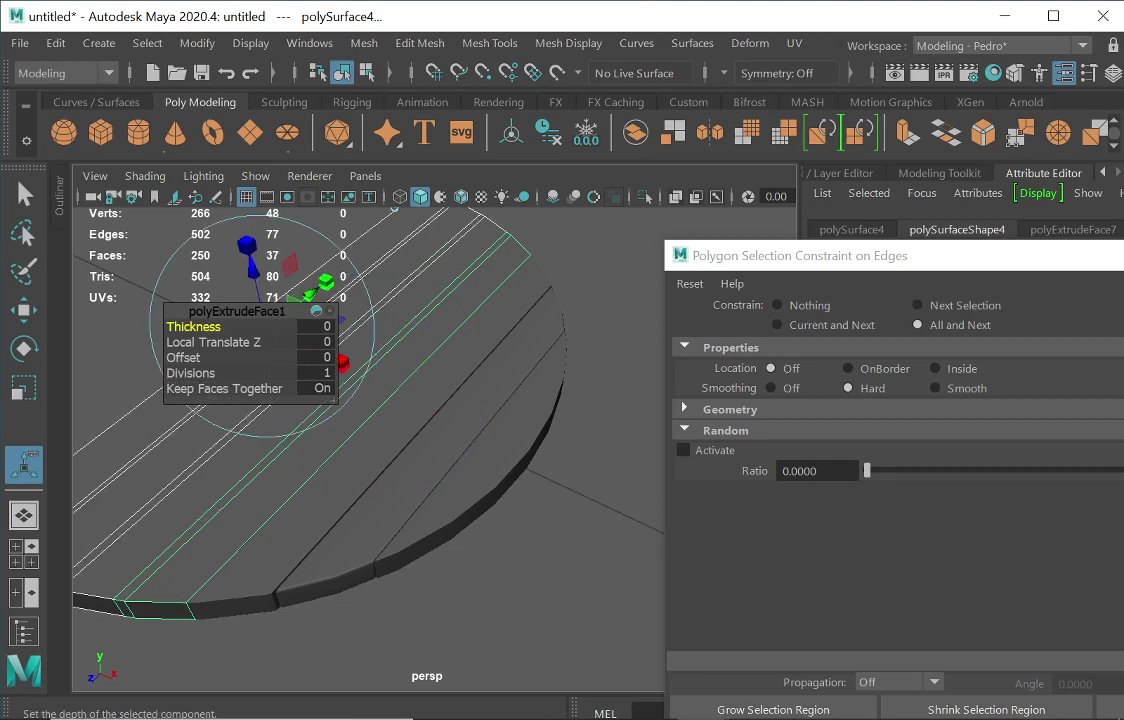
left_click(771, 388)
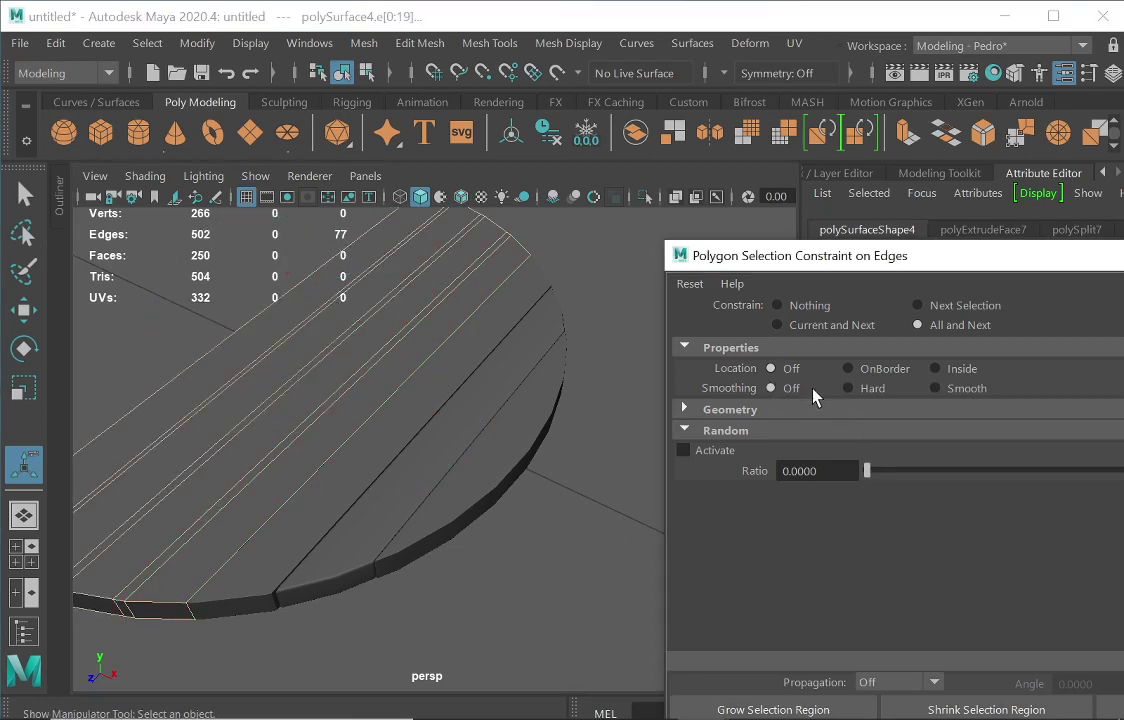
left_click(848, 389)
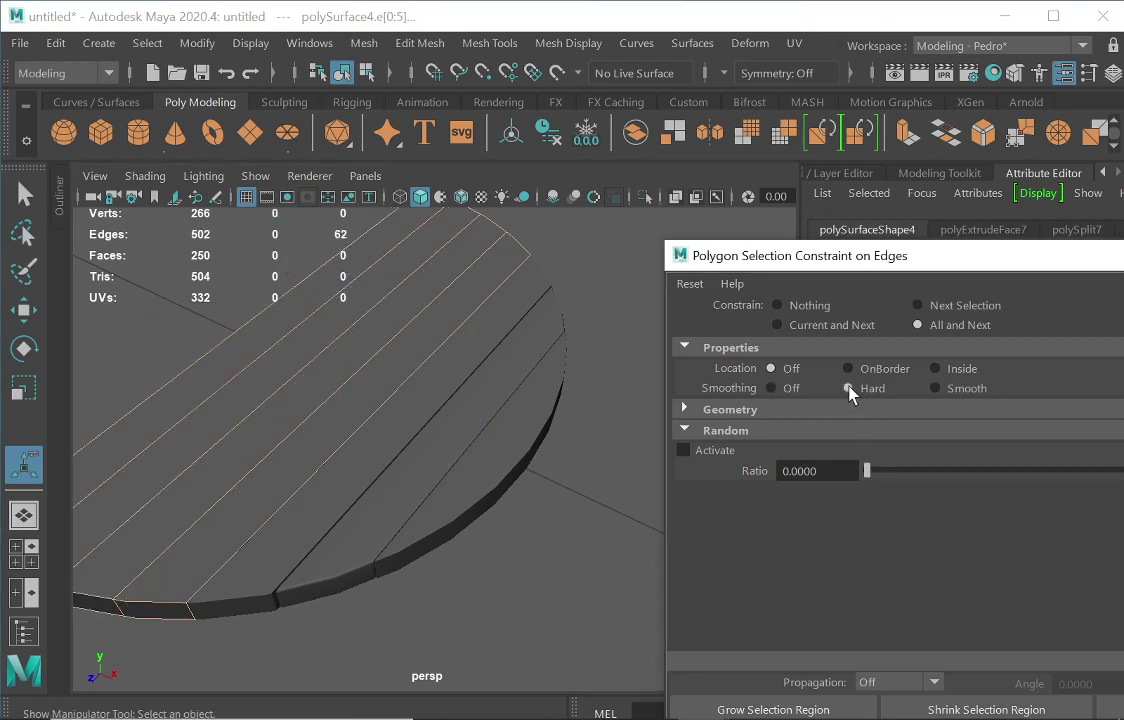
left_click(579, 497)
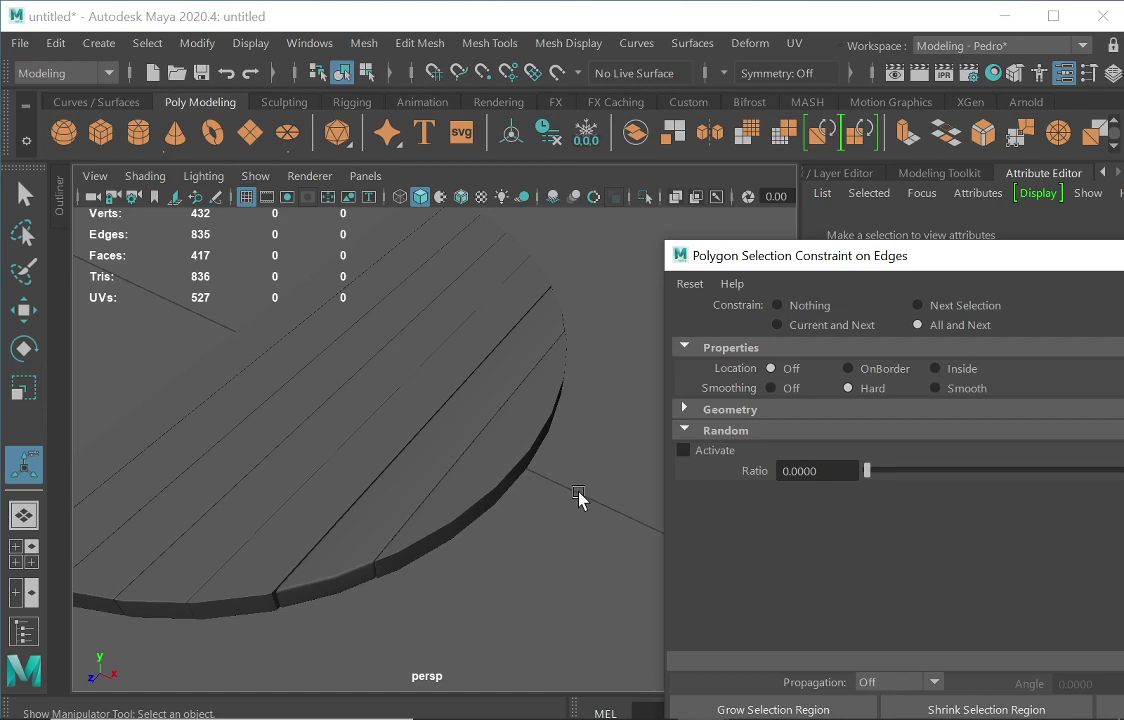
Select all the beveled planks of the half disc as objects and close the Polygon Selection Constraint window.
left_click_drag(299, 565, 389, 522, "alt")
left_click_drag(457, 541, 484, 547, "alt")
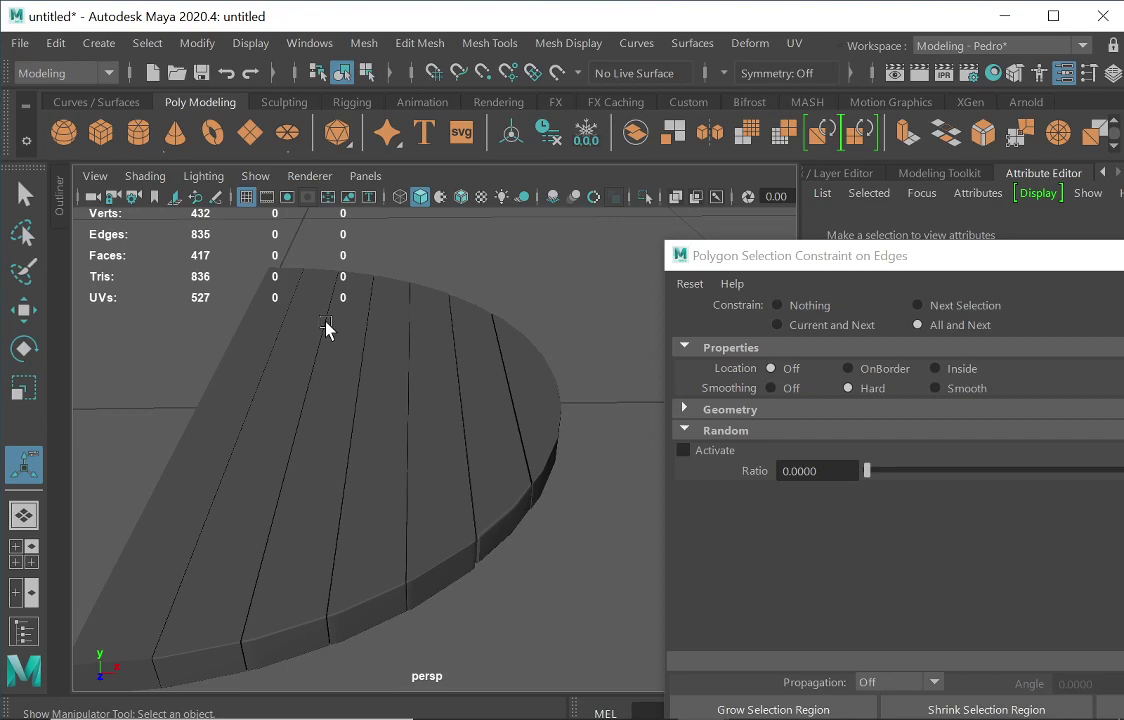
left_click_drag(326, 327, 306, 399, "alt")
left_click_drag(467, 524, 429, 572, "alt")
right_click_drag(510, 428, 510, 428, "alt")
left_click_drag(510, 428, 405, 480, "alt")
left_click_drag(289, 253, 548, 410)
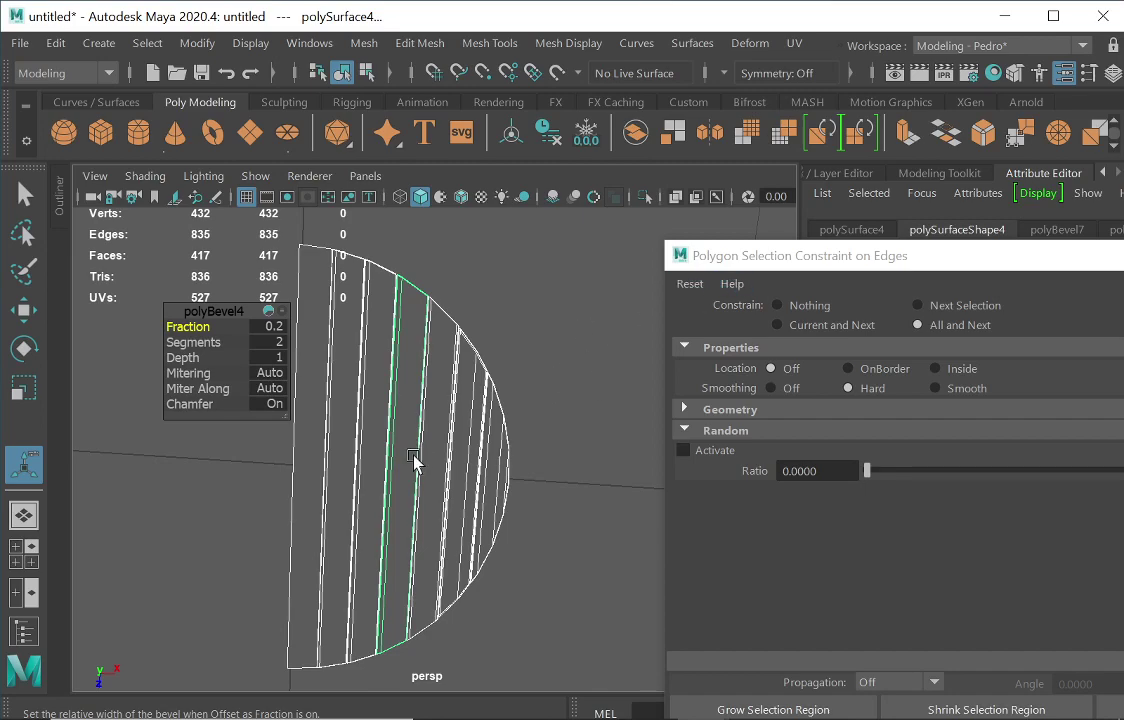
middle_click_drag(416, 459, 481, 449, "alt")
left_click_drag(840, 255, 899, 306)
left_click(990, 287)
Group the selected planks and duplicate the group.
mouse_move(464, 449)
left_mouse_down("alt")
mouse_move(479, 467)
mouse_move(467, 489)
mouse_move(489, 479)
mouse_move(467, 394)
mouse_move(411, 483)
mouse_move(534, 477)
mouse_move(494, 524)
mouse_move(590, 432)
left_mouse_up("alt")
left_click_drag(567, 547, 547, 509, "alt")
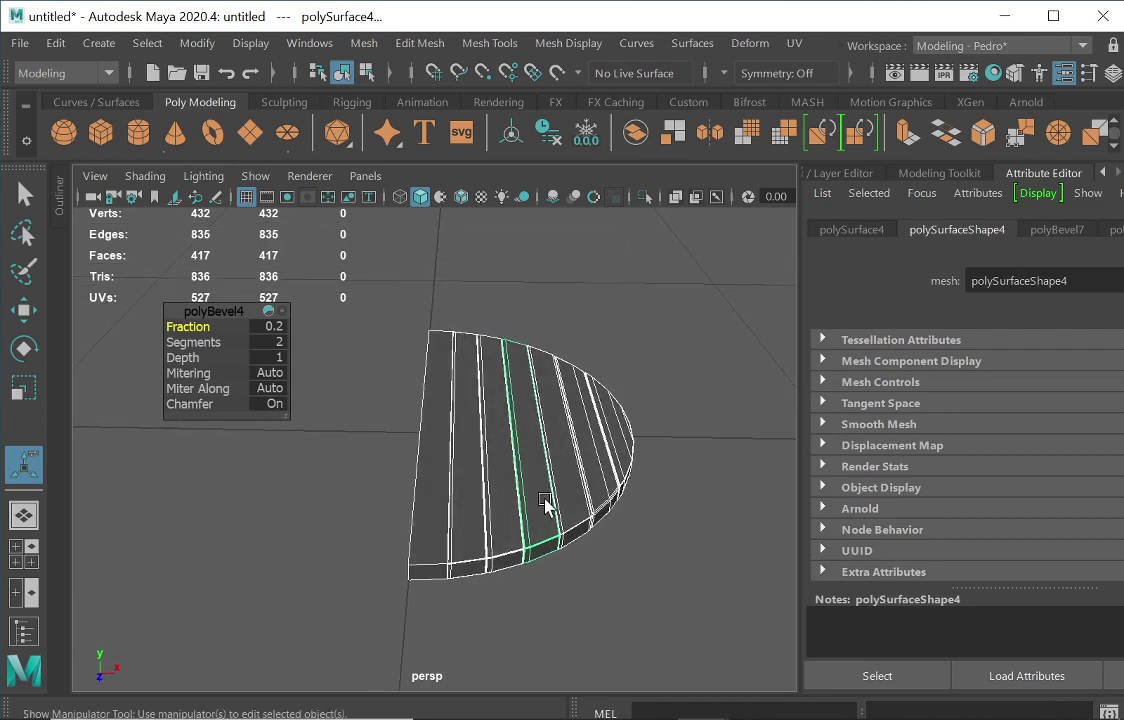
key("ctrl+g")
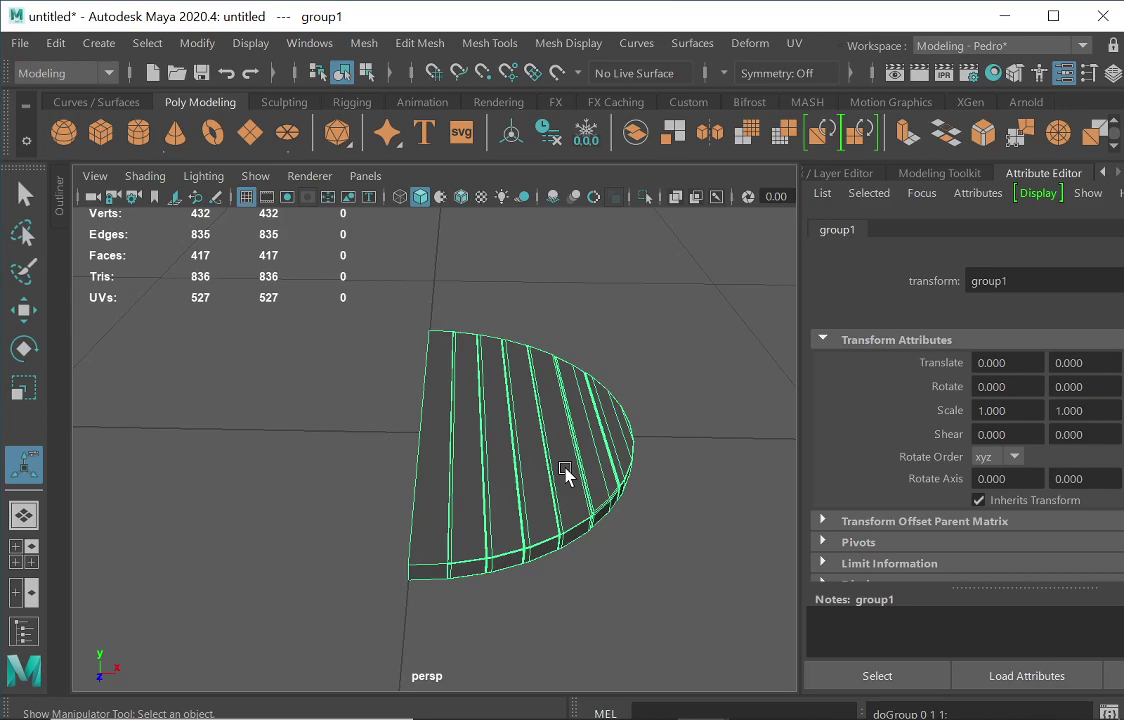
key("ctrl+d")
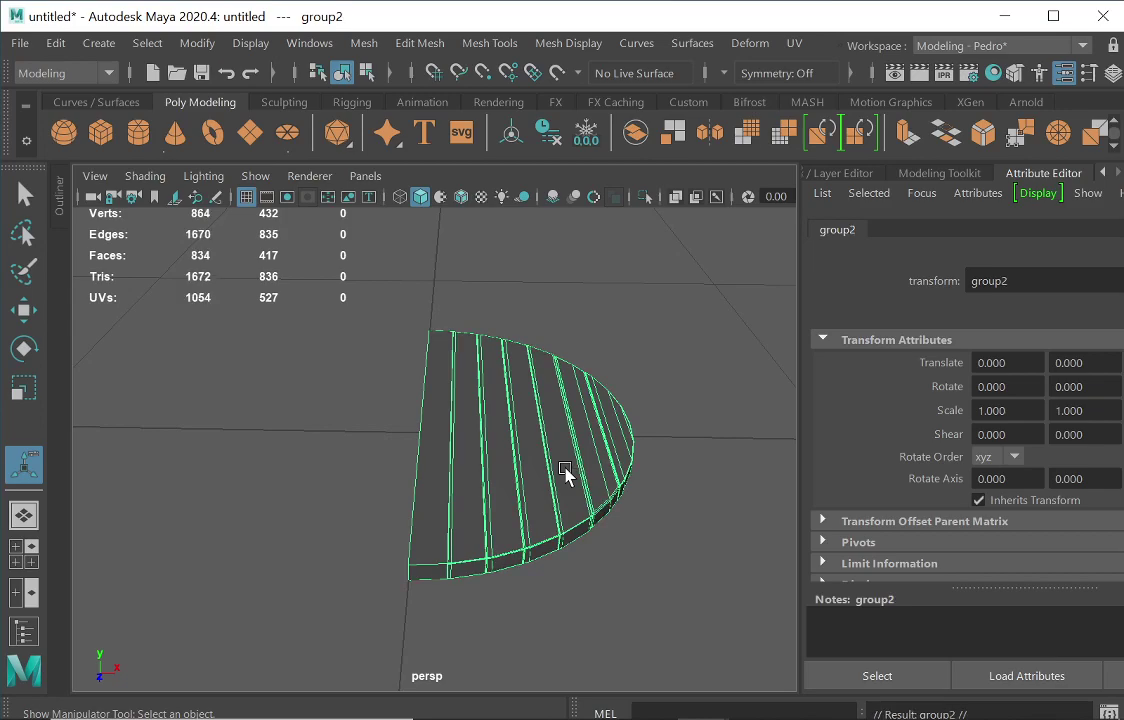
Mirror the duplicated group to the other half of the disc by setting its Scale X to -1.
left_click(24, 310)
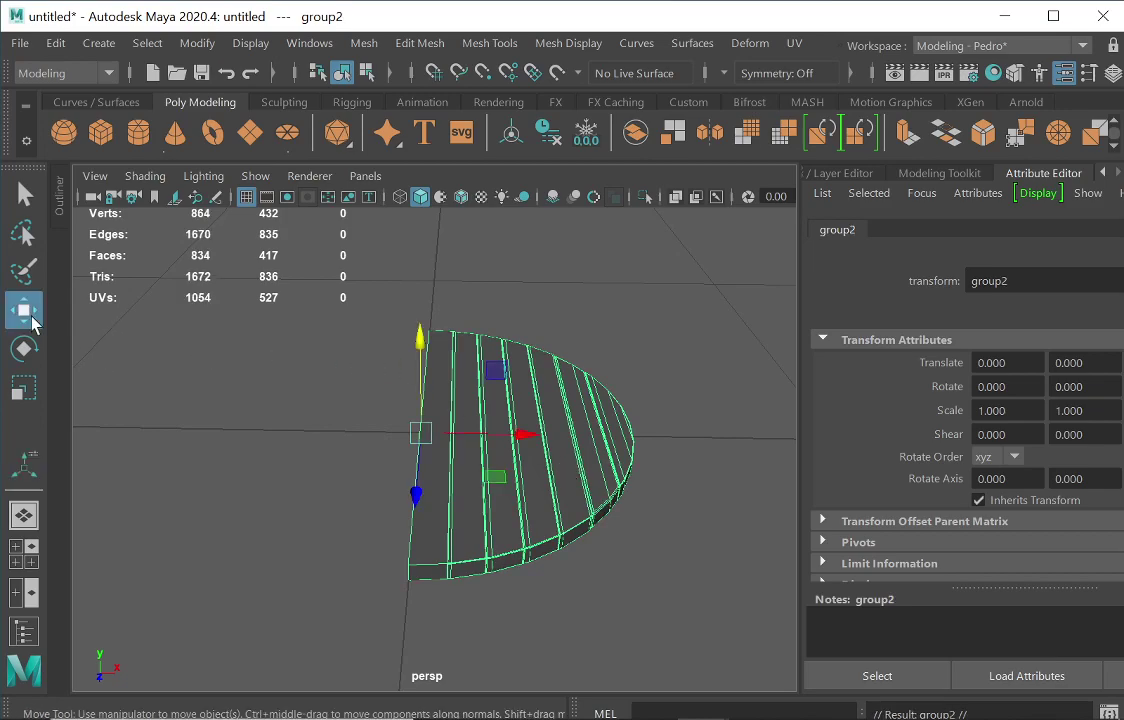
mouse_move(519, 437)
left_mouse_down()
mouse_move(381, 437)
mouse_move(597, 434)
mouse_move(269, 417)
mouse_move(511, 431)
left_mouse_up()
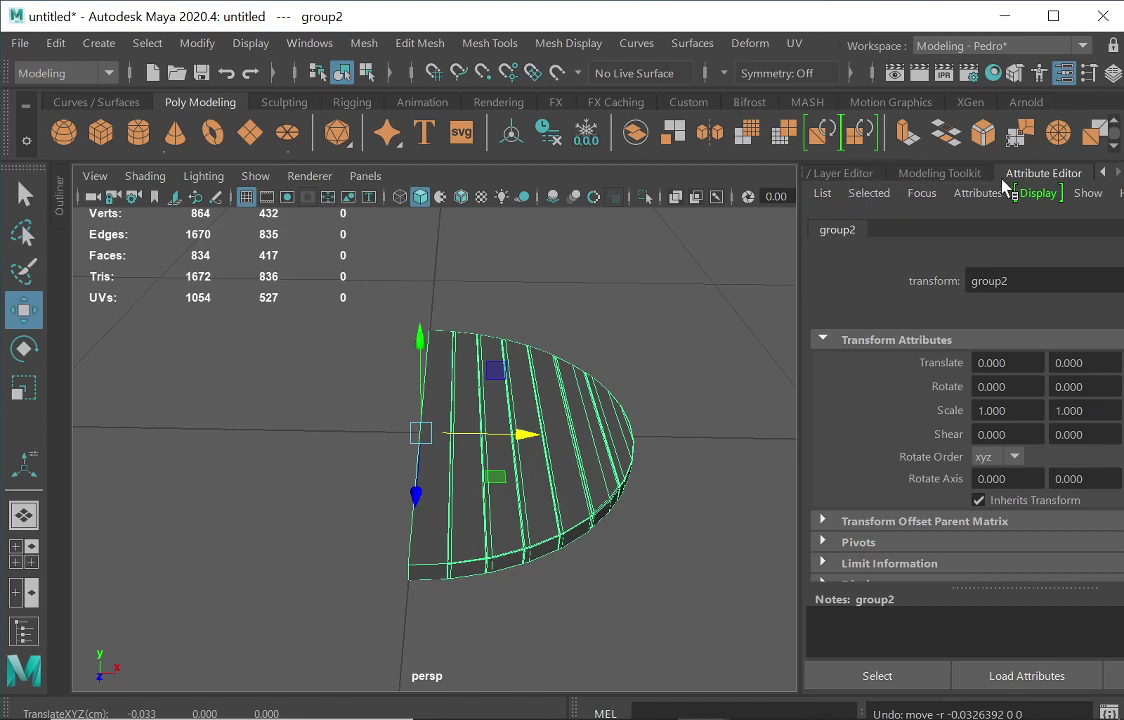
left_click(848, 178)
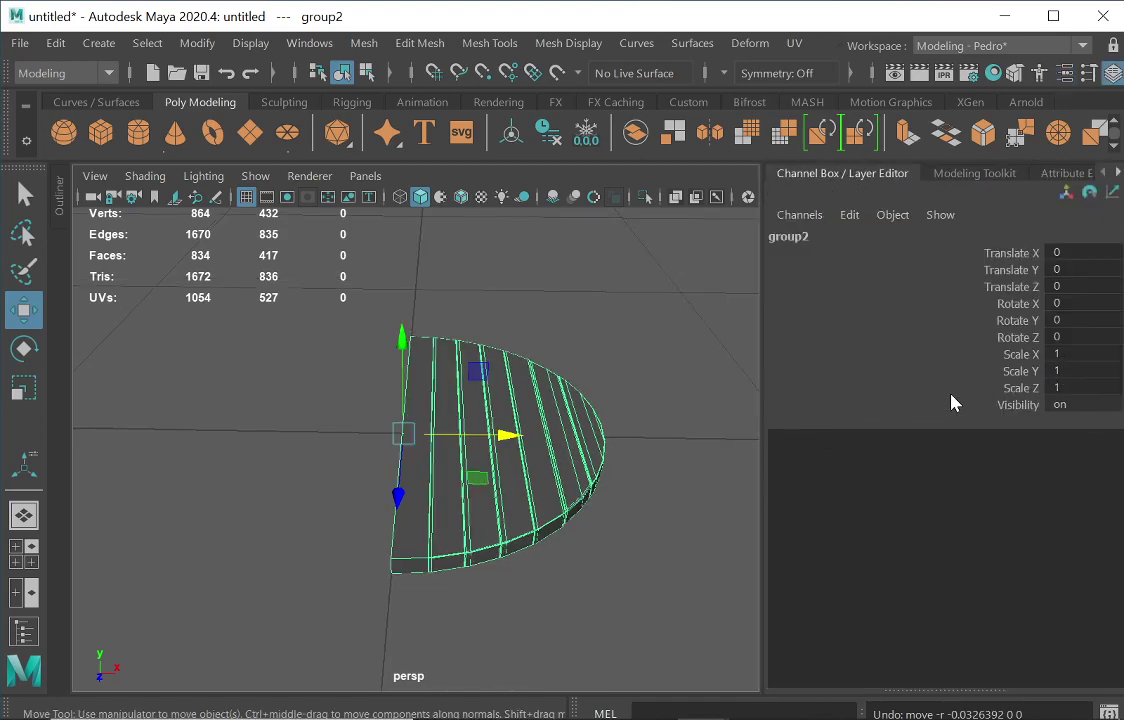
left_click(1054, 354)
type("-1")
key("Return")
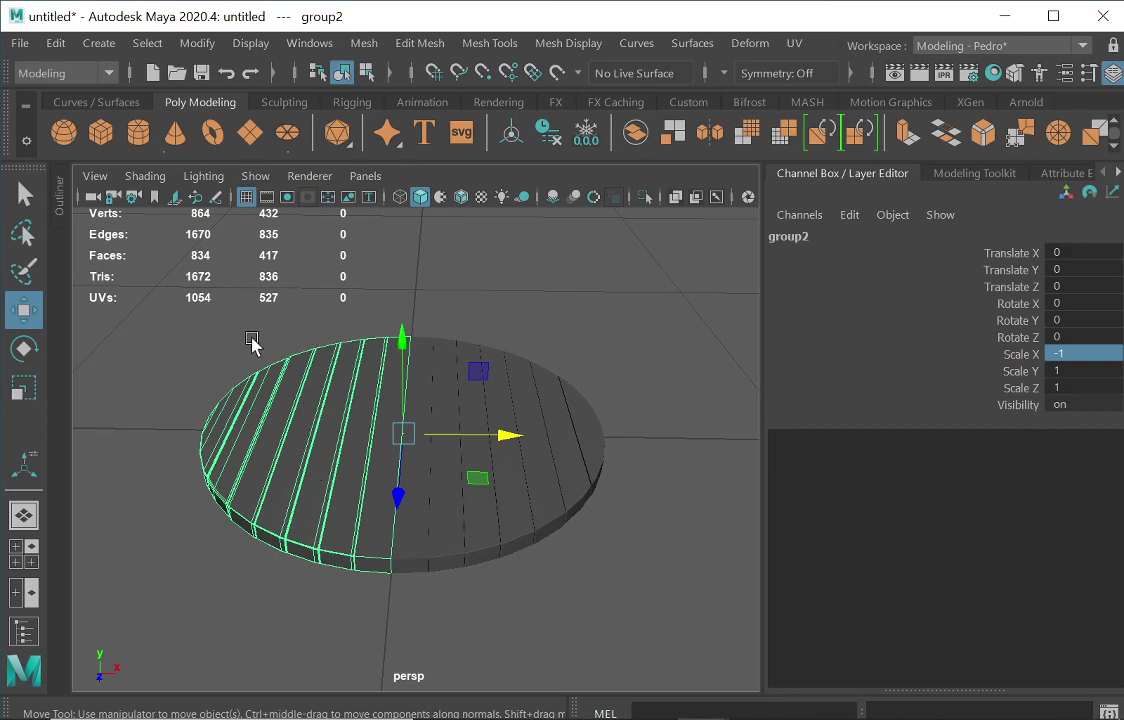
Show the Outliner and ungroup pCylinder1 and pCylinder2.
left_click(60, 198)
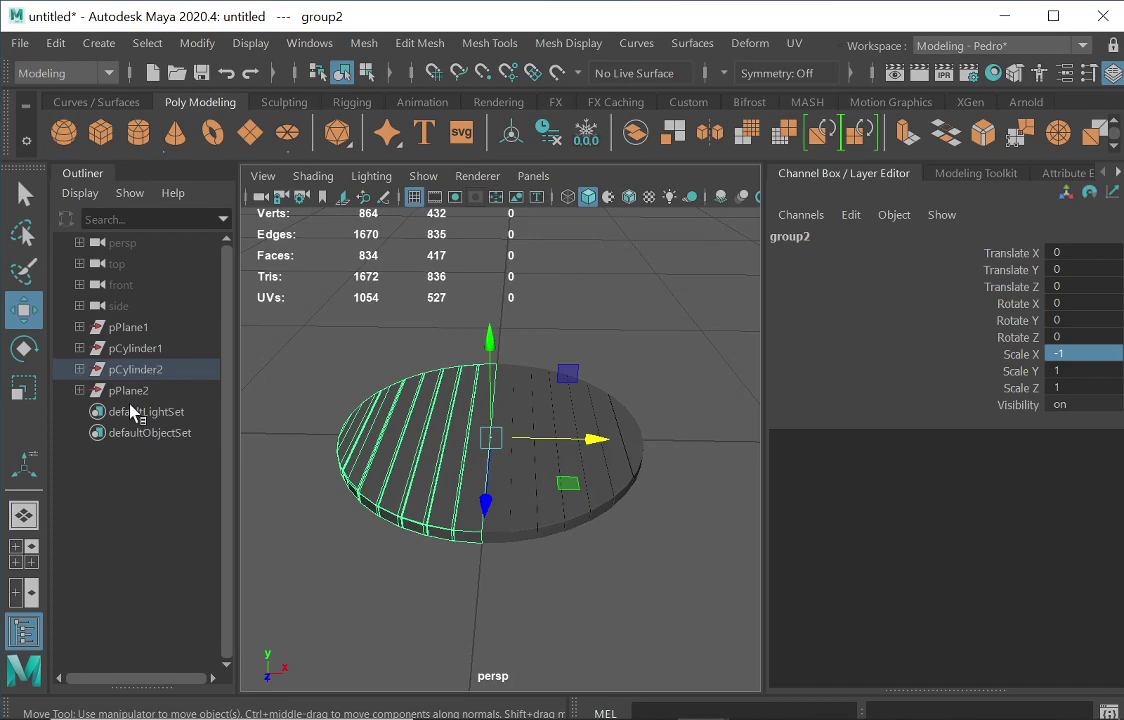
left_click(135, 348)
left_click(135, 369, "ctrl")
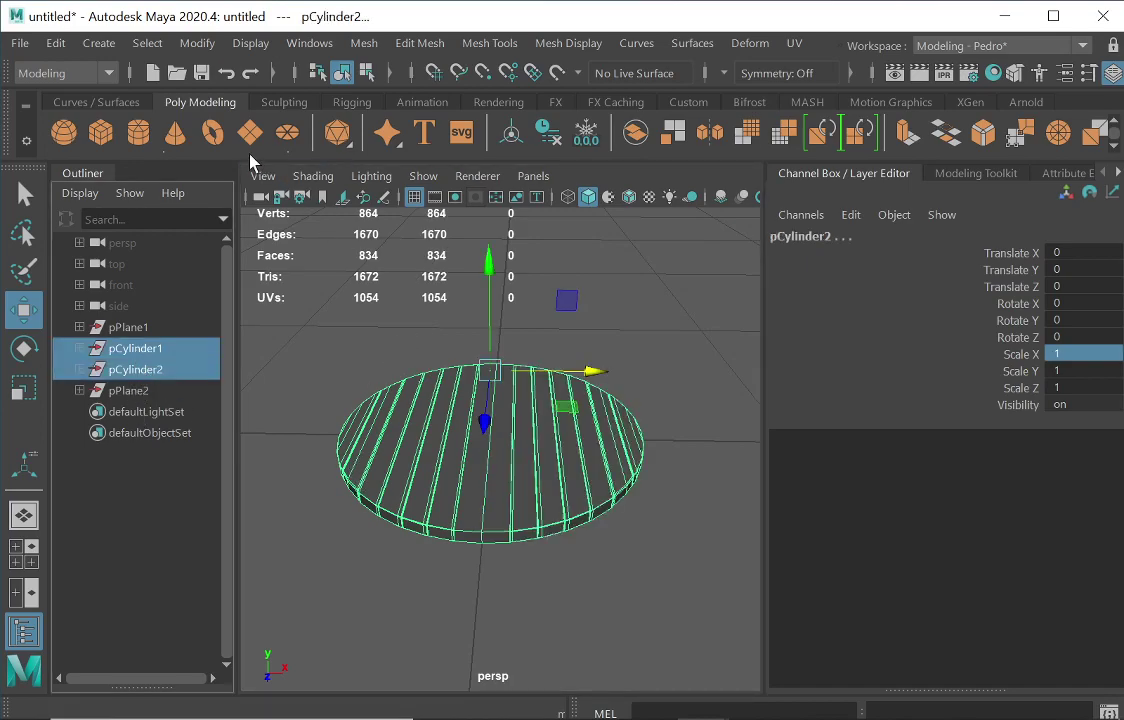
left_click(66, 50)
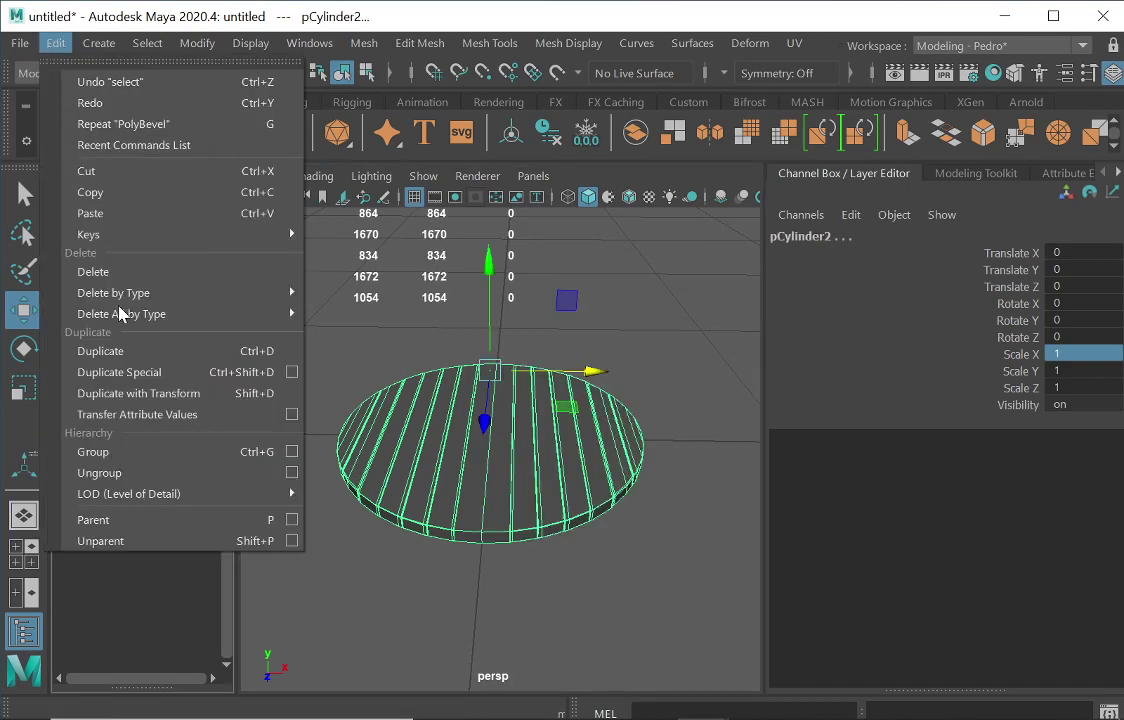
left_click(125, 476)
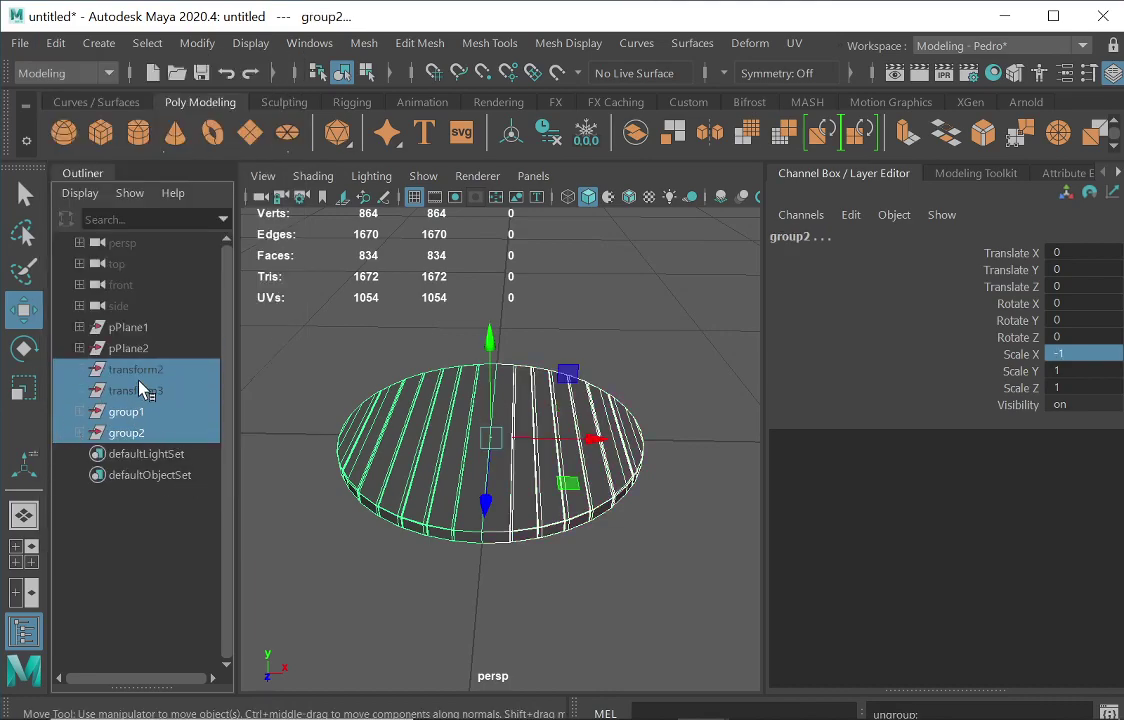
Try to ungroup all planks of the disc by selecting them directly in the viewport.
left_click_drag(296, 323, 695, 478)
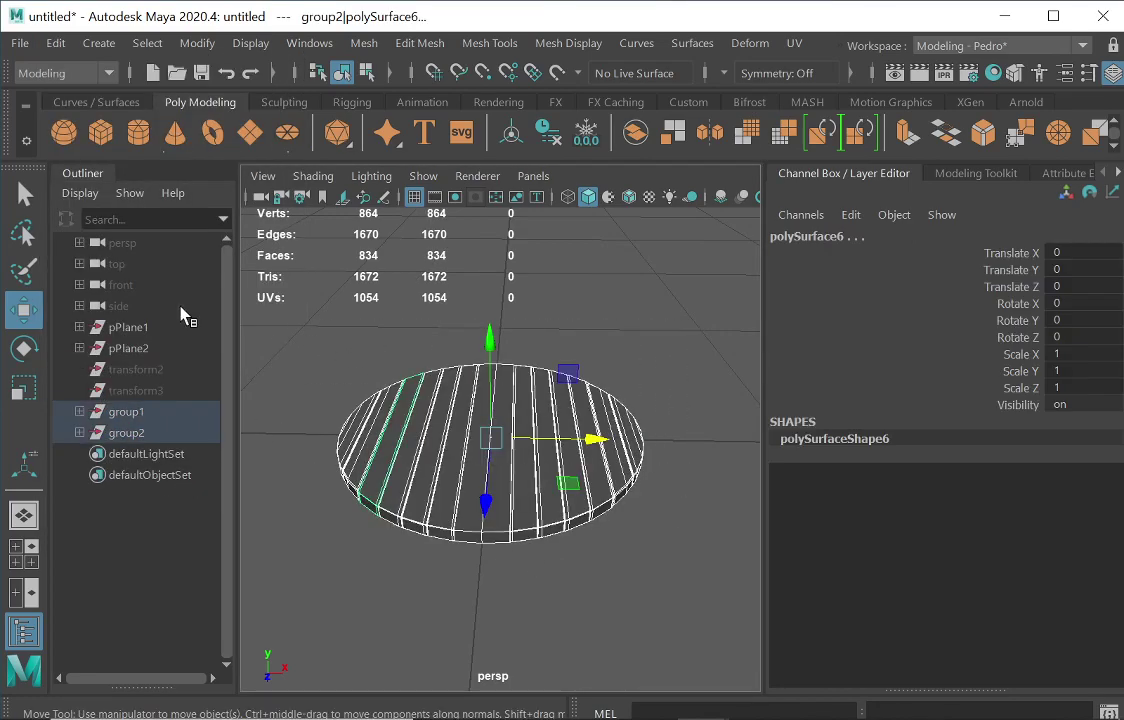
left_click(56, 43)
left_click(128, 476)
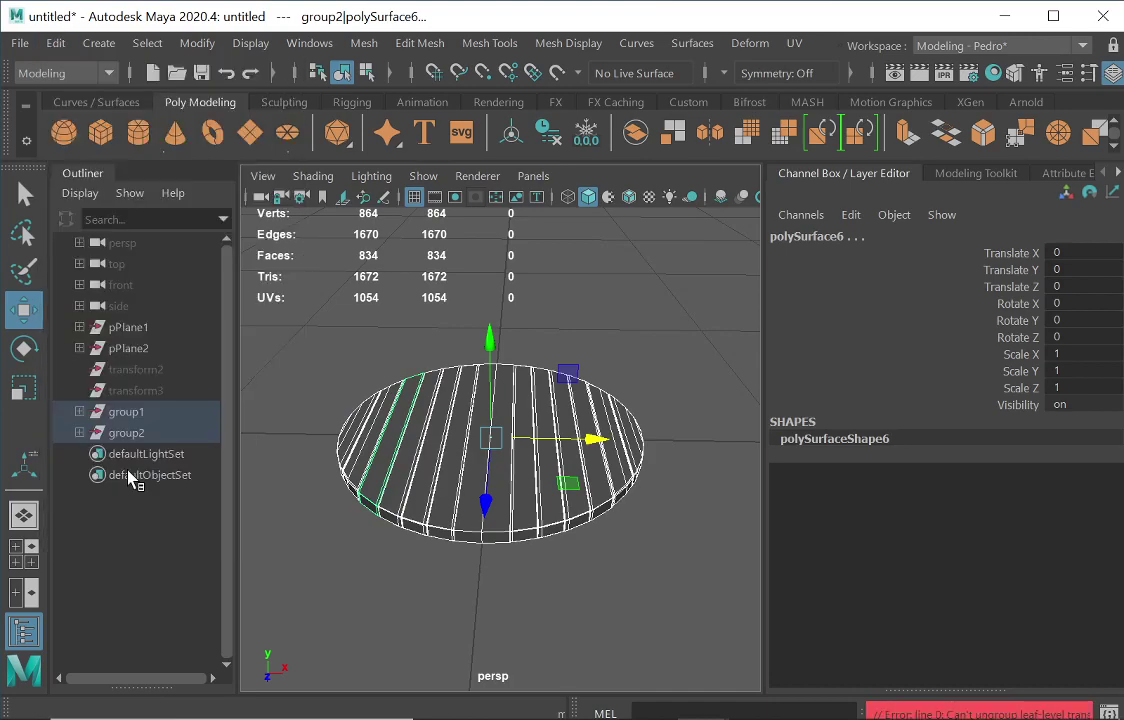
Try to ungroup the planks inside group2 and parent them under polySurface8.
left_click(80, 433)
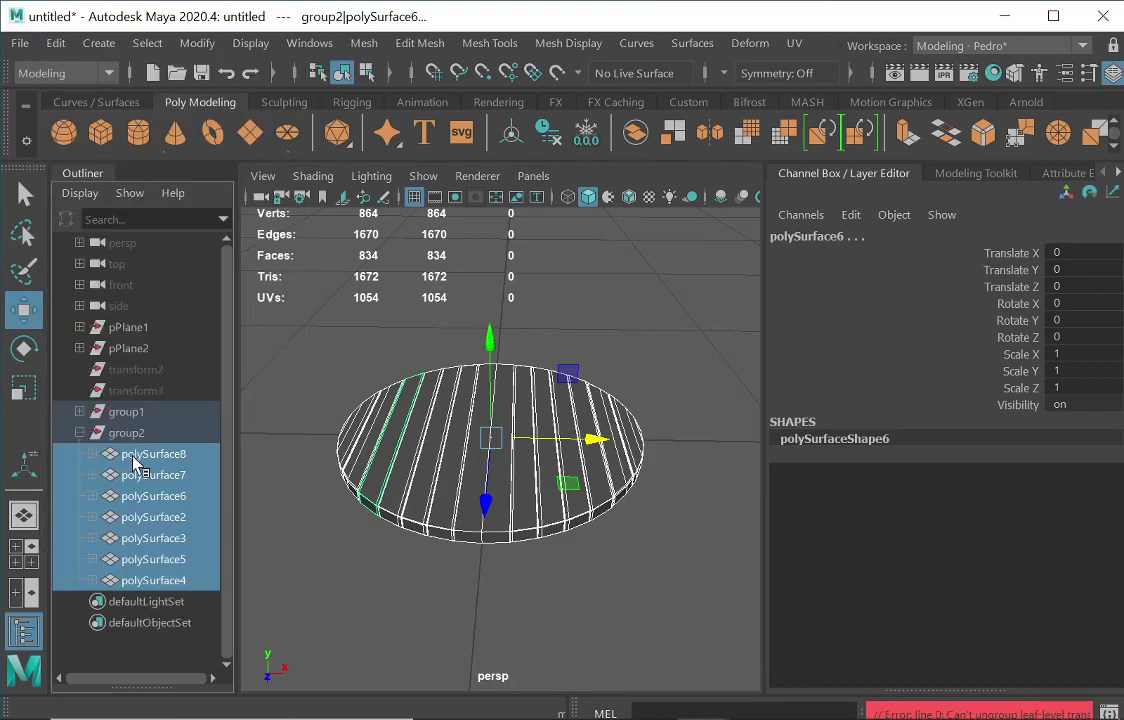
left_click(132, 457)
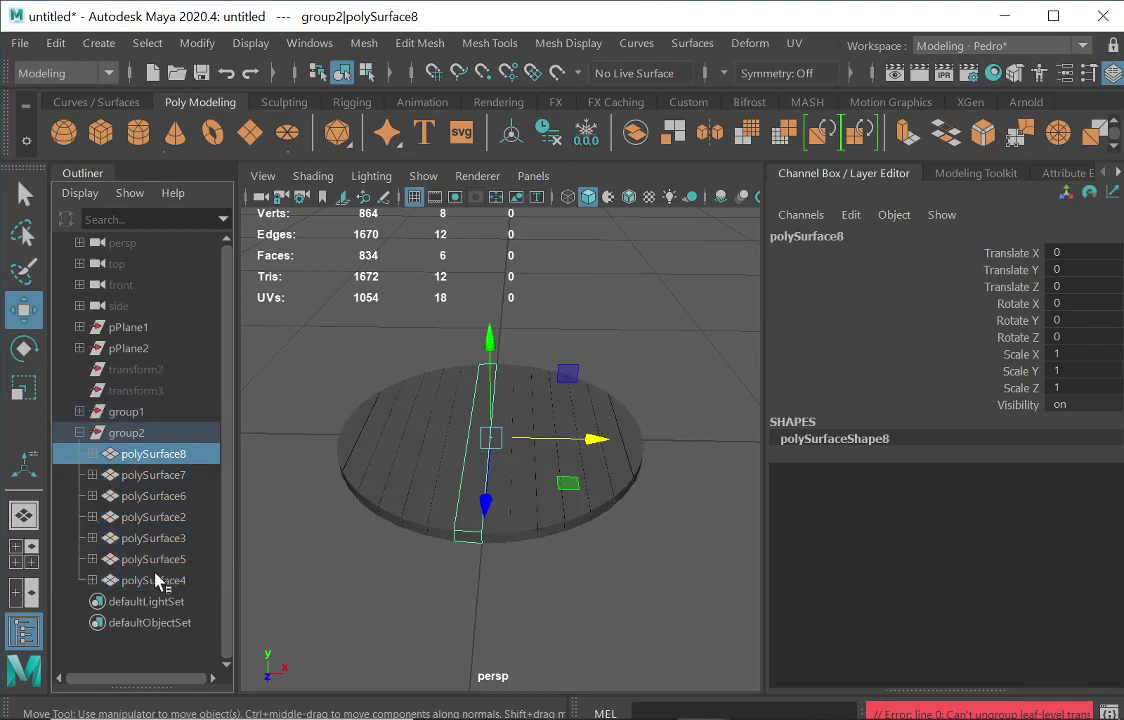
left_click(150, 580, "shift")
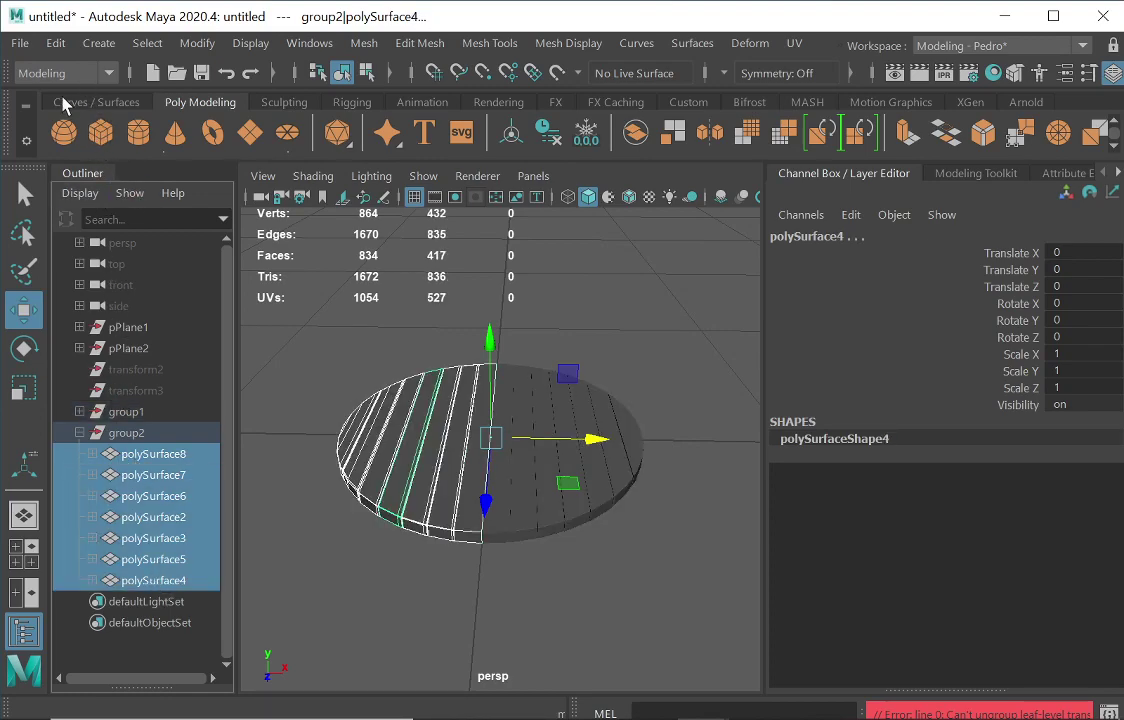
left_click(55, 43)
left_click(110, 473)
middle_click_drag(107, 437, 114, 456)
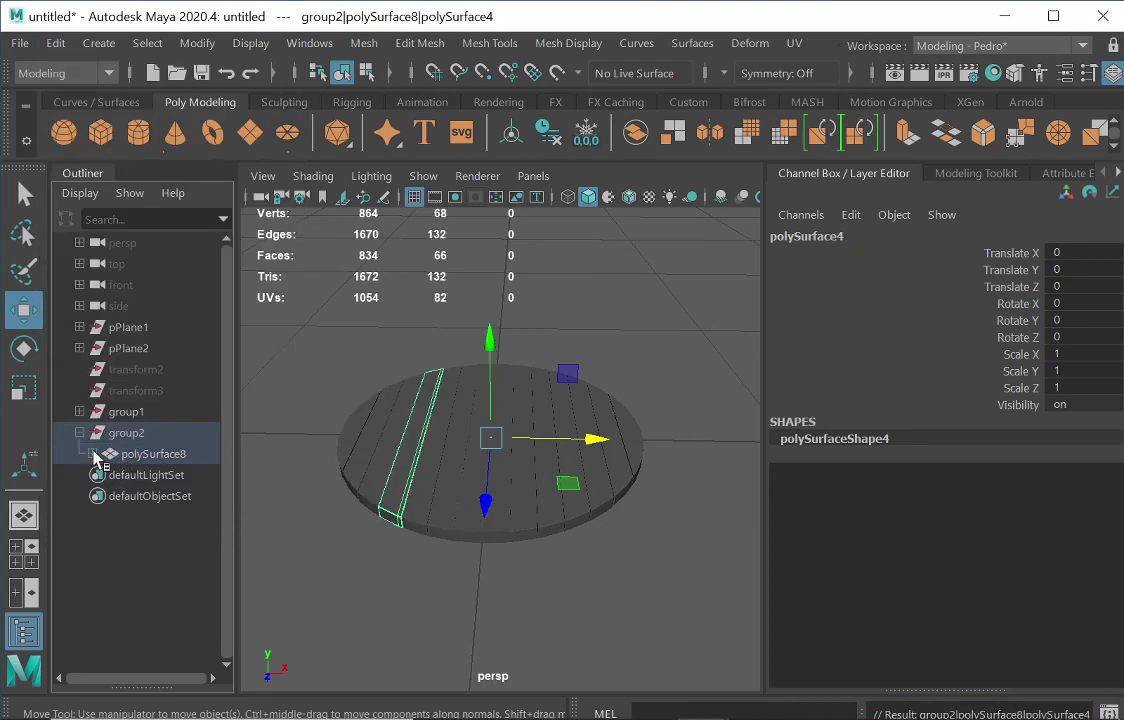
left_click(92, 454)
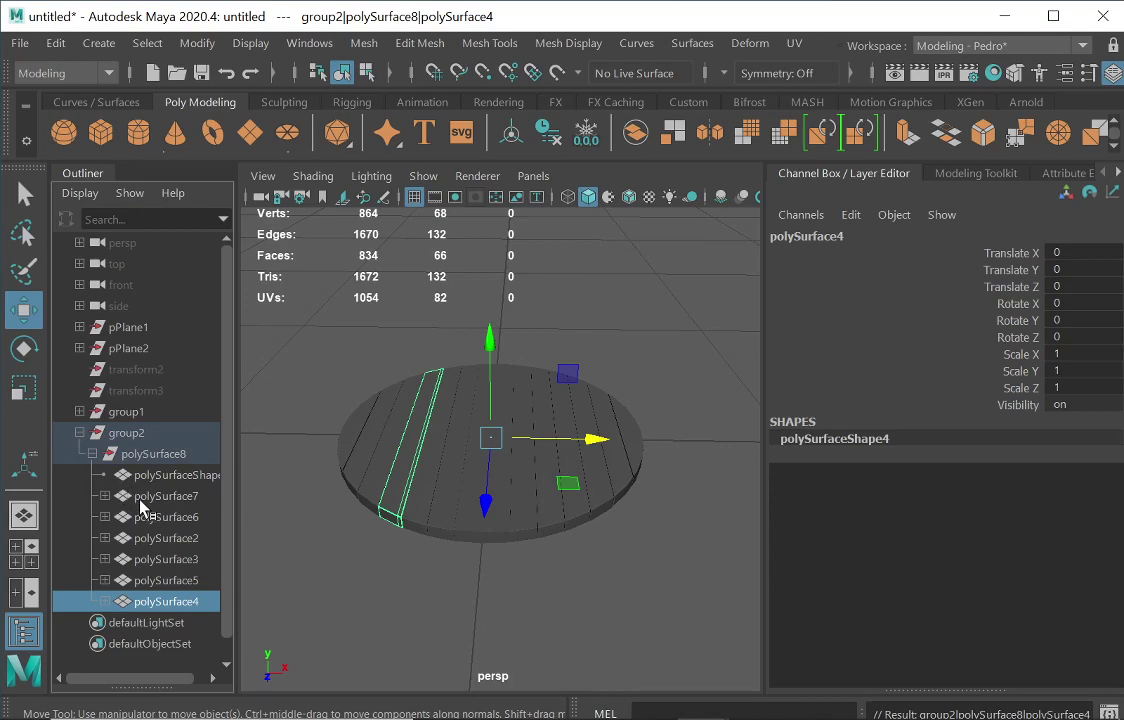
Undo the plank reparenting and the ungrouping of pCylinder1 and pCylinder2.
key("ctrl+z")
key("ctrl+z")
key("ctrl+z")
key("ctrl+z")
key("ctrl+z")
key("ctrl+z")
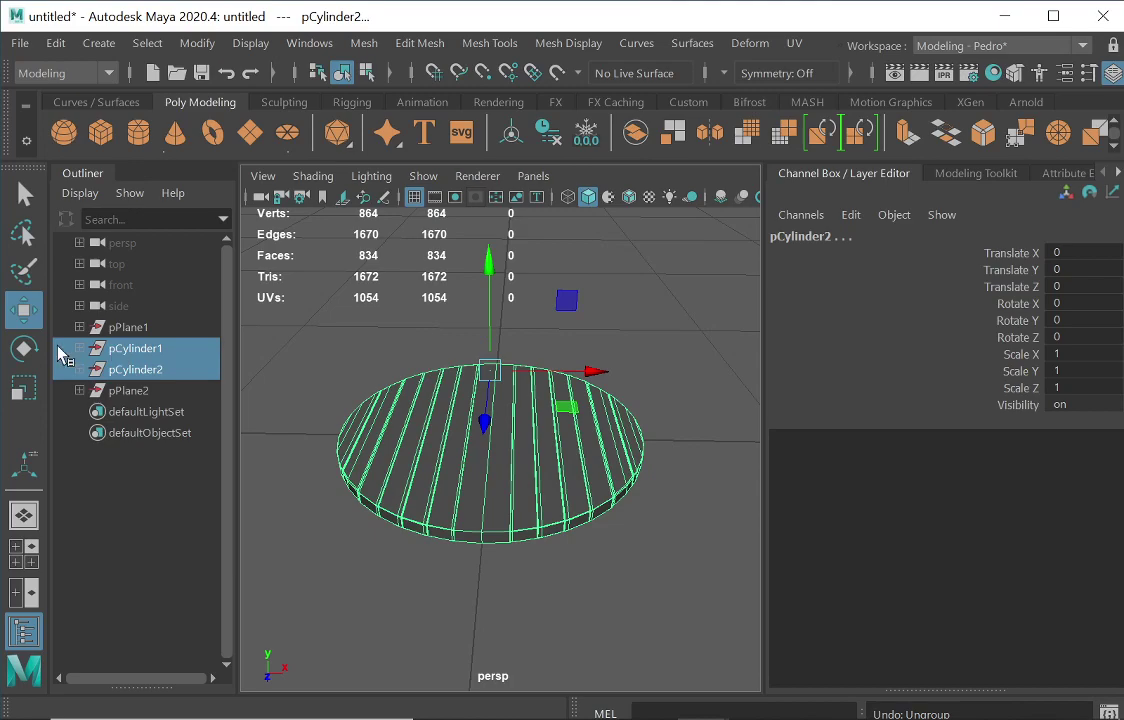
Expand pCylinder1 and pCylinder2 in the Outliner and ungroup group1 inside pCylinder2.
left_click(80, 347)
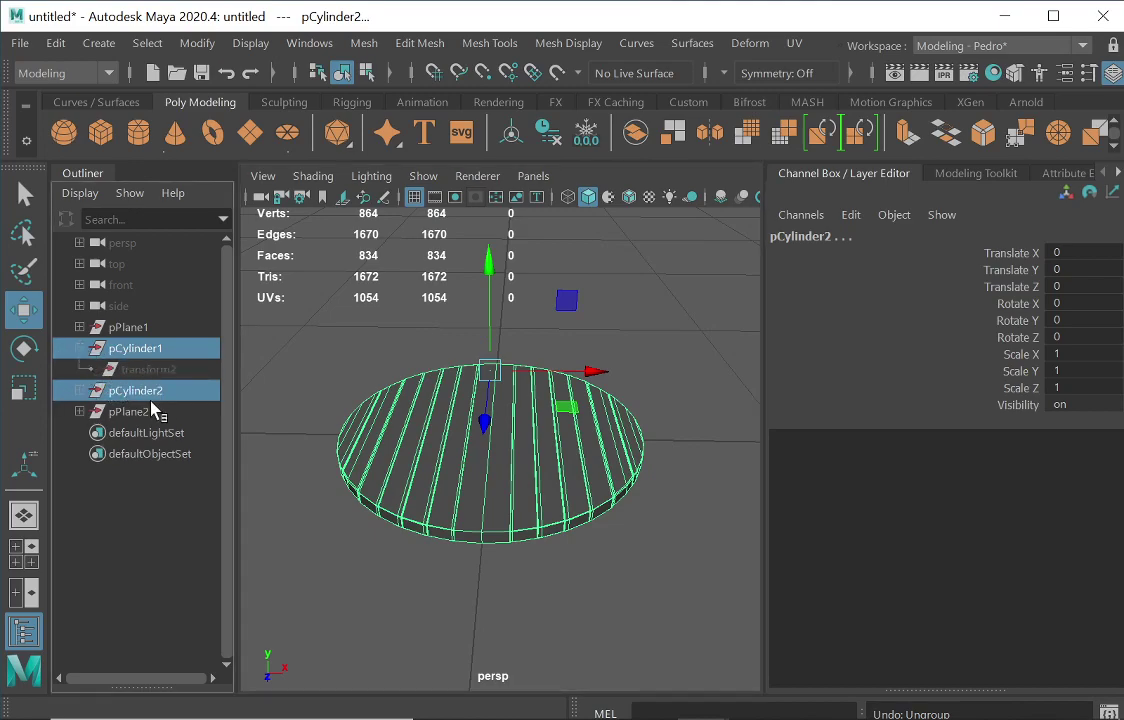
left_click(80, 390)
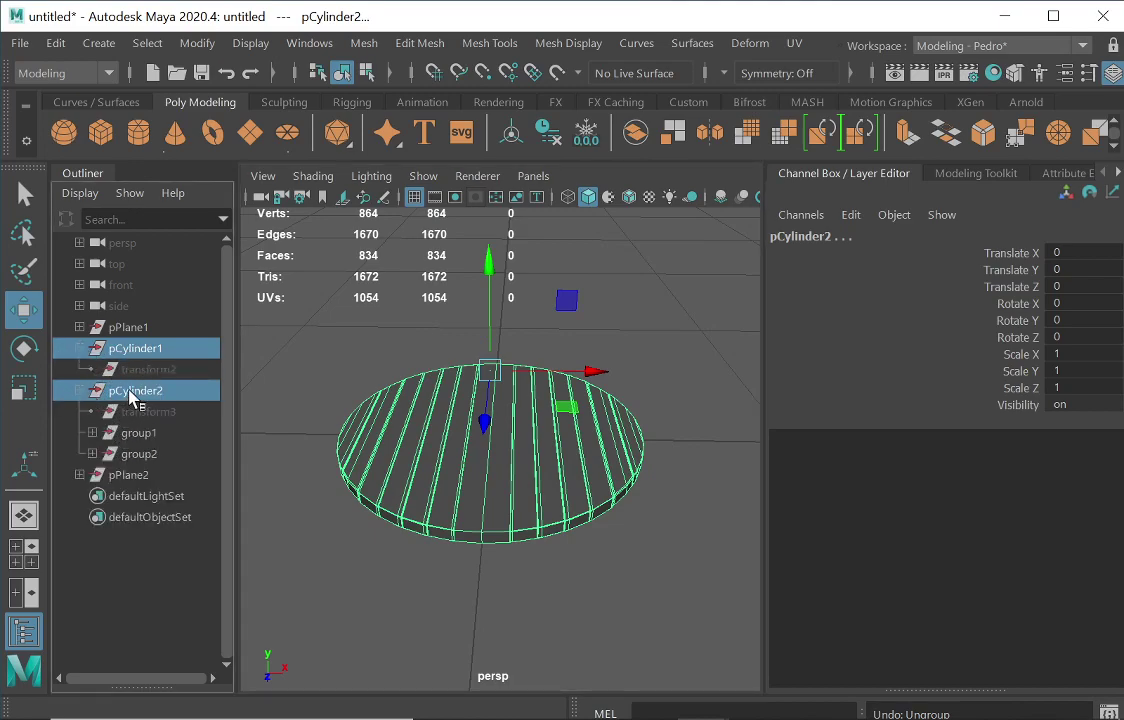
left_click(92, 432)
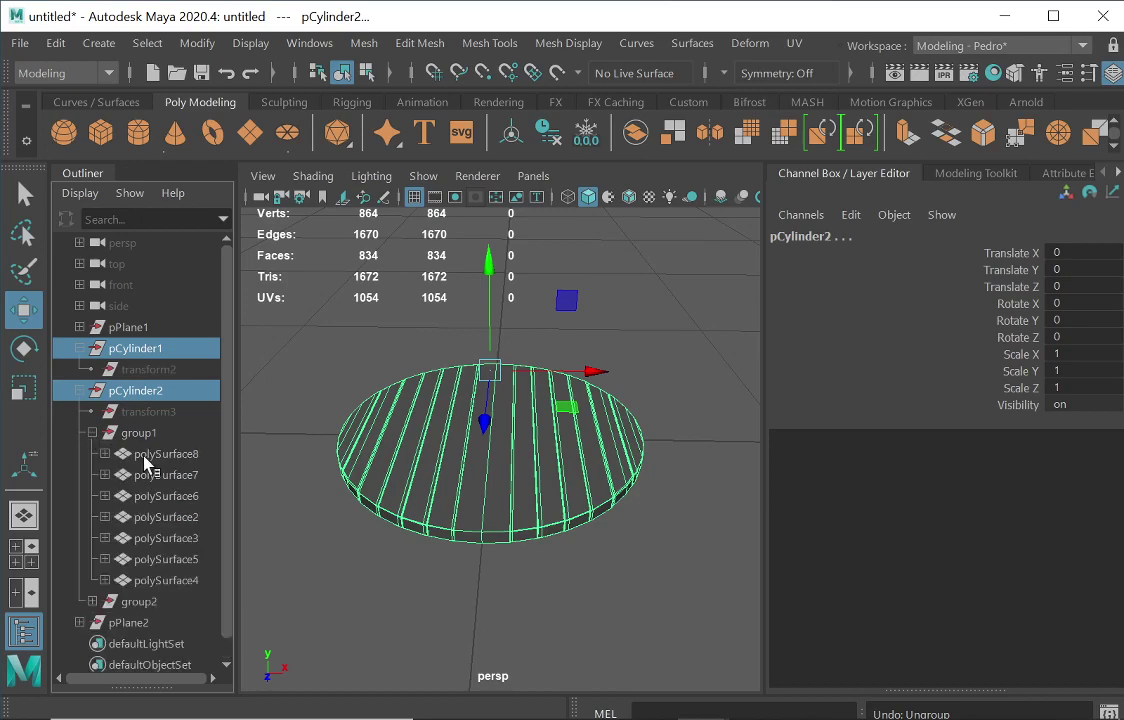
left_click(140, 432)
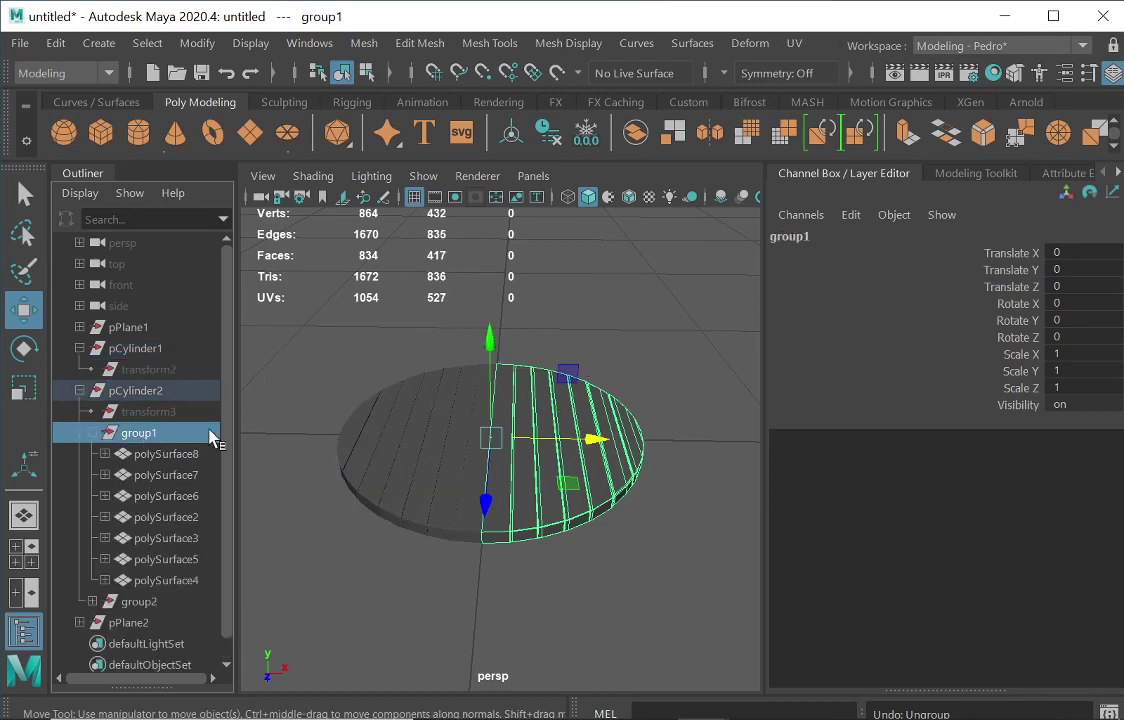
left_click(55, 43)
left_click(110, 471)
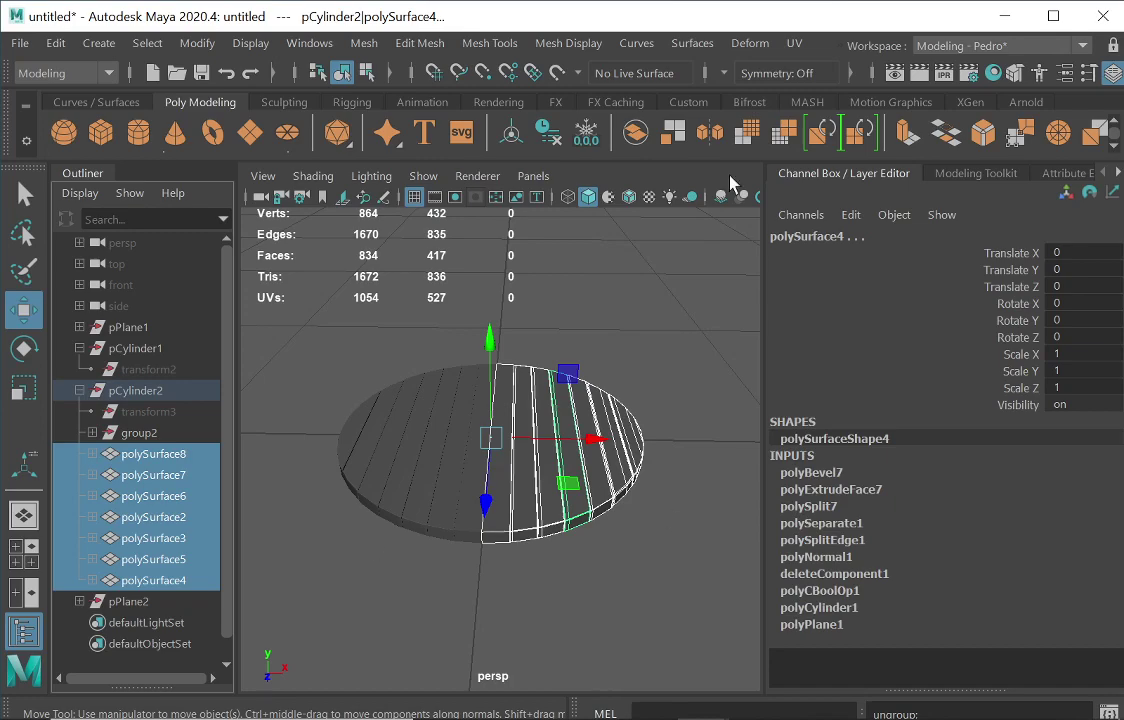
Try to ungroup the mirrored half's planks by selecting them directly in the viewport.
left_click_drag(298, 326, 487, 430)
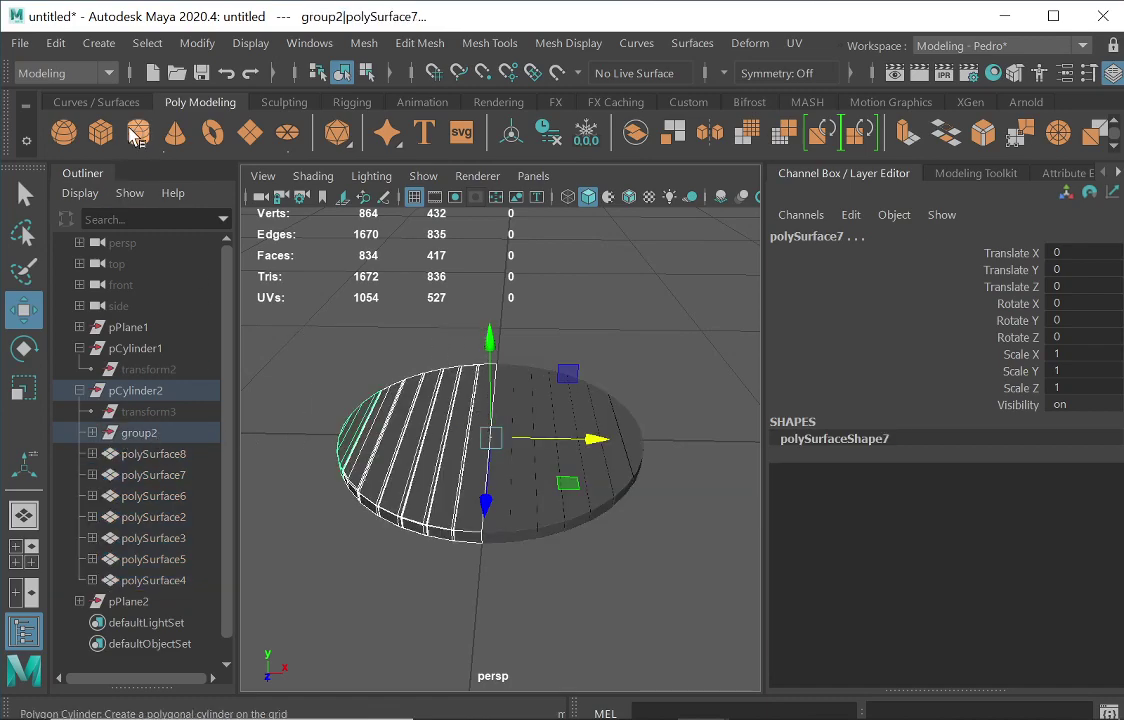
left_click(55, 43)
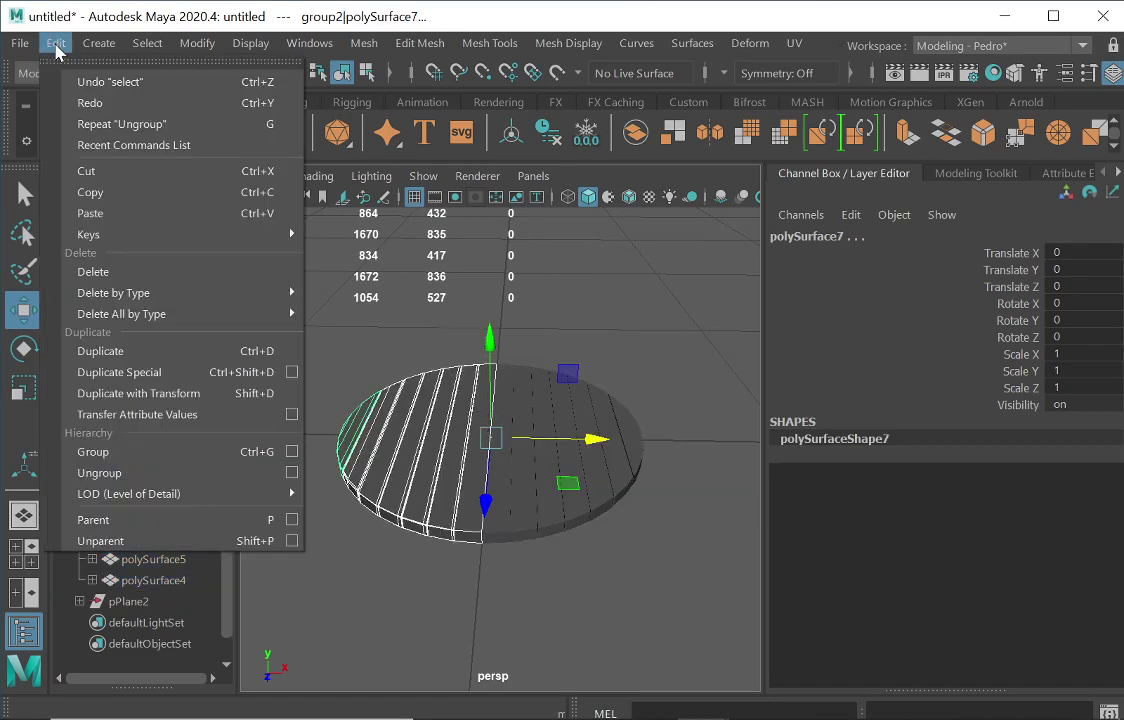
left_click(105, 472)
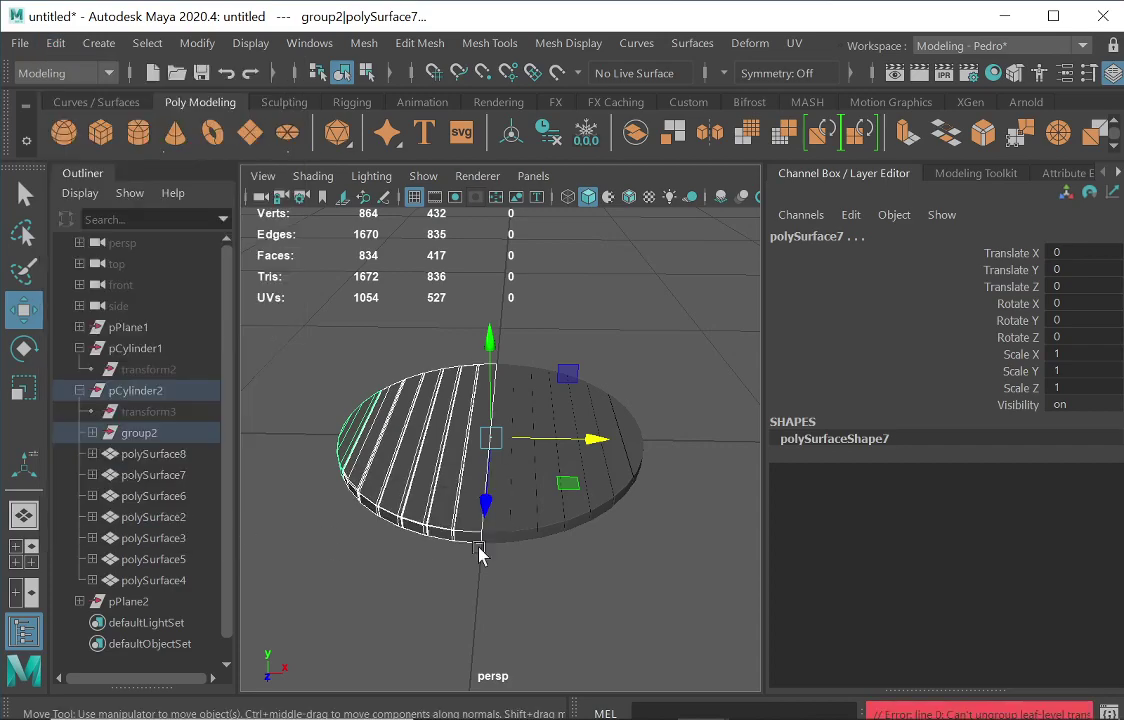
Examine group2 and the individual planks inside pCylinder2 to see which part of the disc each one covers.
left_click(133, 438)
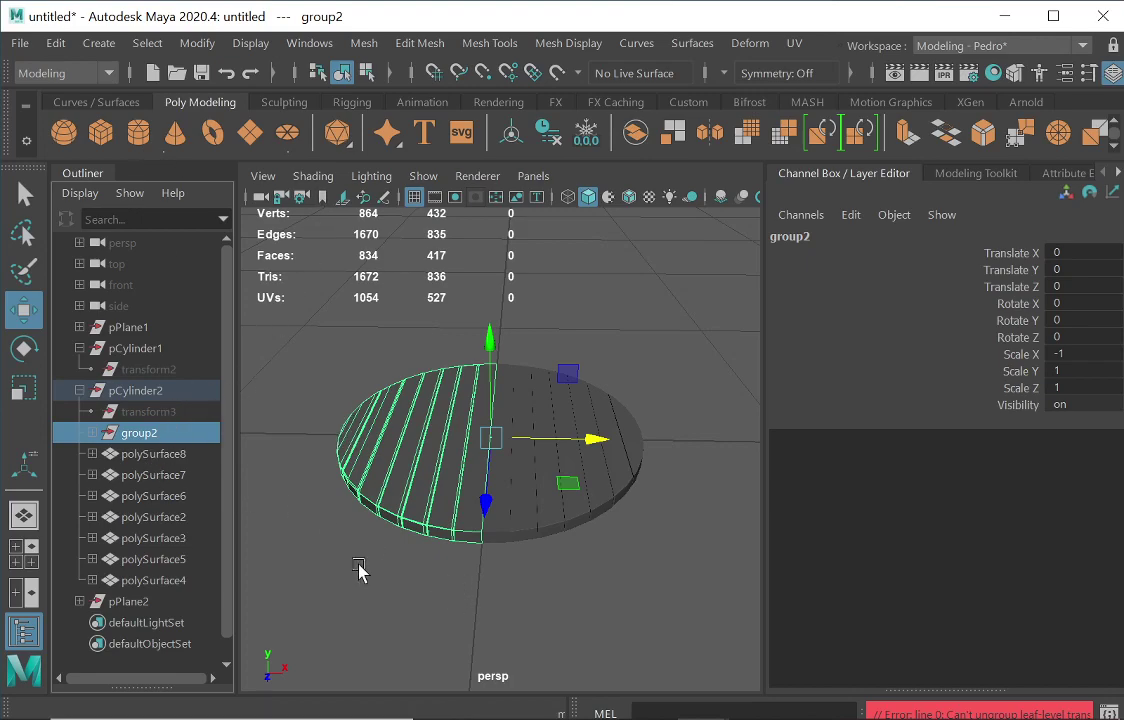
left_click(140, 454)
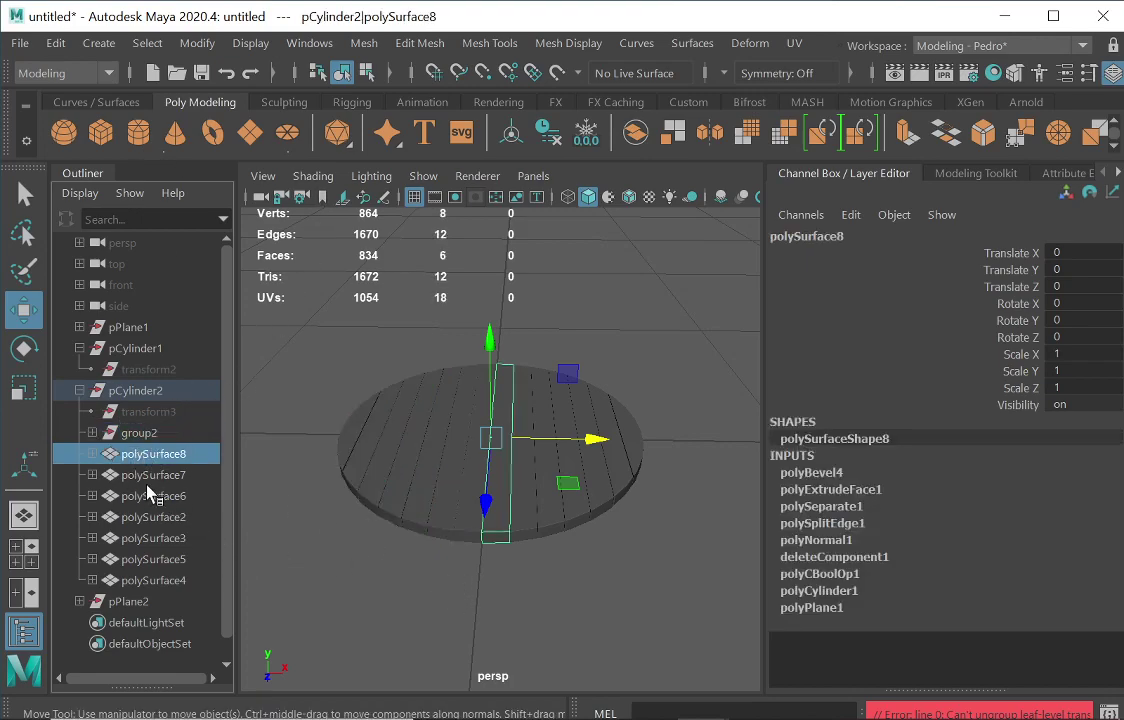
left_click(143, 475)
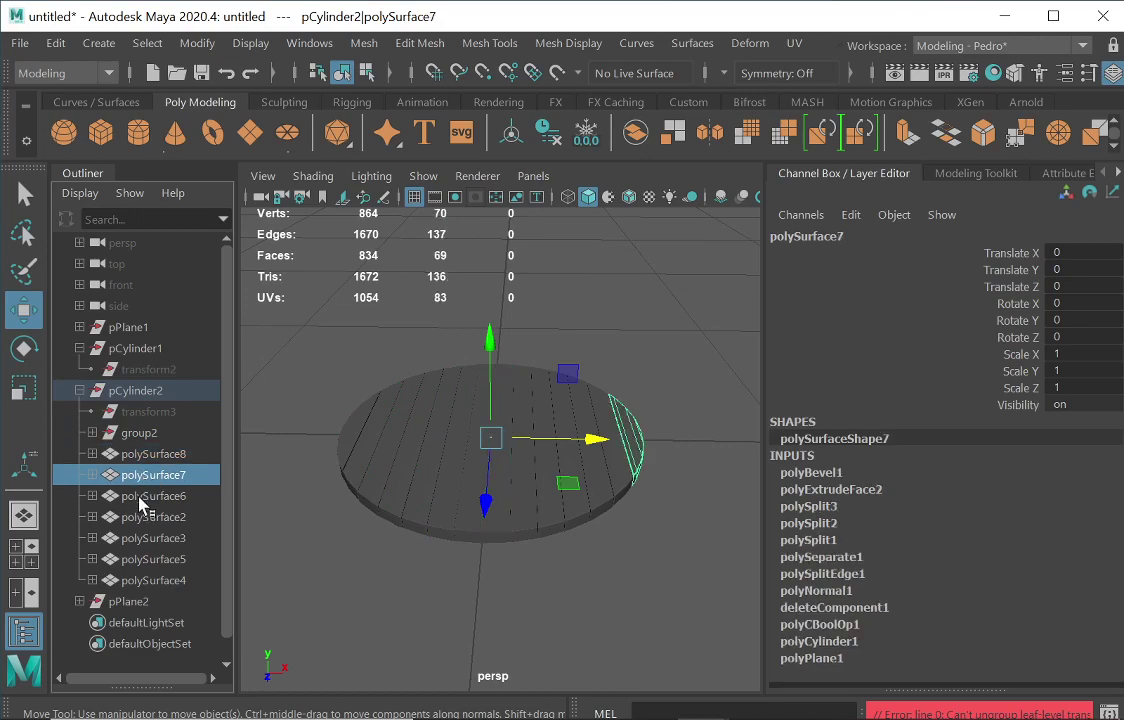
left_click(141, 497)
left_click(145, 517)
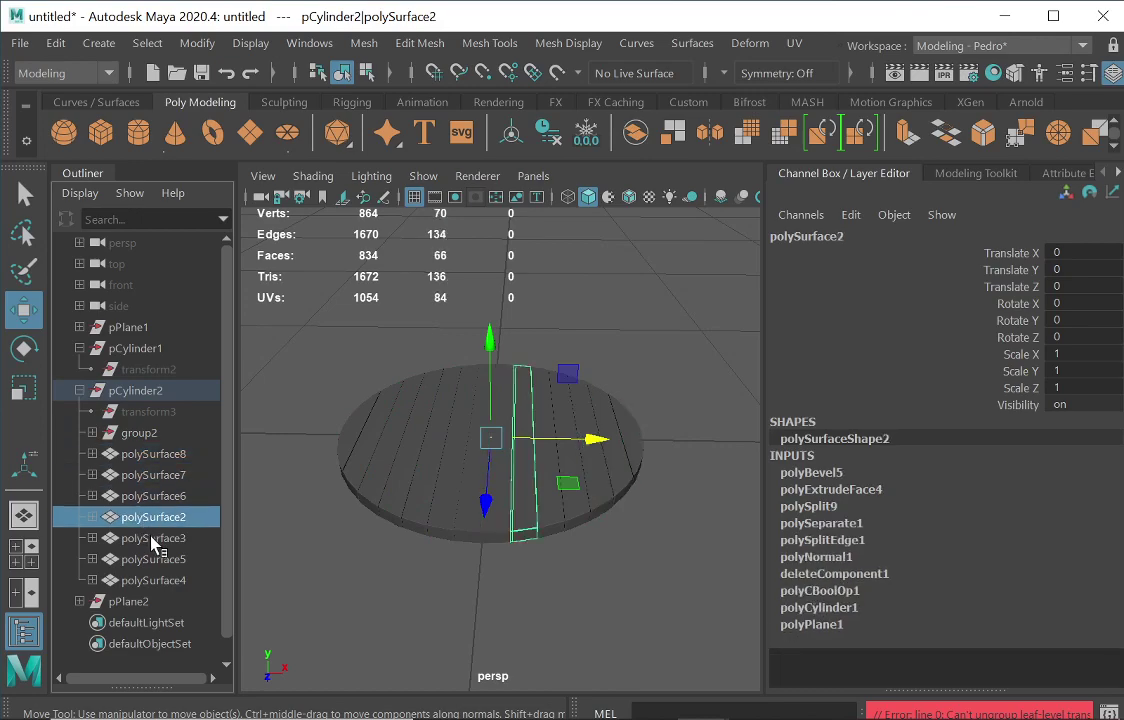
left_click(152, 538)
left_click(154, 560)
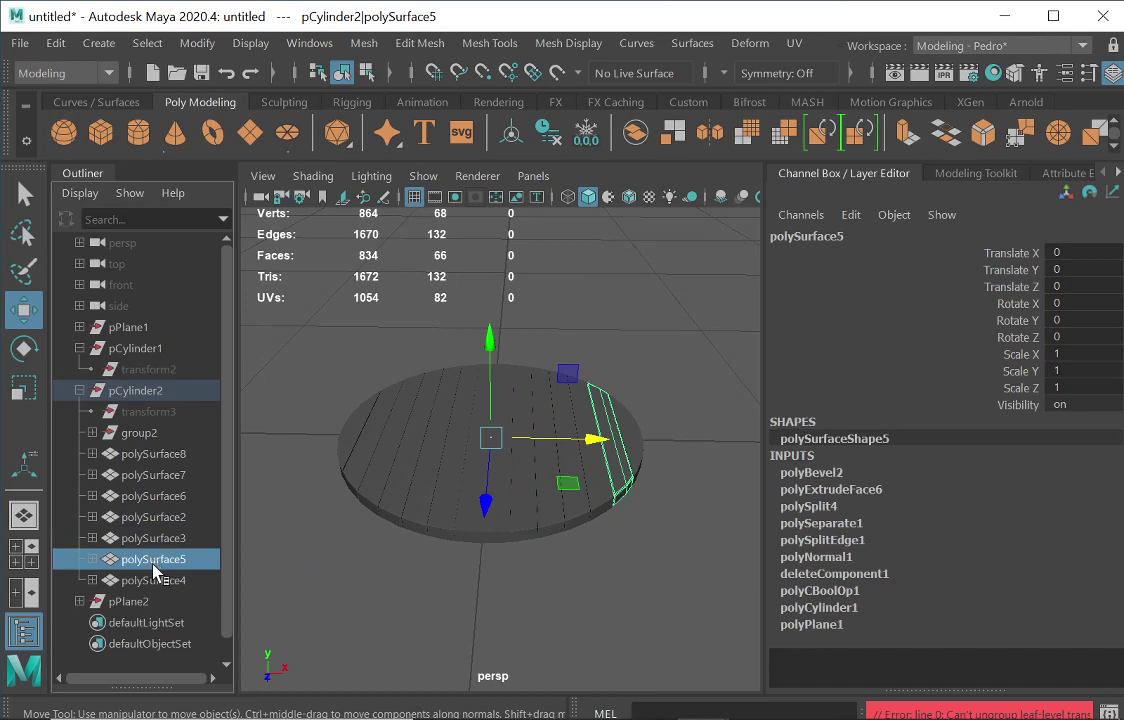
left_click(152, 580)
left_click(158, 455)
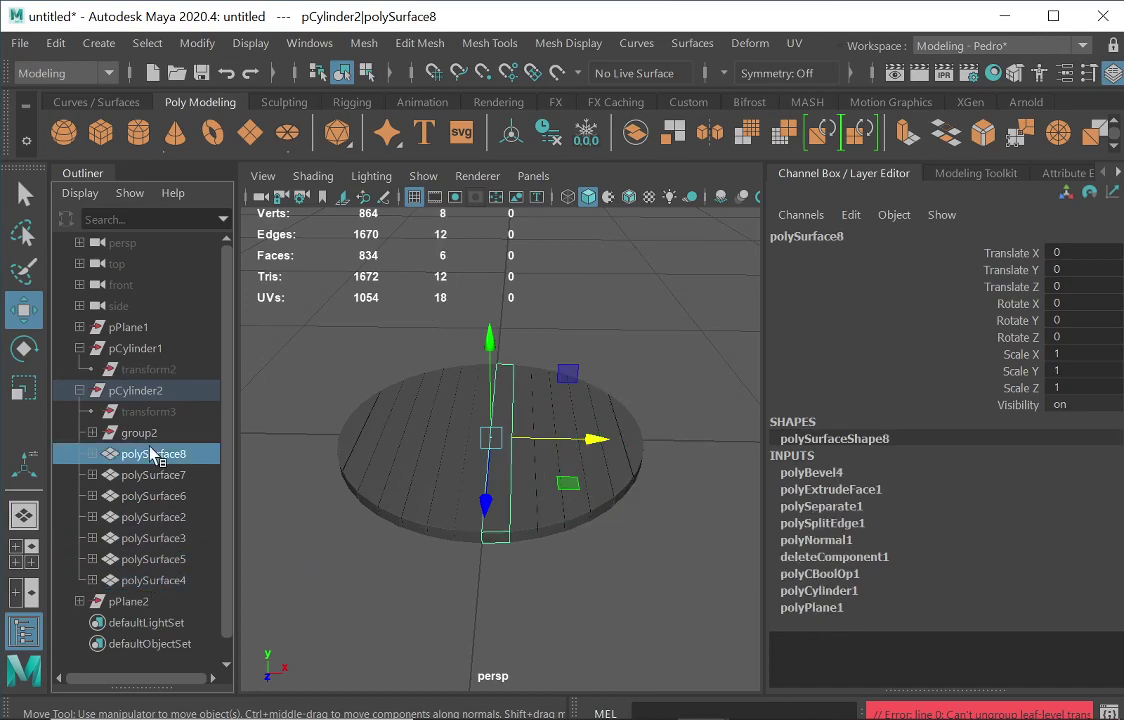
Ungroup group2 so its planks sit directly under pCylinder2, and check the resulting plank list in the Outliner.
left_click(138, 434)
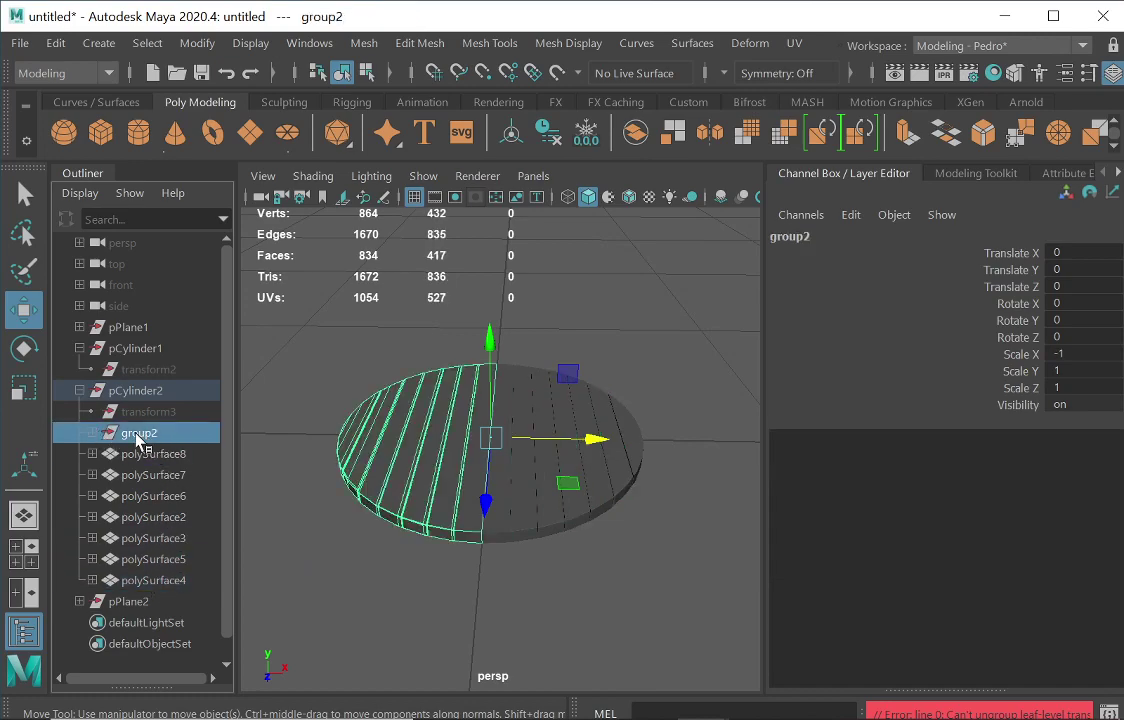
left_click(55, 43)
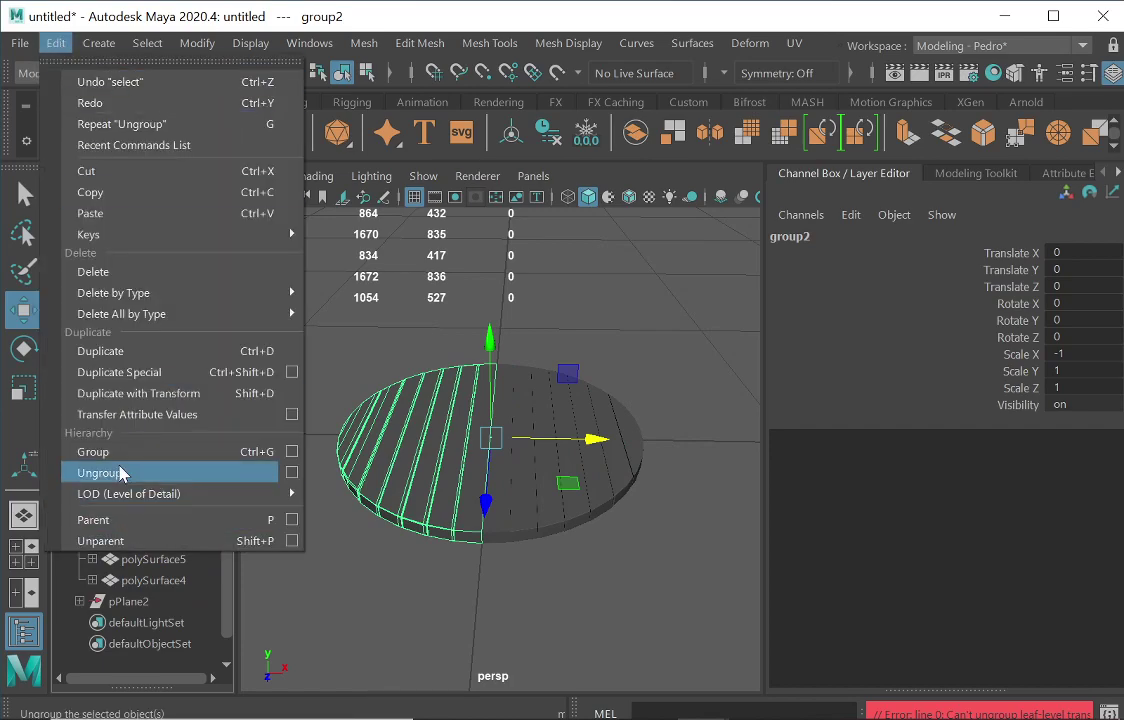
left_click(117, 473)
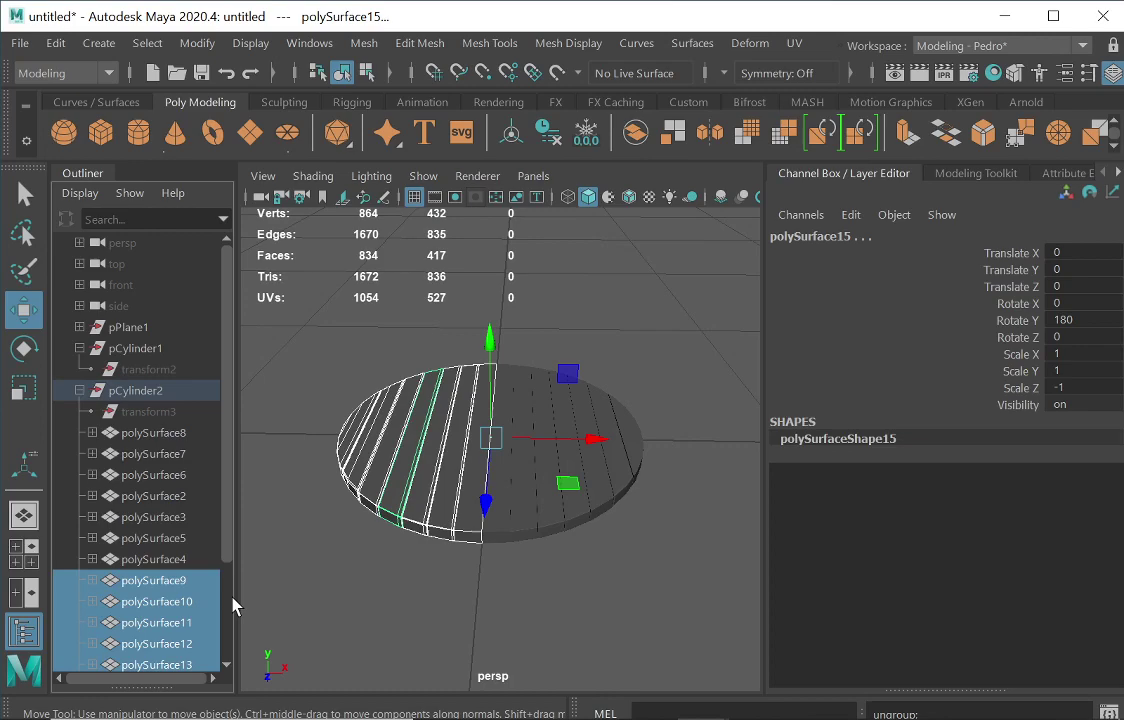
left_click_drag(228, 548, 238, 595)
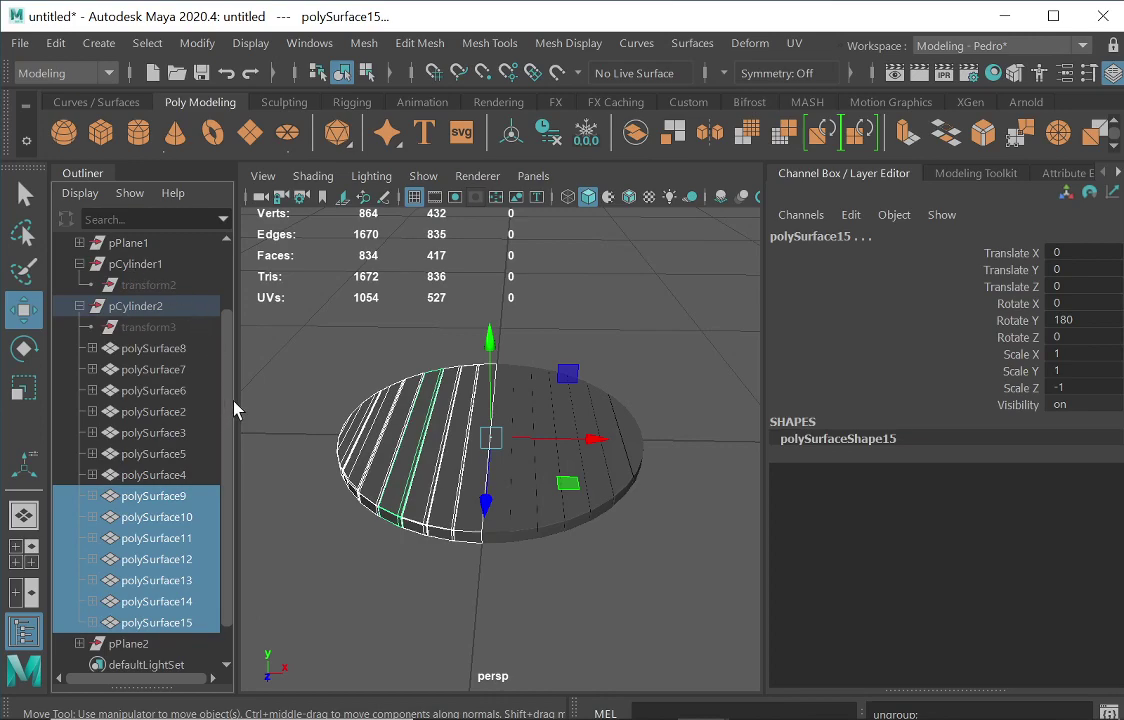
left_click_drag(233, 400, 227, 334)
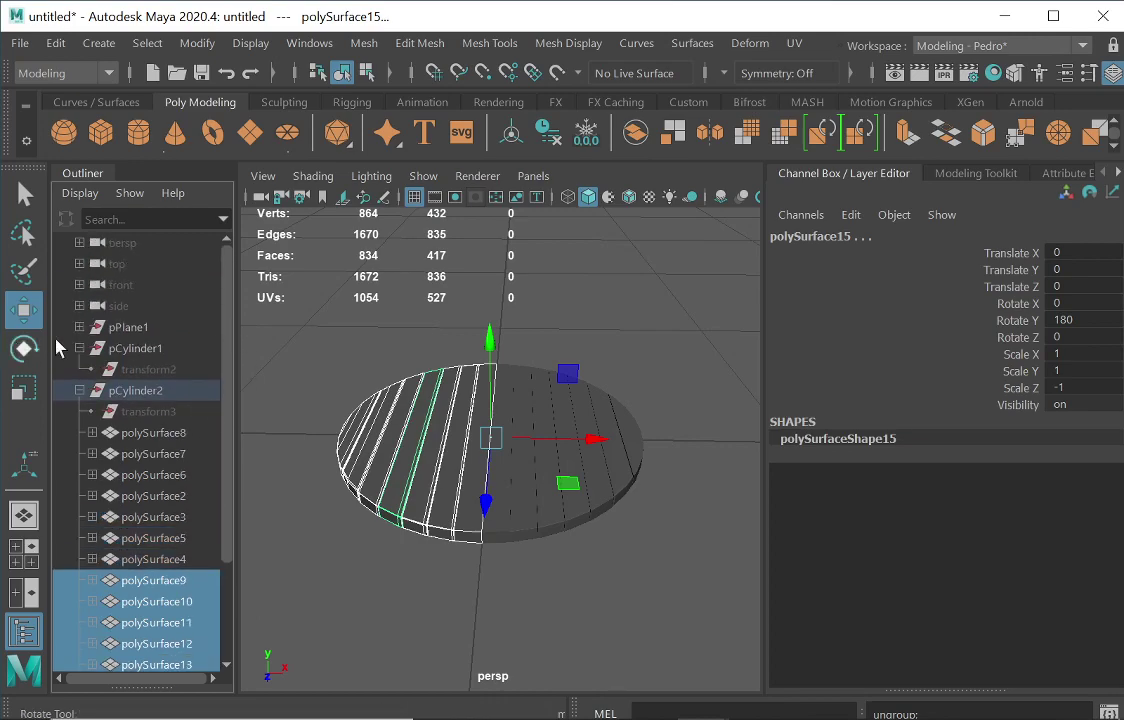
Delete the leftover pPlane1 and pCylinder1 nodes from the scene.
left_click(133, 330)
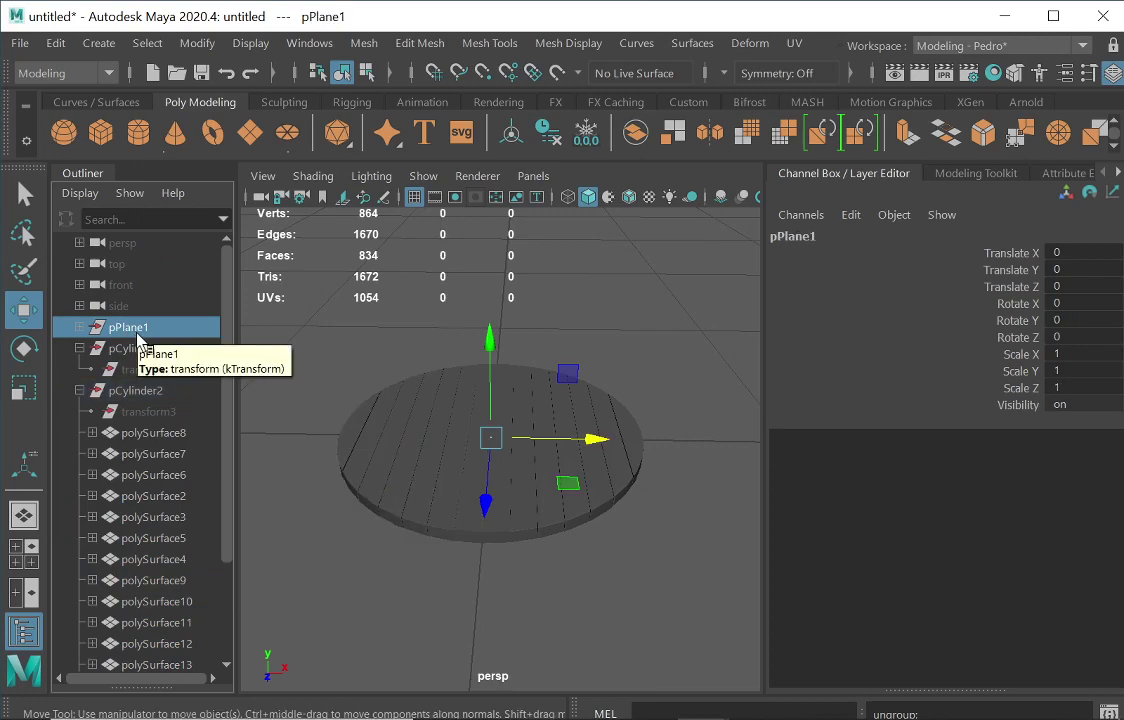
key("Delete")
left_click(137, 334)
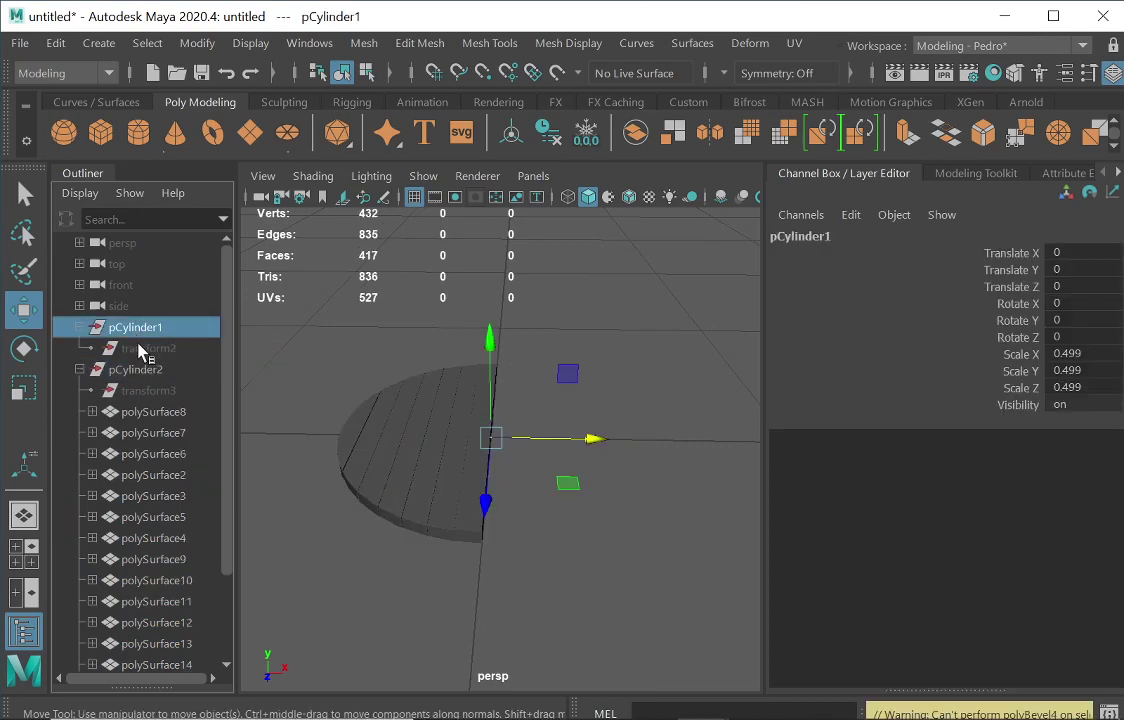
key("Delete")
Check polySurface8 against its parent pCylinder2 and delete the construction history of pCylinder2.
left_click(135, 330)
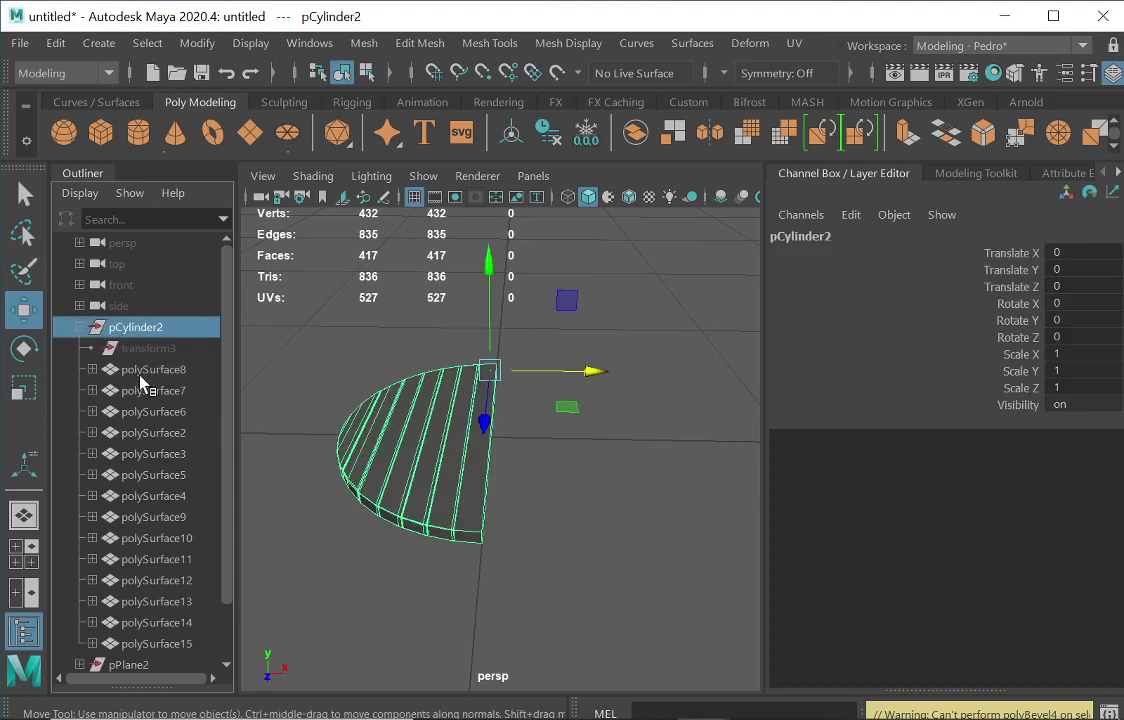
left_click(145, 372)
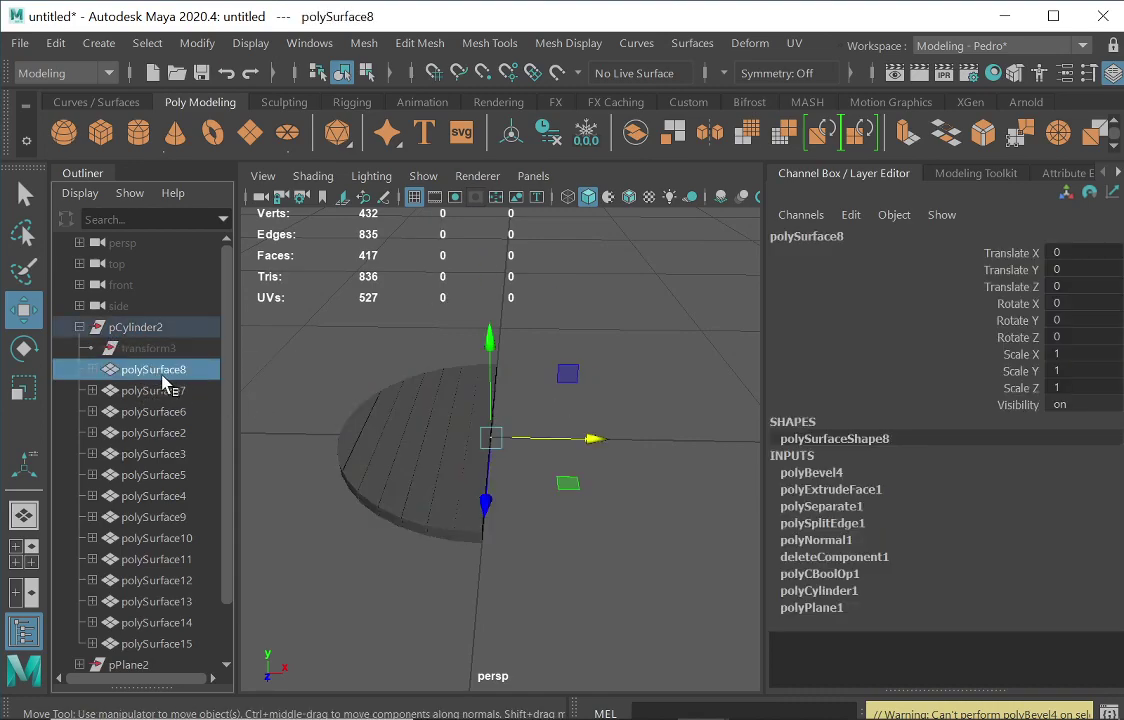
left_click(137, 331)
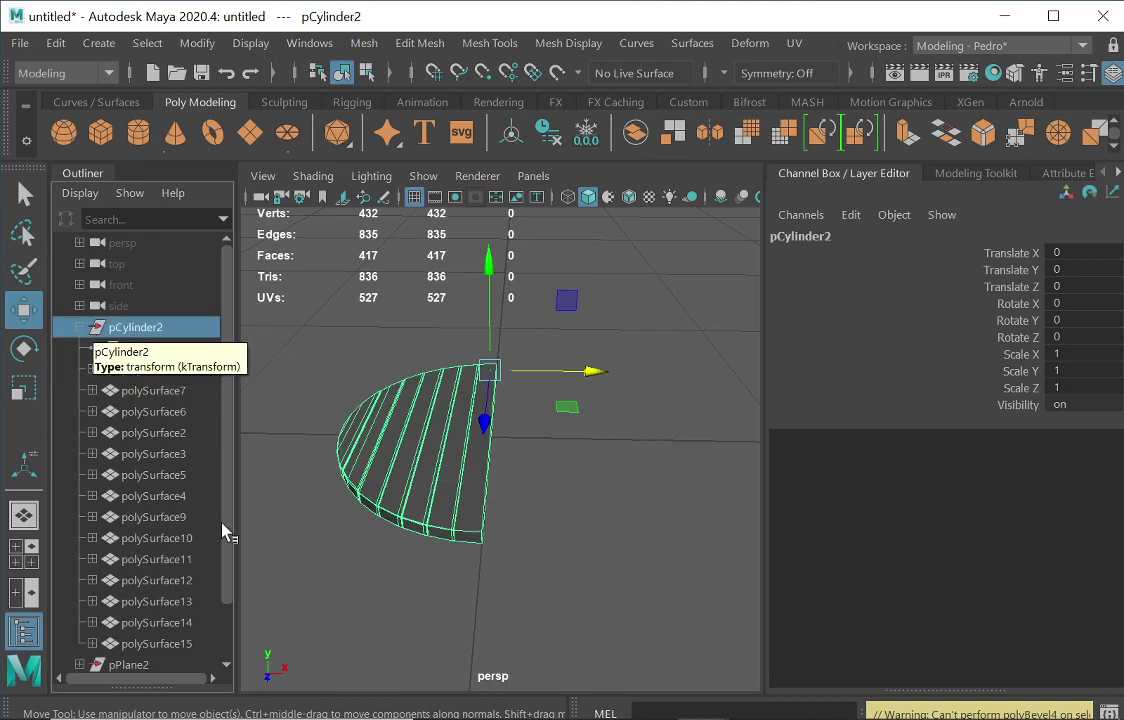
left_click(148, 369)
left_click(134, 334)
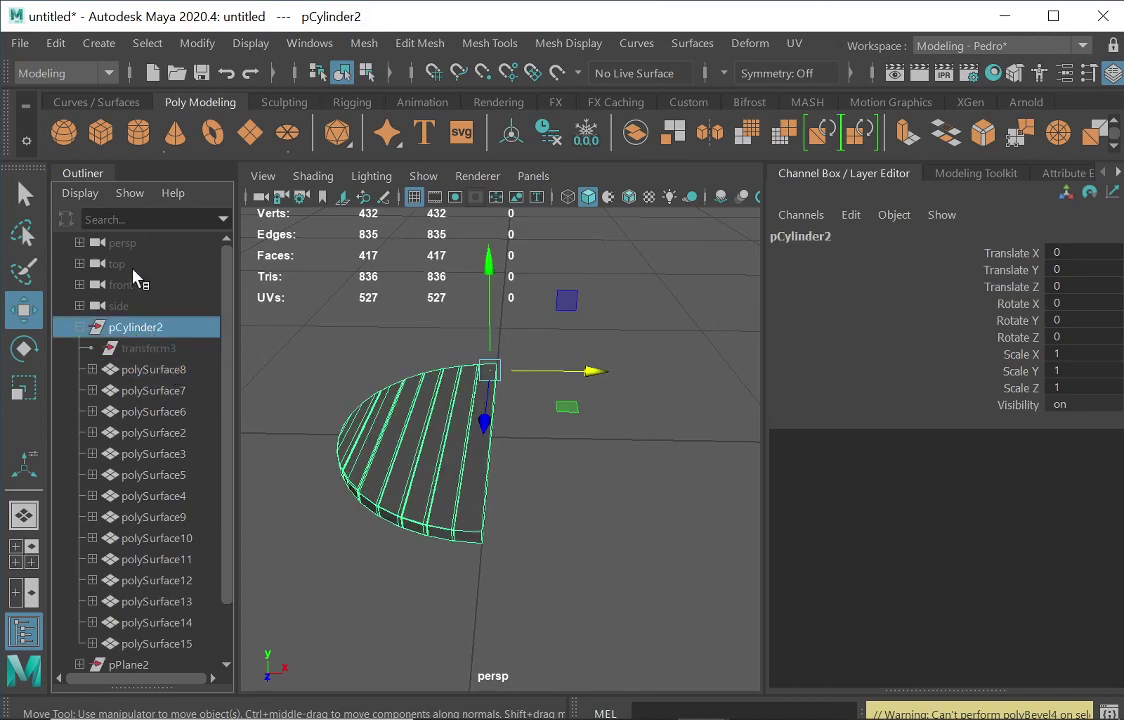
left_click(56, 43)
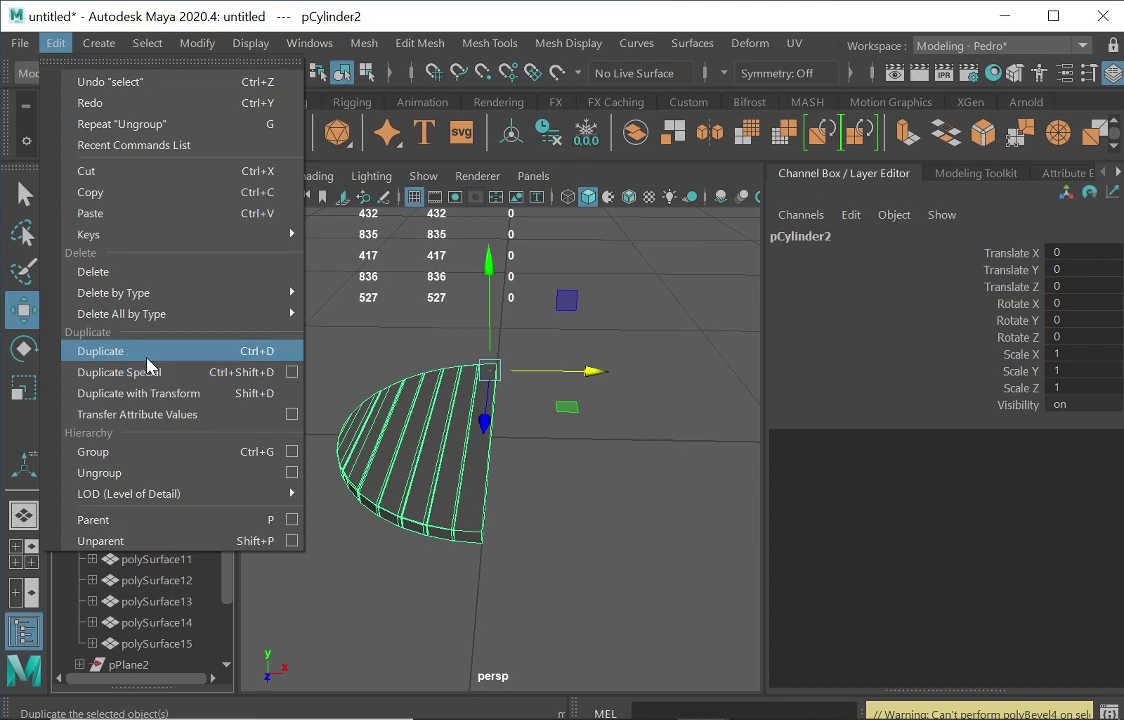
mouse_move(155, 293)
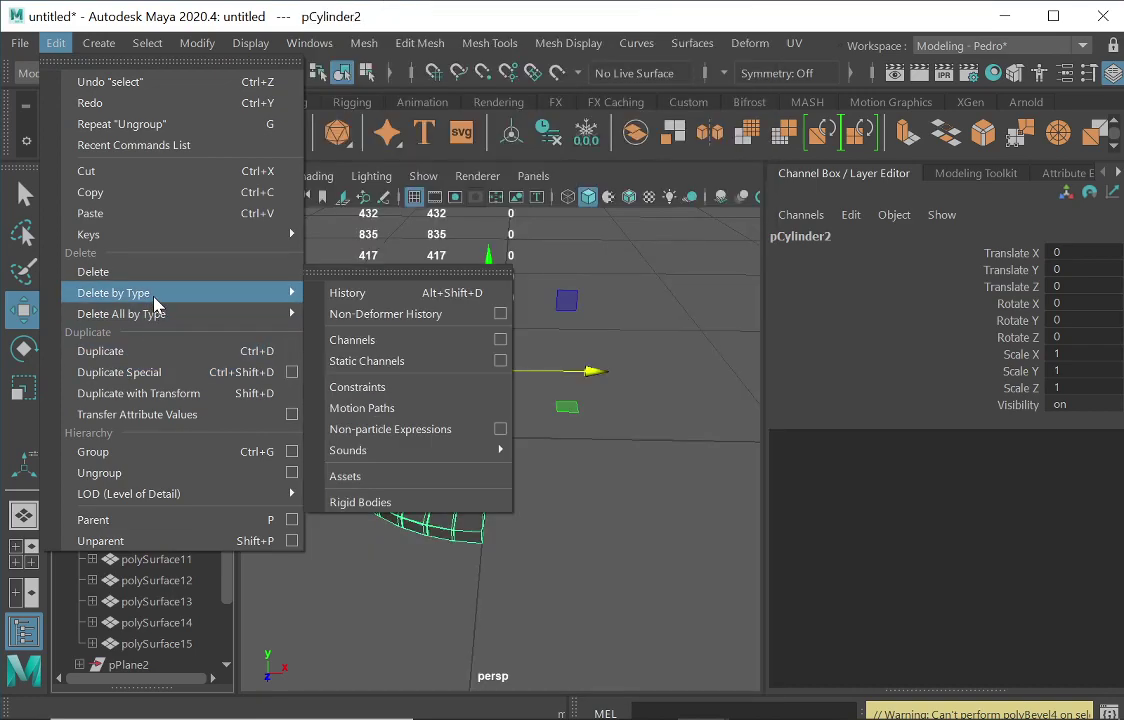
left_click(347, 294)
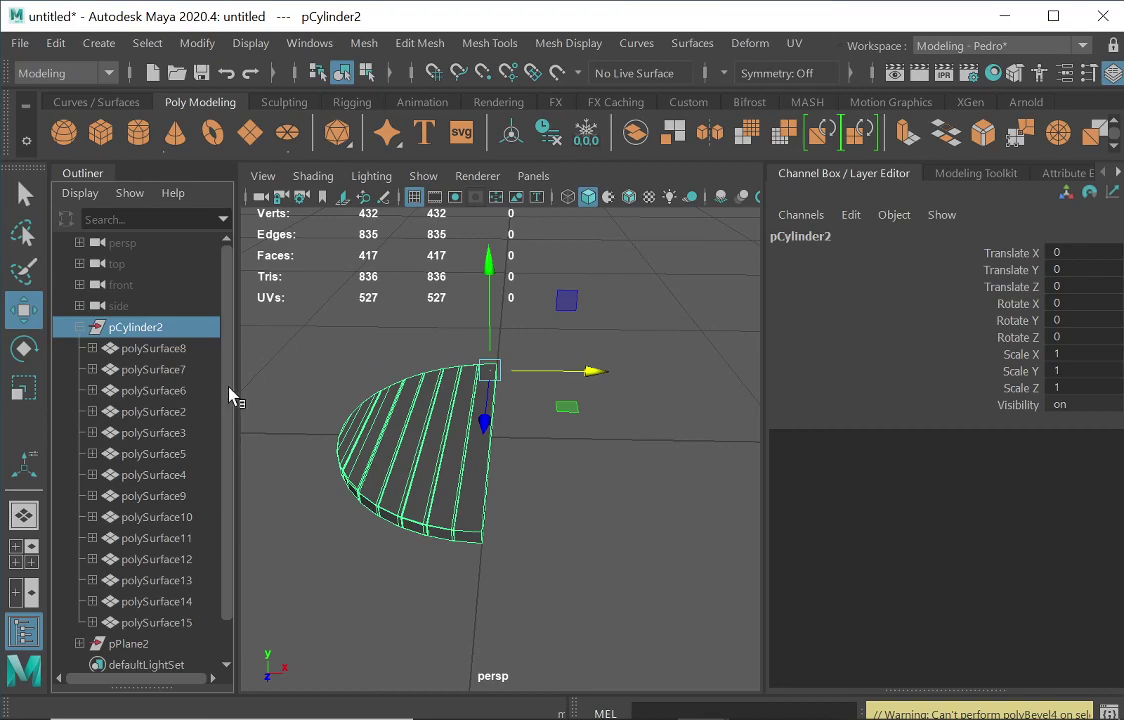
Undo the history deletion on pCylinder2 and the removal of pCylinder1 and pPlane1.
key("ctrl+z")
key("ctrl+z")
key("ctrl+z")
key("ctrl+z")
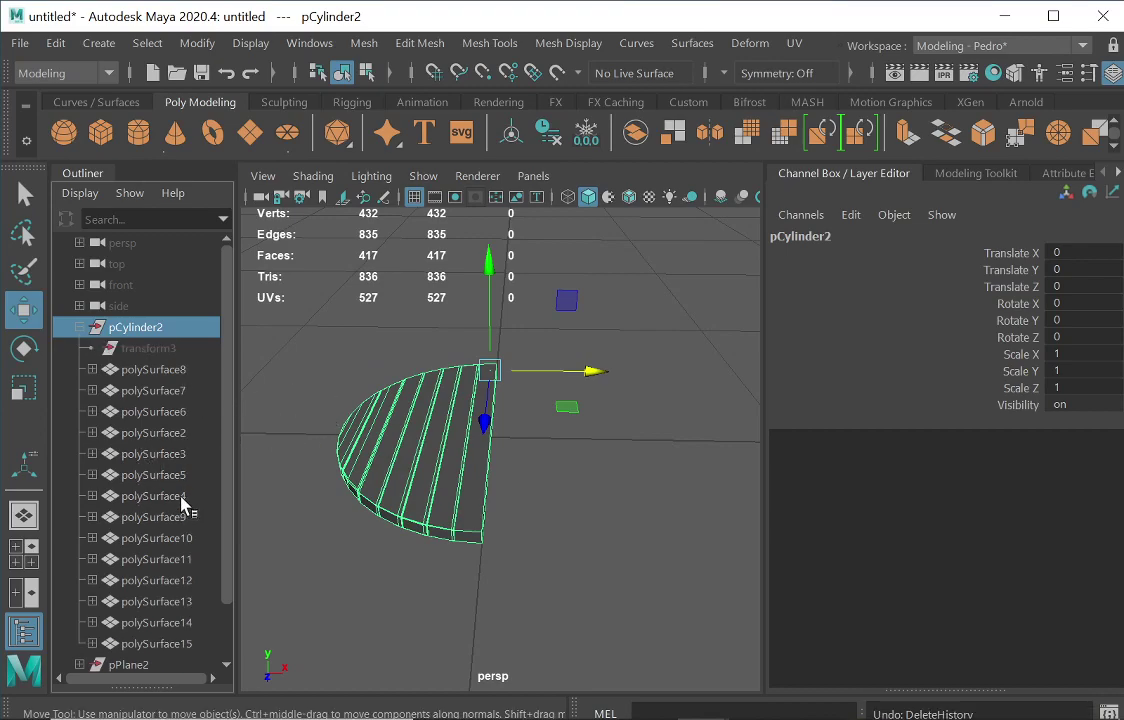
key("ctrl+z")
key("ctrl+z")
key("ctrl+z")
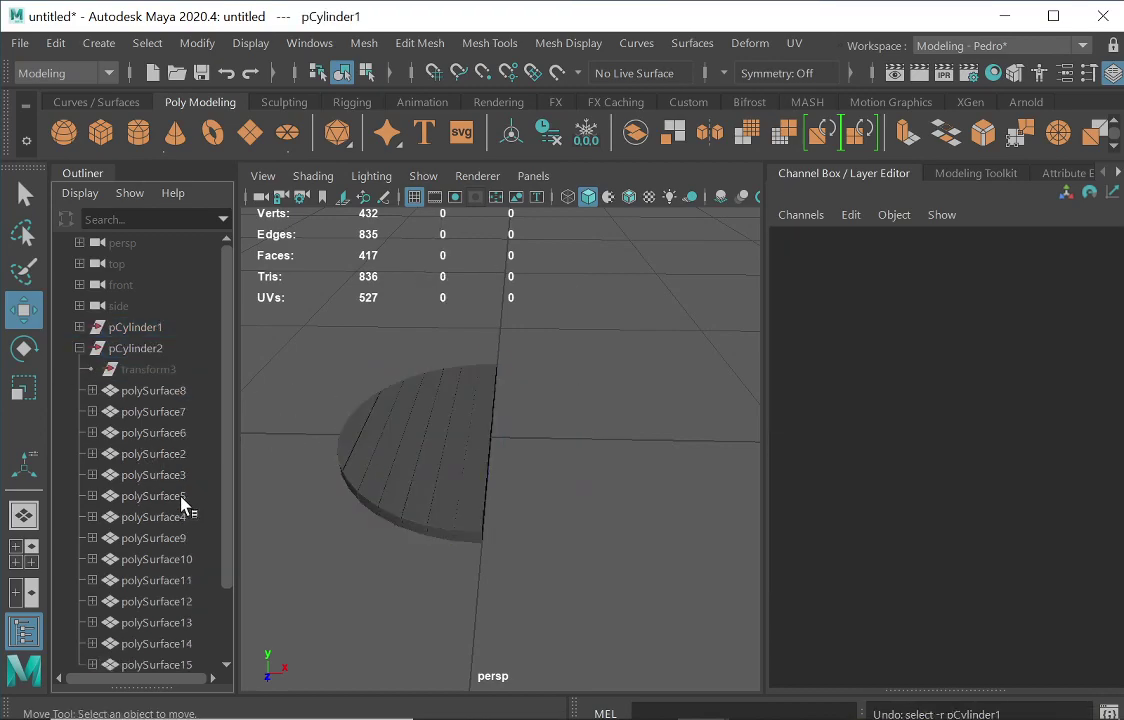
Delete the construction history of all the disc's planks and clear the selection.
left_click_drag(284, 346, 676, 550)
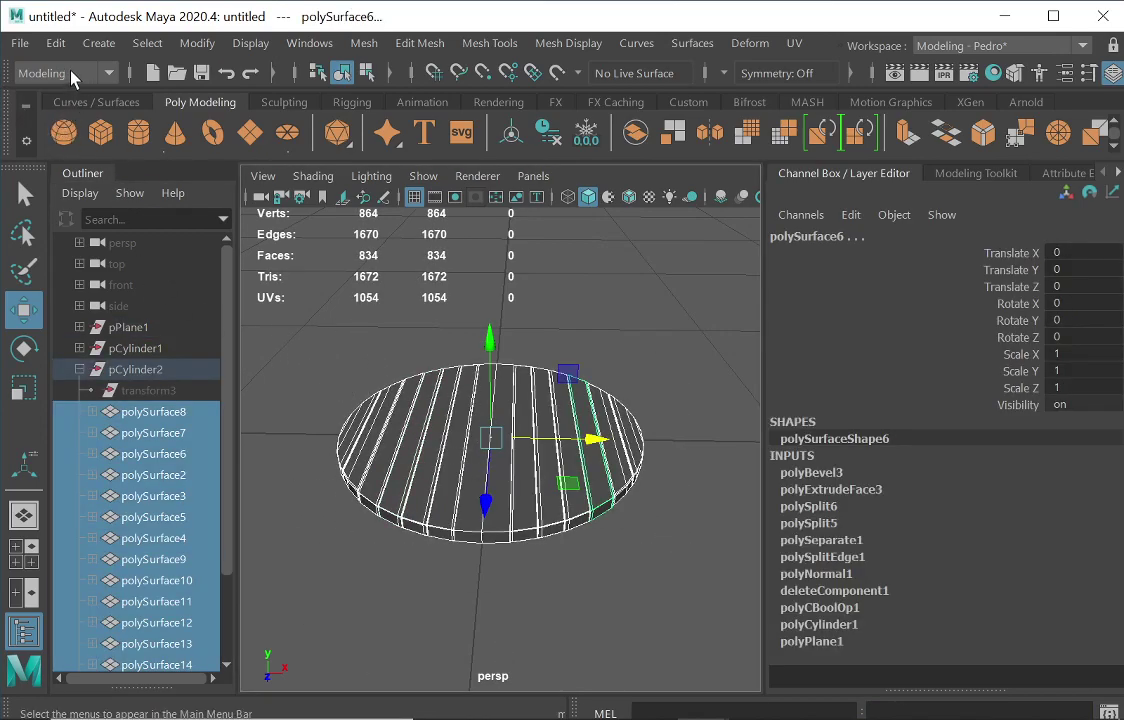
left_click(55, 43)
mouse_move(157, 298)
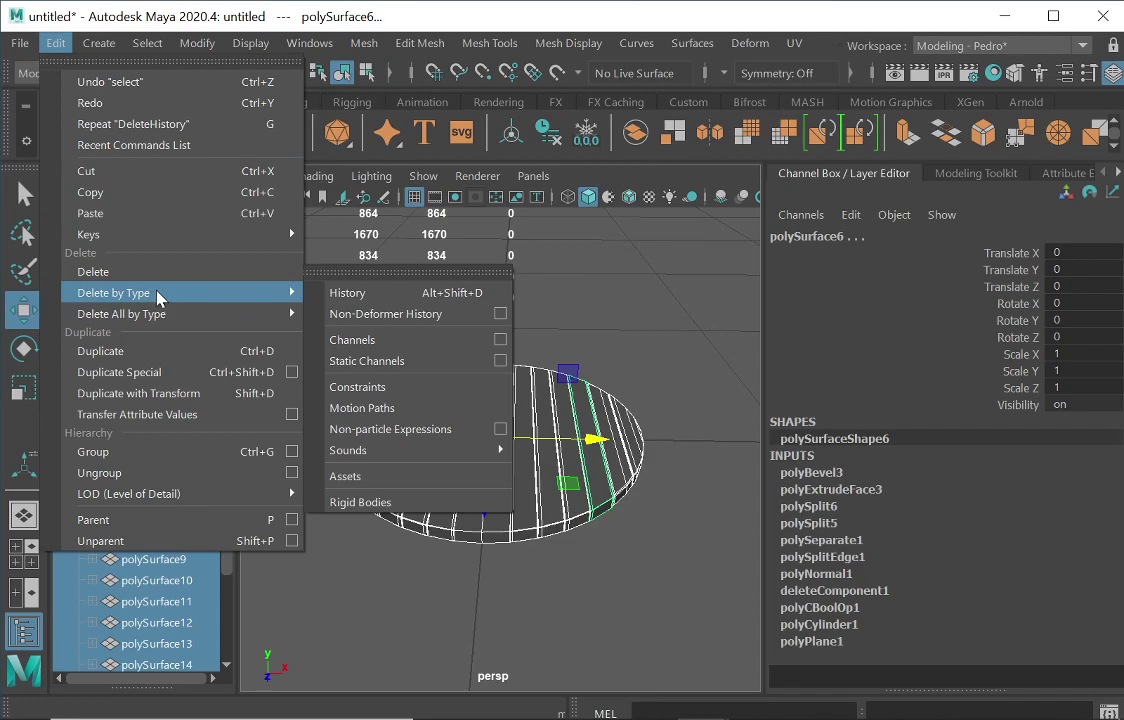
left_click(340, 293)
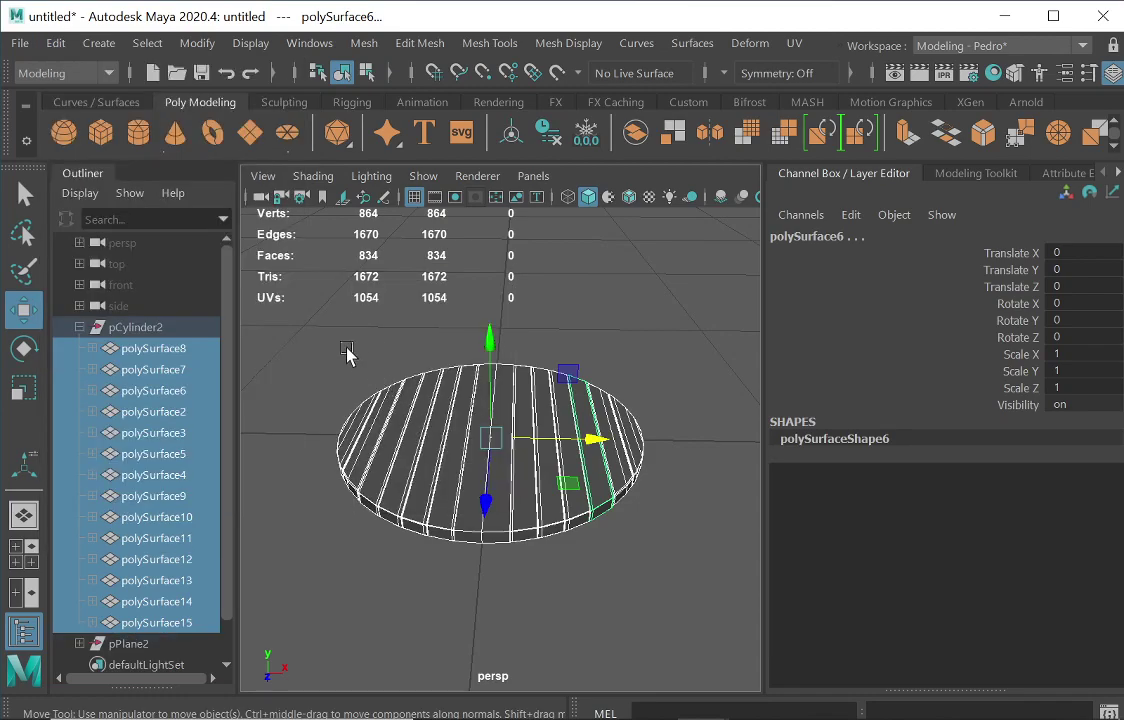
left_click(248, 419)
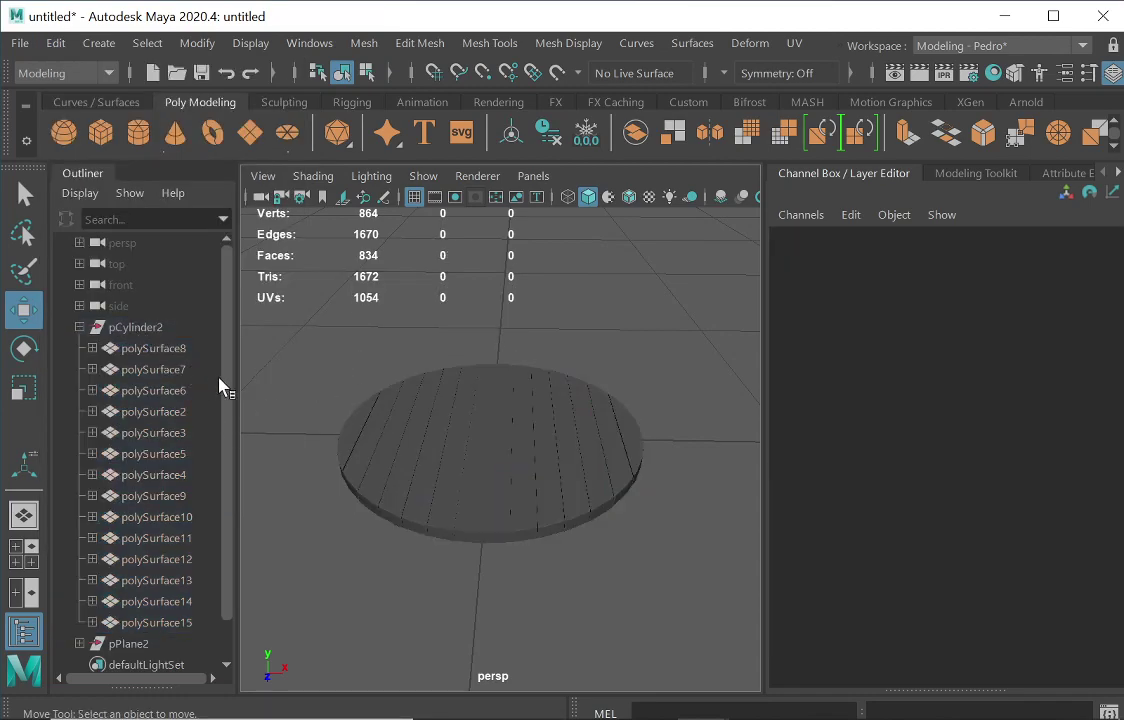
Select all the planks of the disc and combine them into a single mesh.
scroll(231, 392, "down", 2)
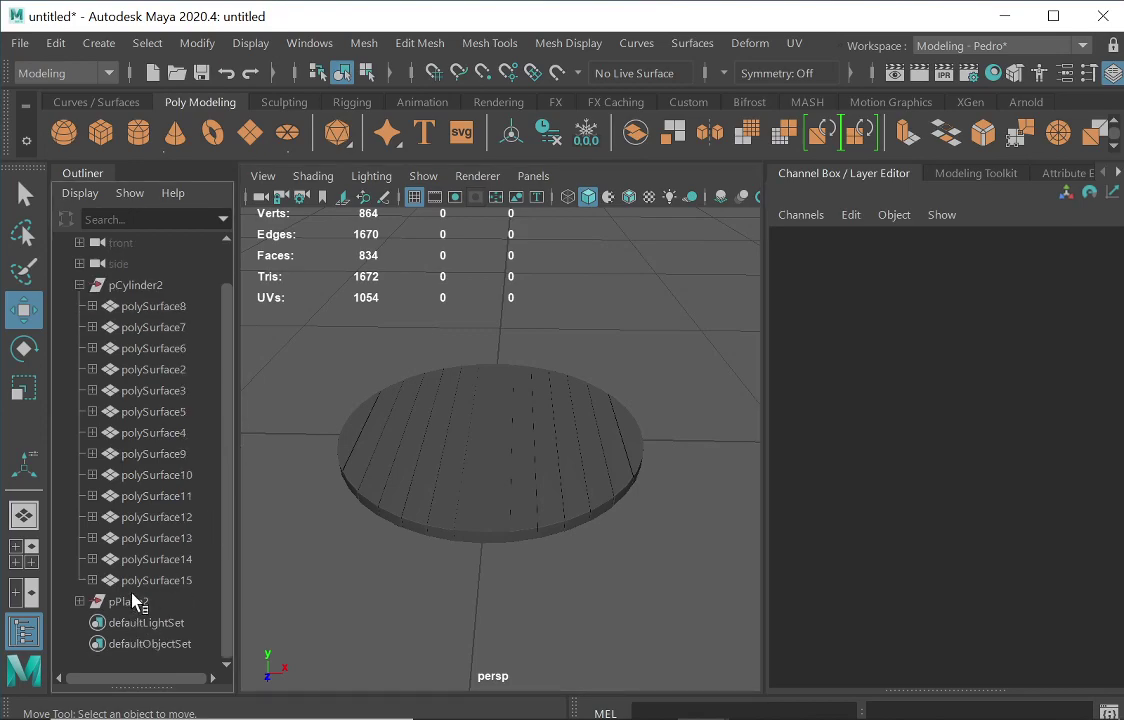
left_click(130, 601)
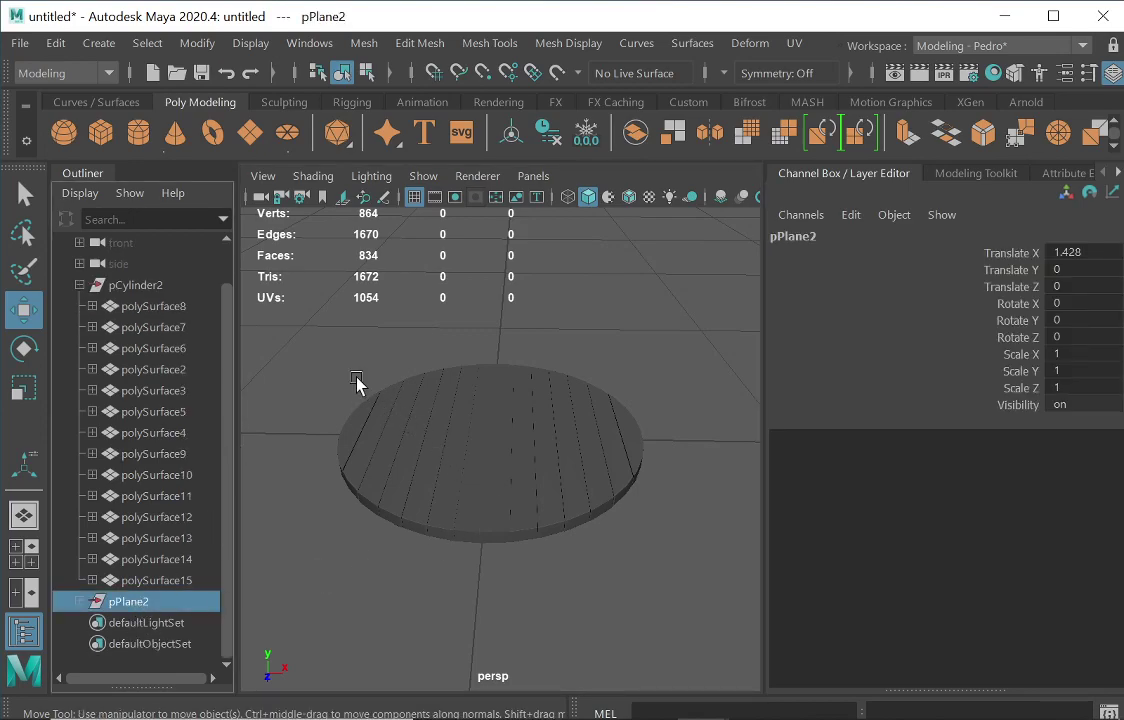
left_click(147, 310)
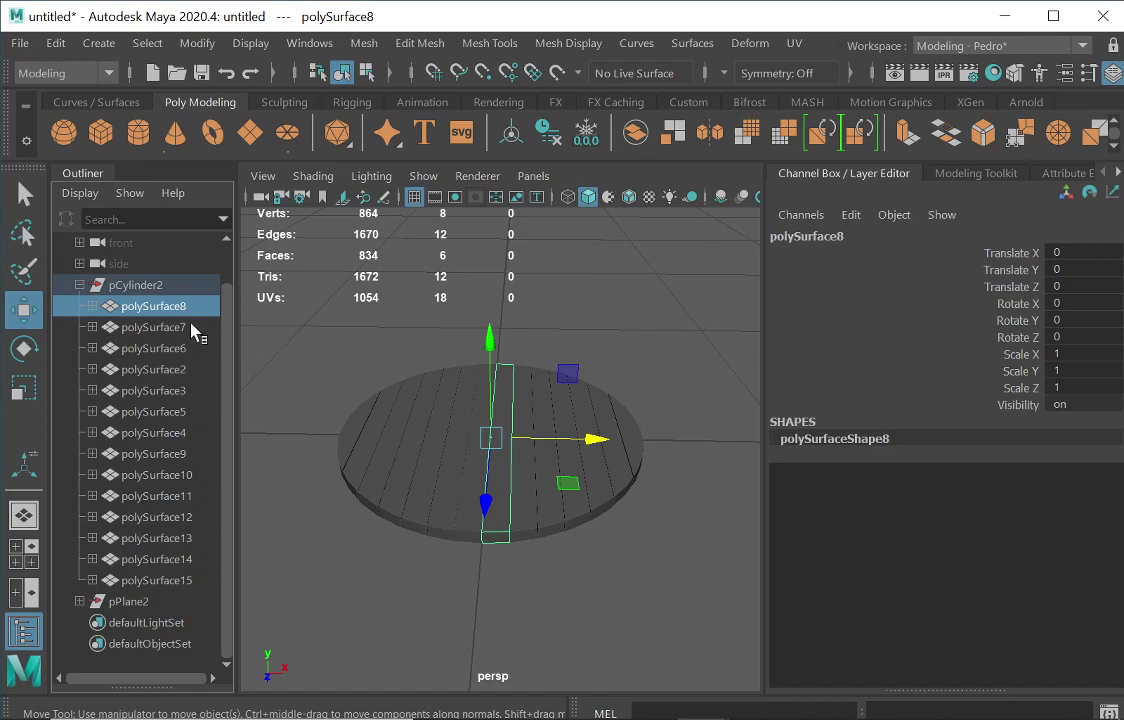
left_click(140, 327, "shift")
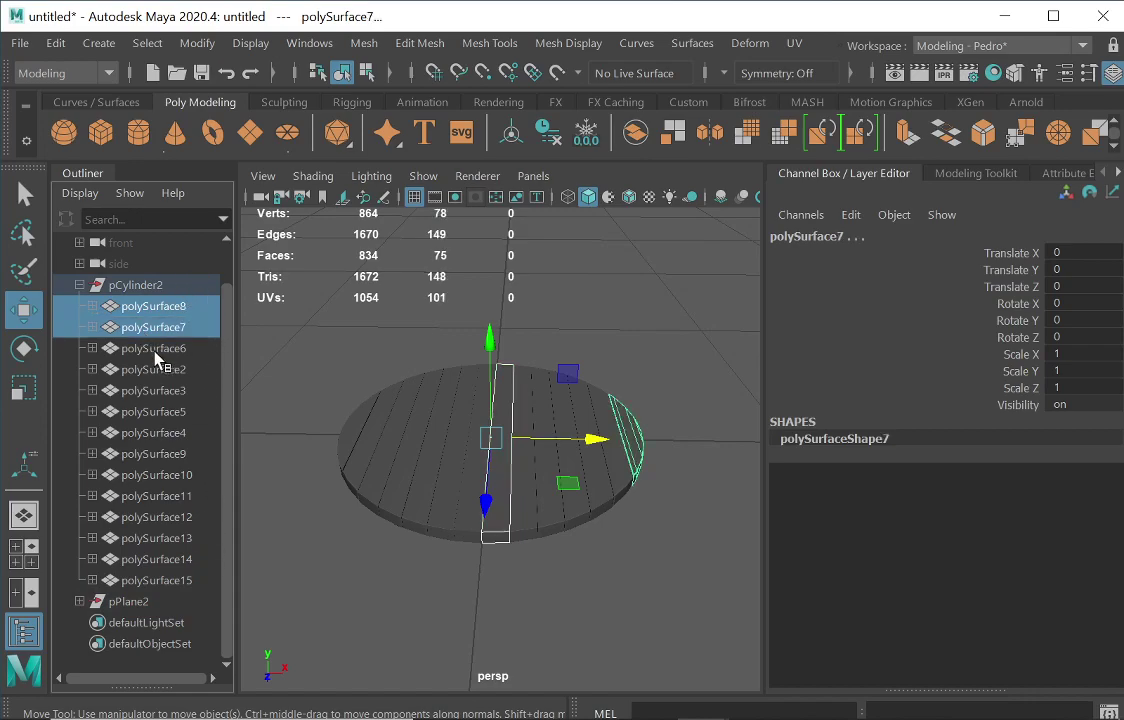
left_click(145, 348, "shift")
left_click(344, 376)
left_click_drag(258, 334, 710, 515)
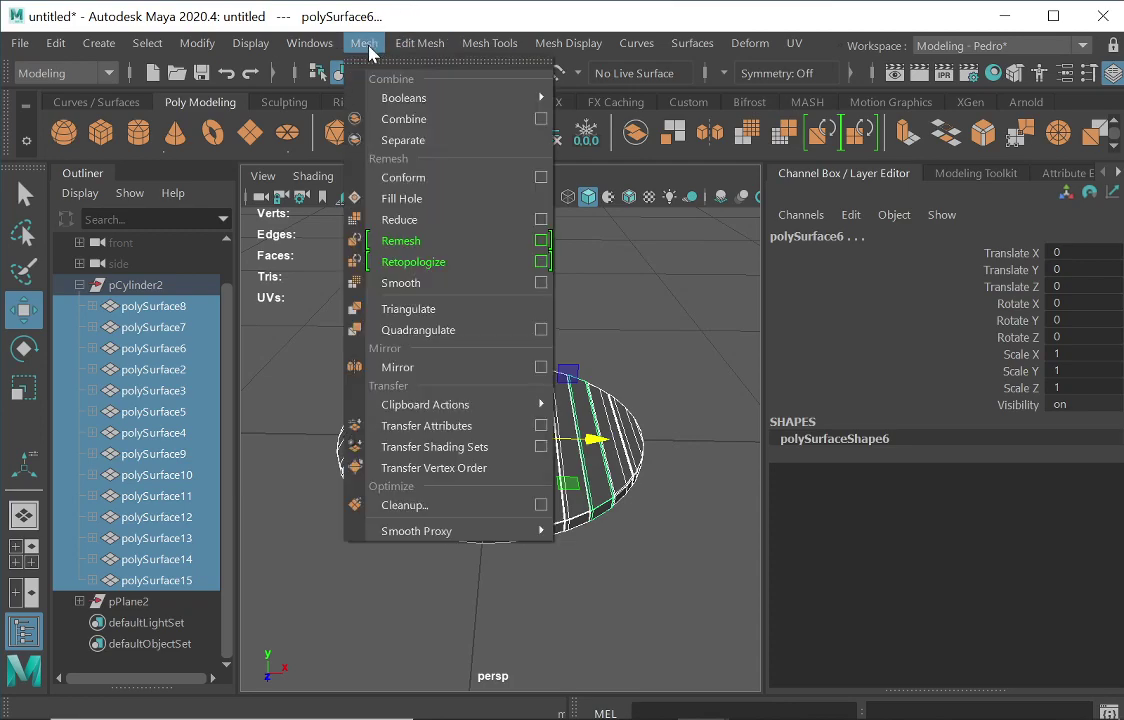
left_click(446, 124)
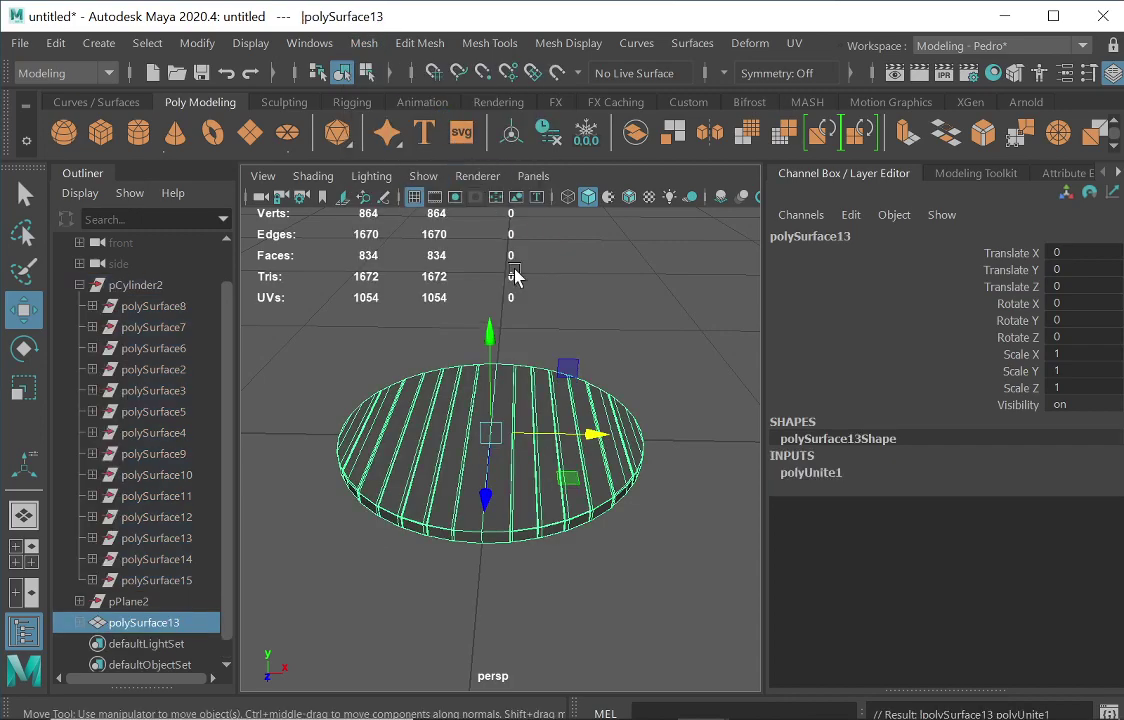
Rename the combined mesh polySurface13 as puerta_maderos.
double_click(131, 622)
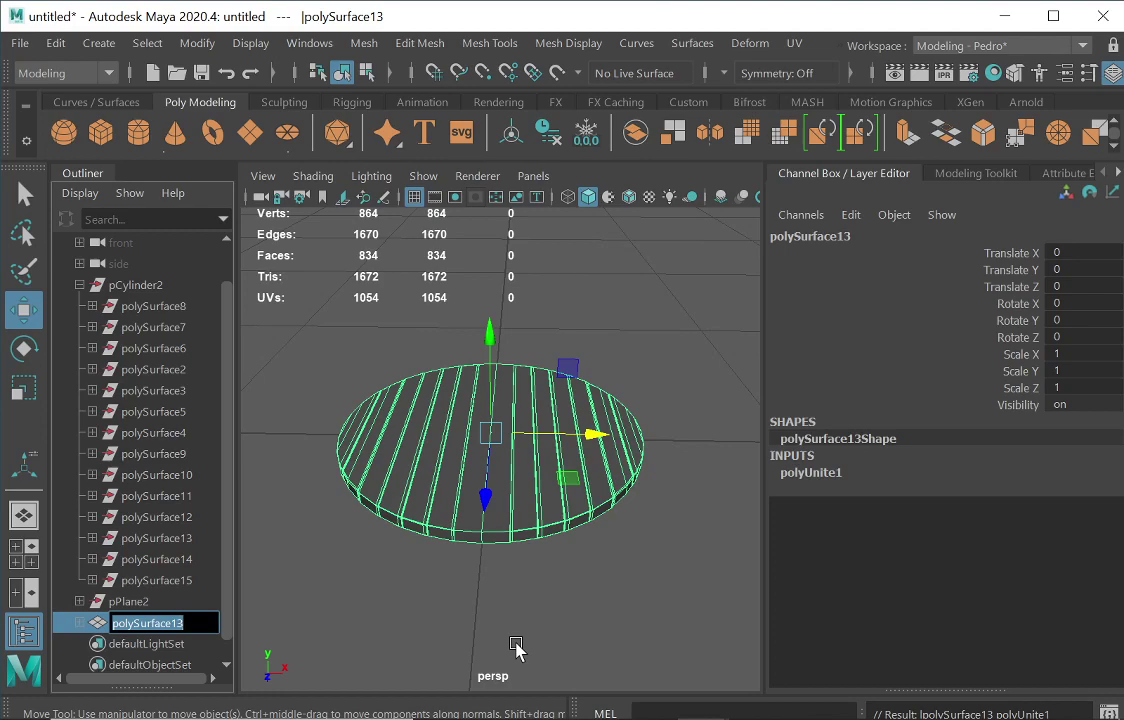
type("puerta_maderos")
key("Return")
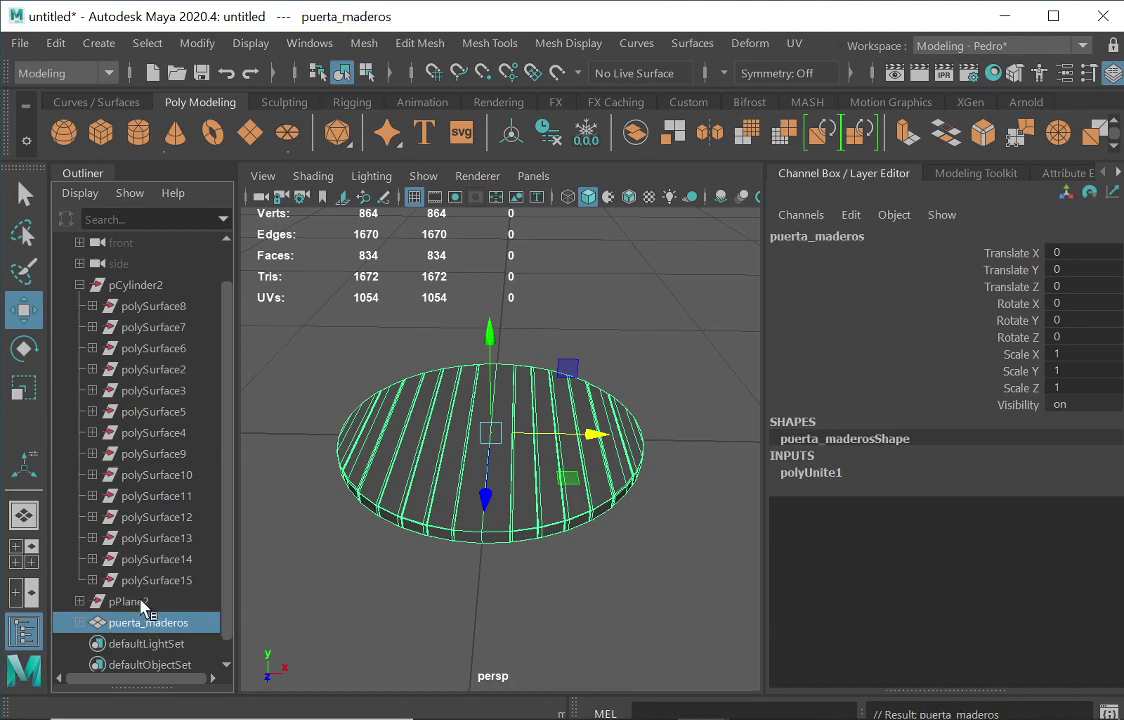
Hide the shape nodes in the Outliner.
left_click(81, 621)
left_click(78, 192)
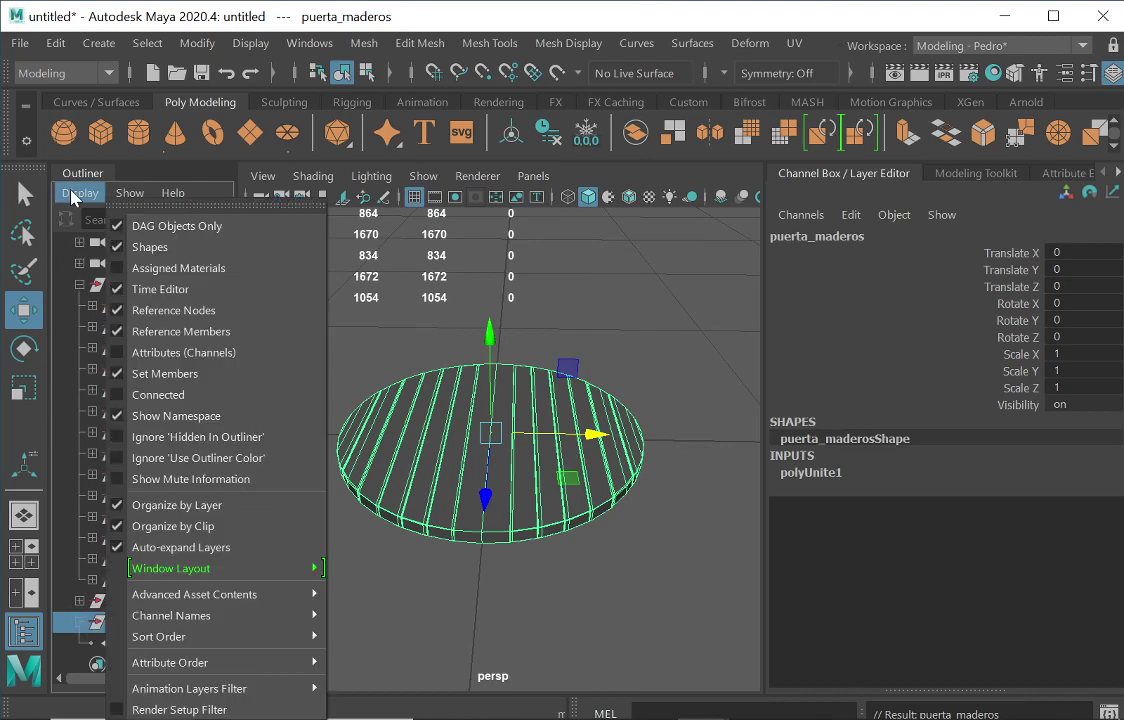
left_click(121, 249)
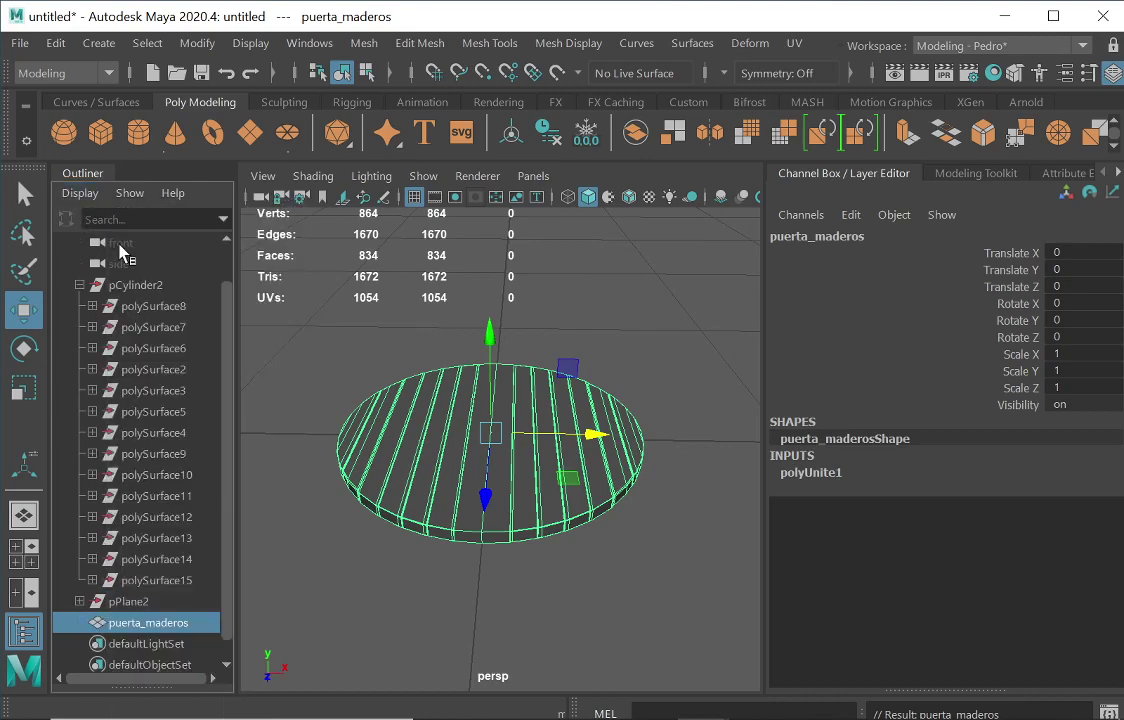
Delete the leftover pPlane2 and the pCylinder2 group together with all its polySurface nodes.
left_click_drag(138, 628, 75, 583)
left_click(146, 603)
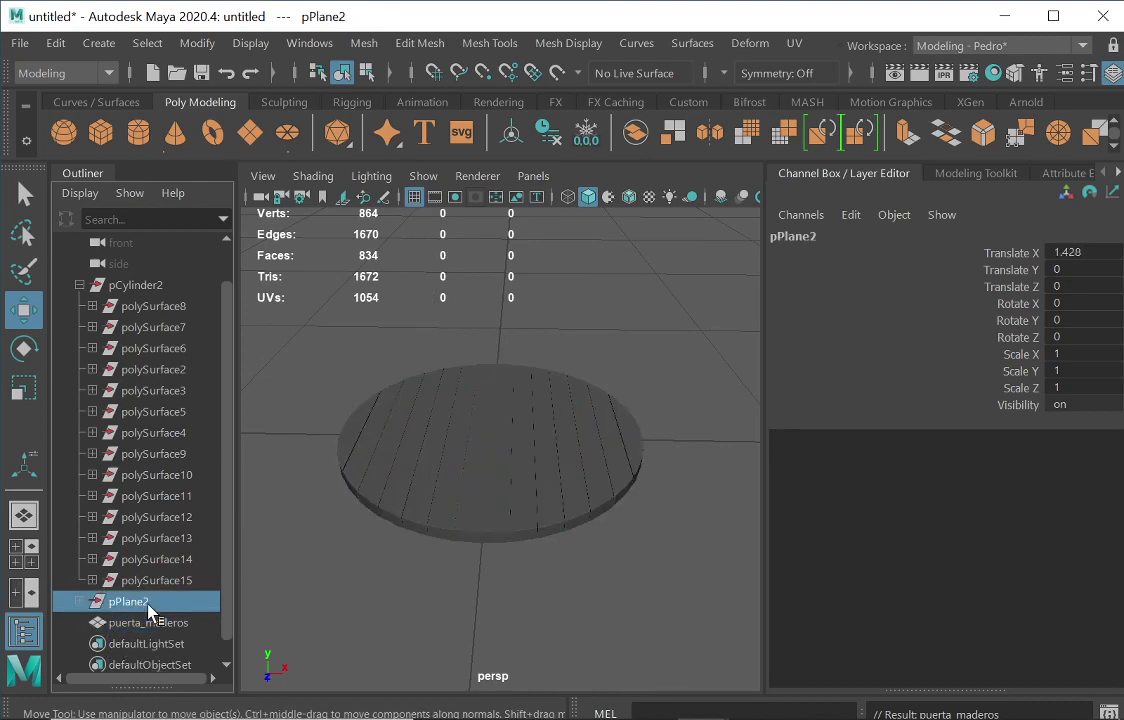
key("Delete")
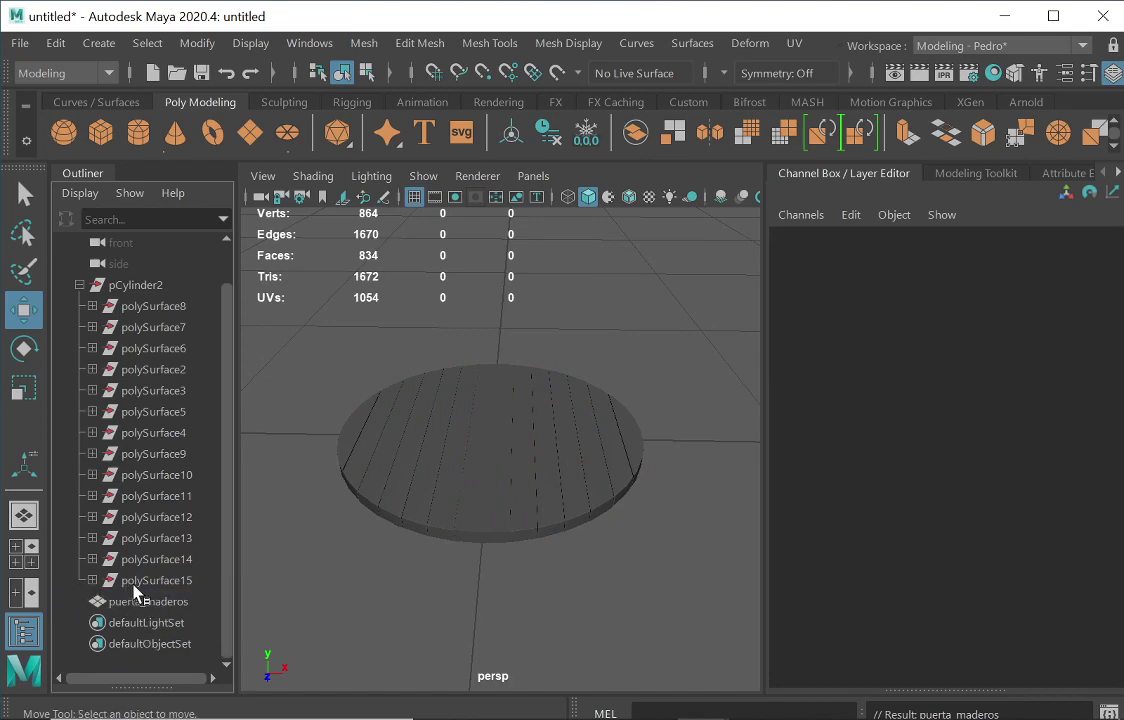
left_click(128, 584)
left_click(138, 288, "shift")
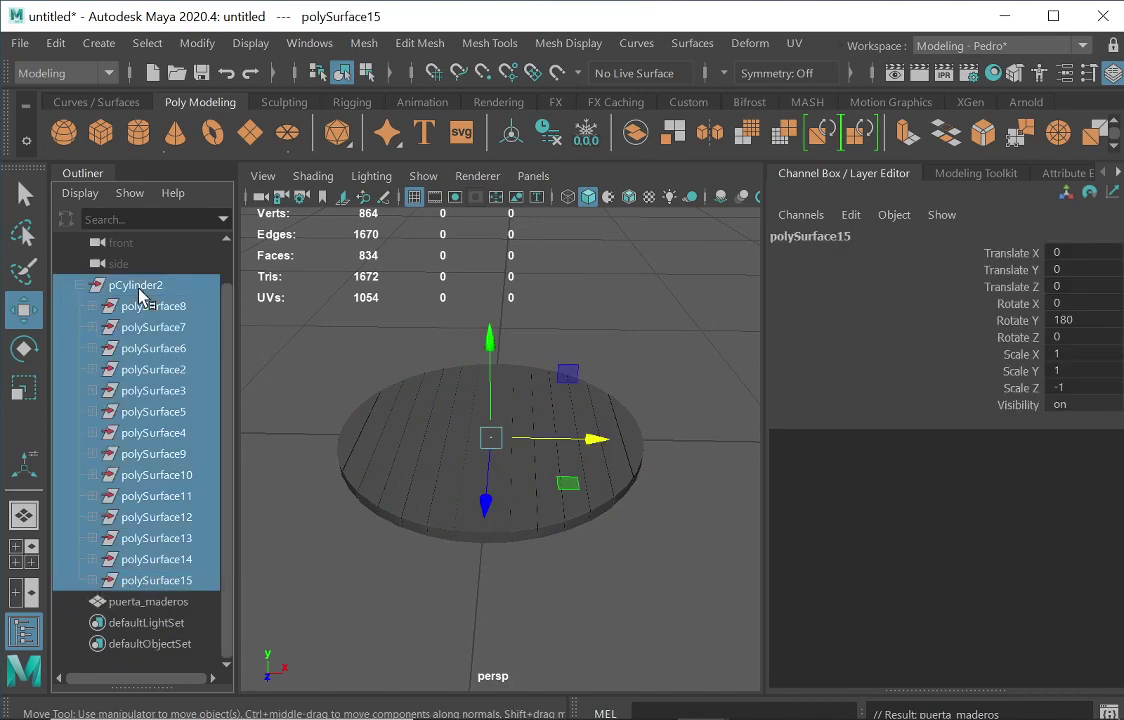
key("Delete")
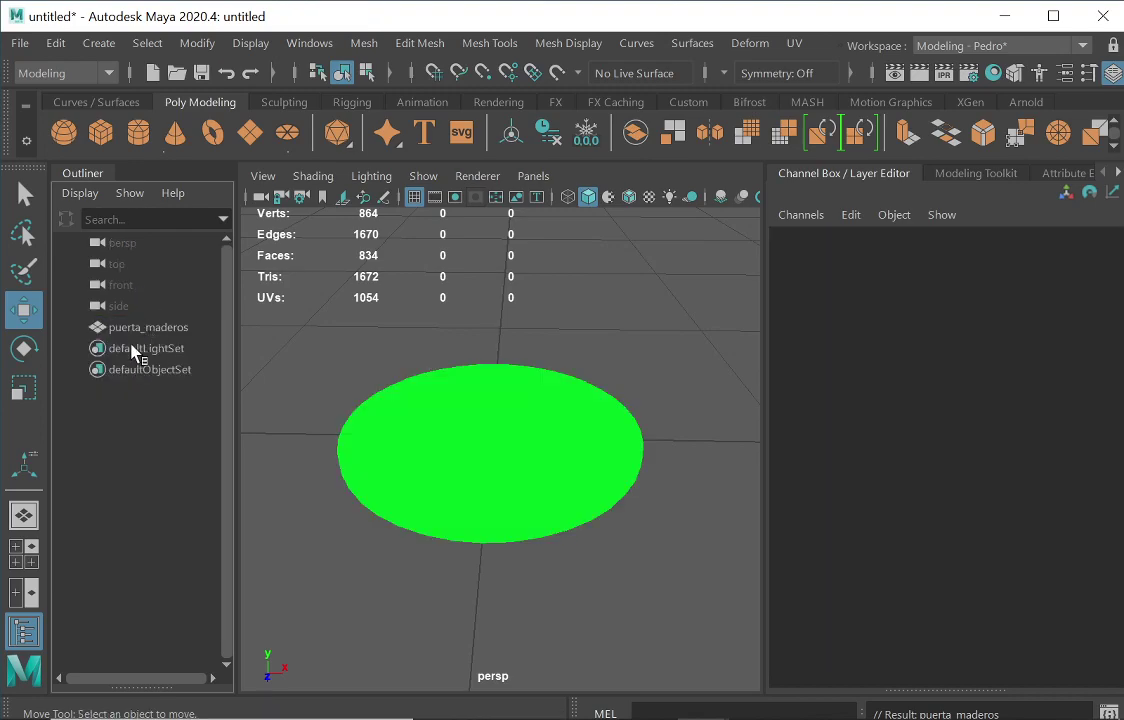
Assign a new Phong material to the puerta_maderos mesh.
left_click(133, 327)
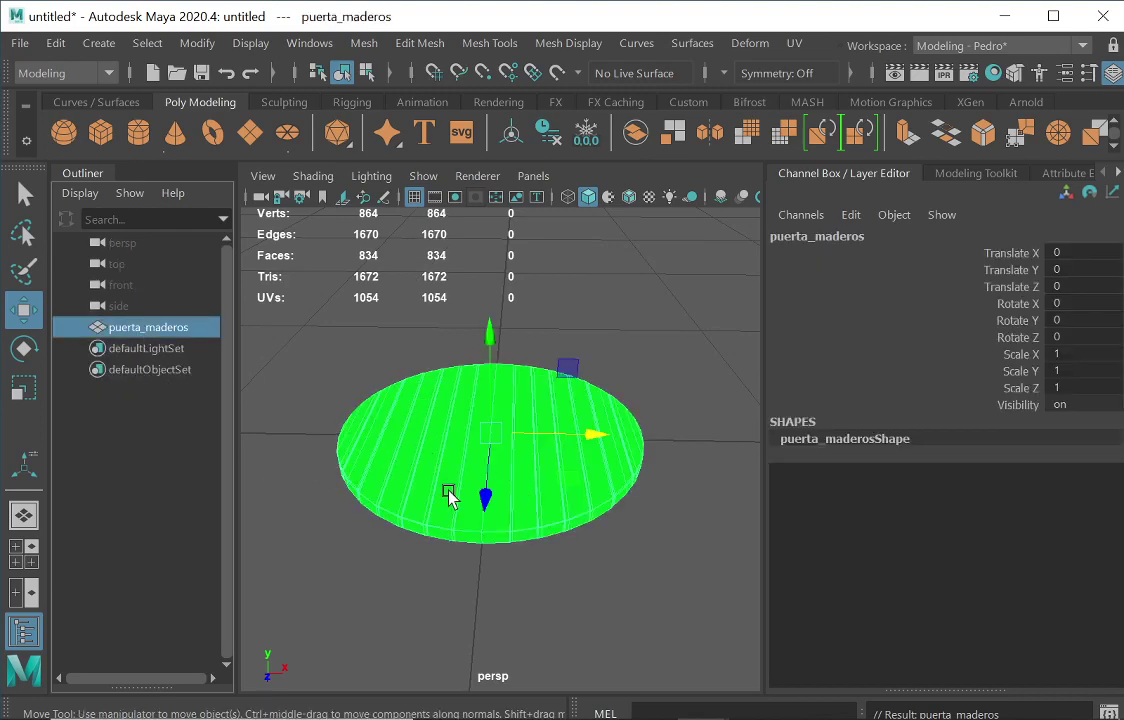
left_click_drag(482, 492, 520, 488, "alt")
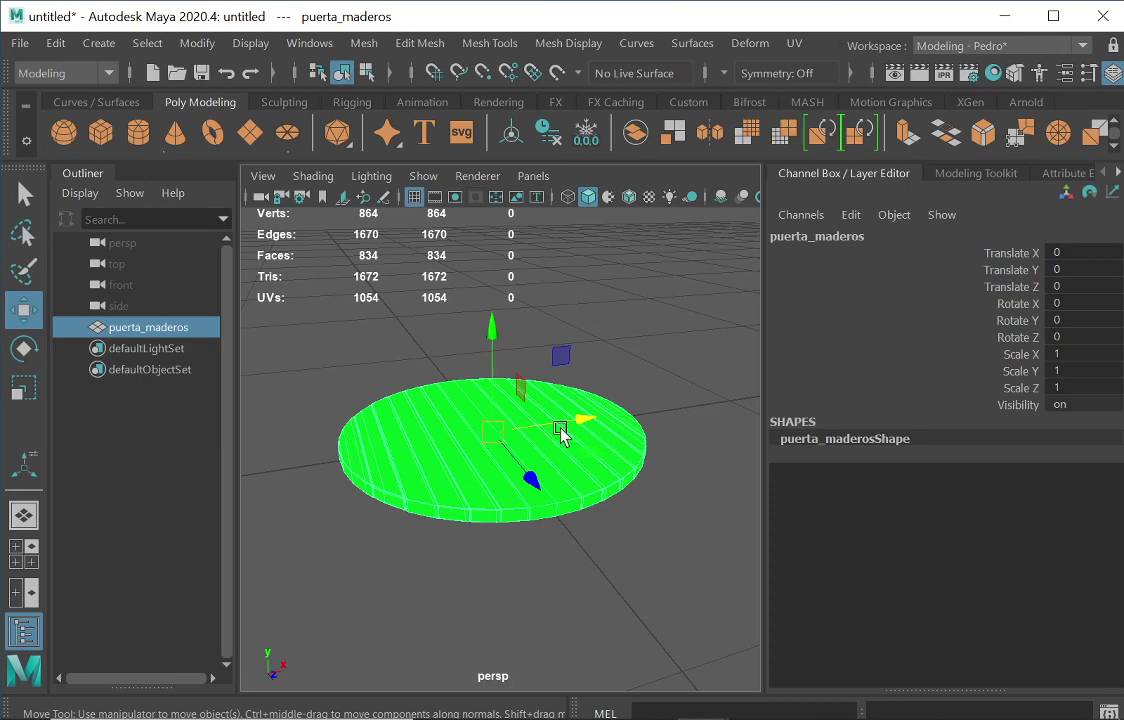
right_click_drag(344, 452, 505, 460, "alt")
left_click_drag(504, 460, 505, 472, "alt")
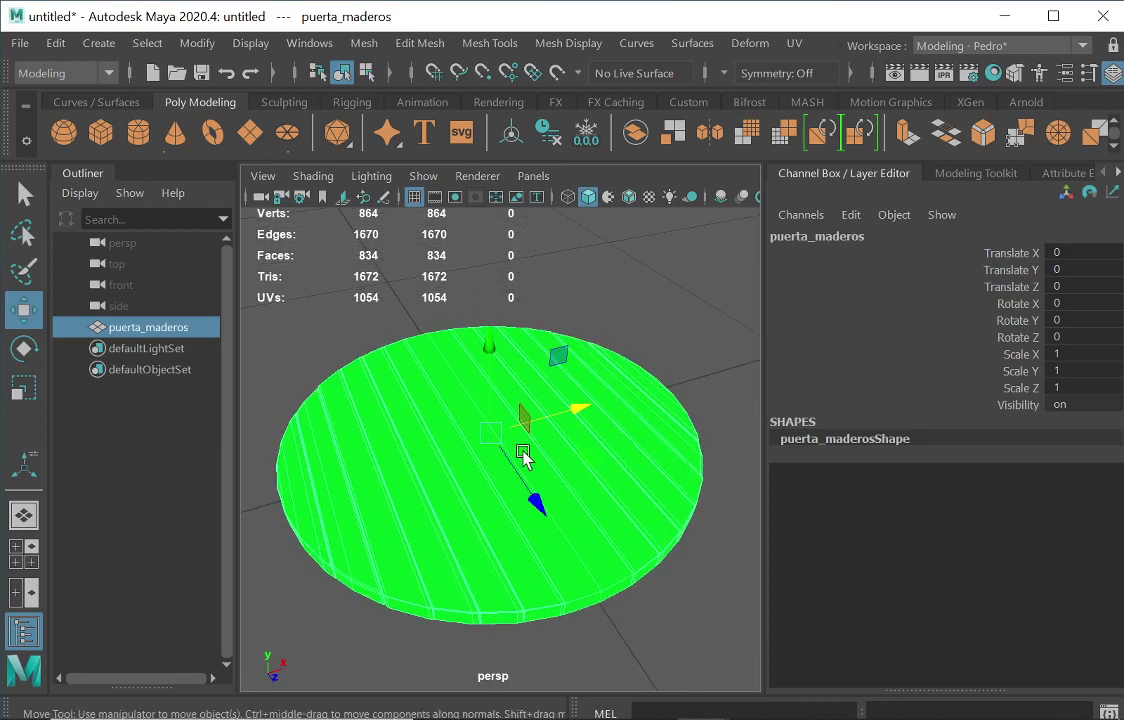
right_click(423, 402)
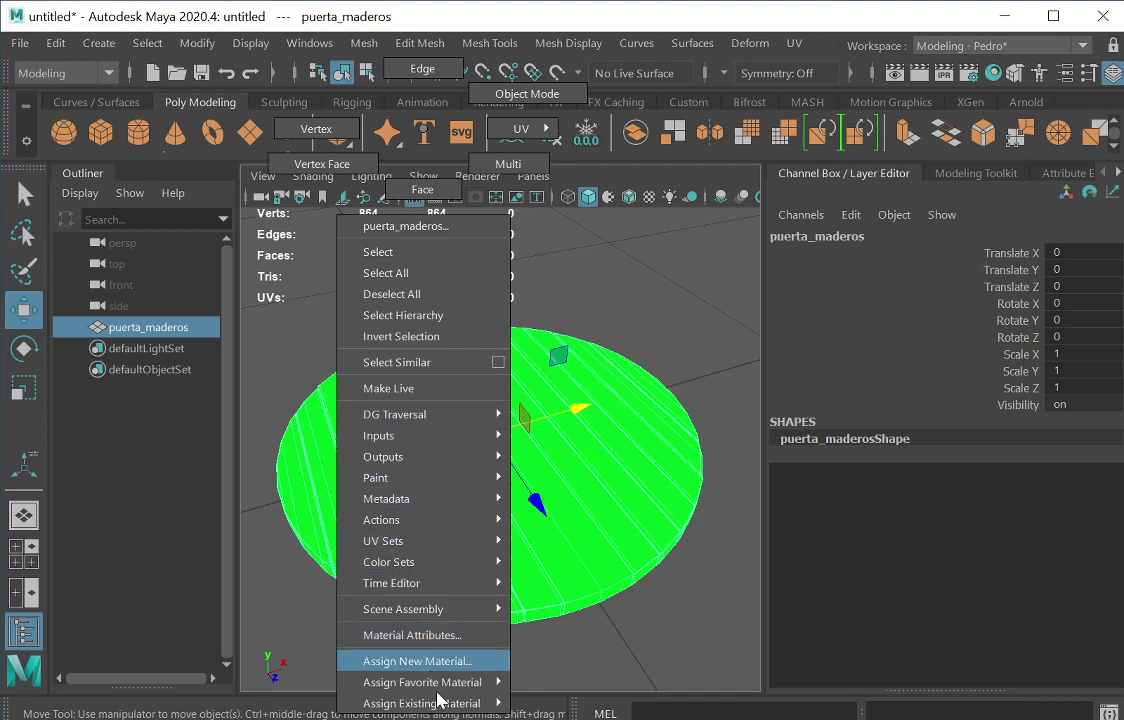
mouse_move(487, 689)
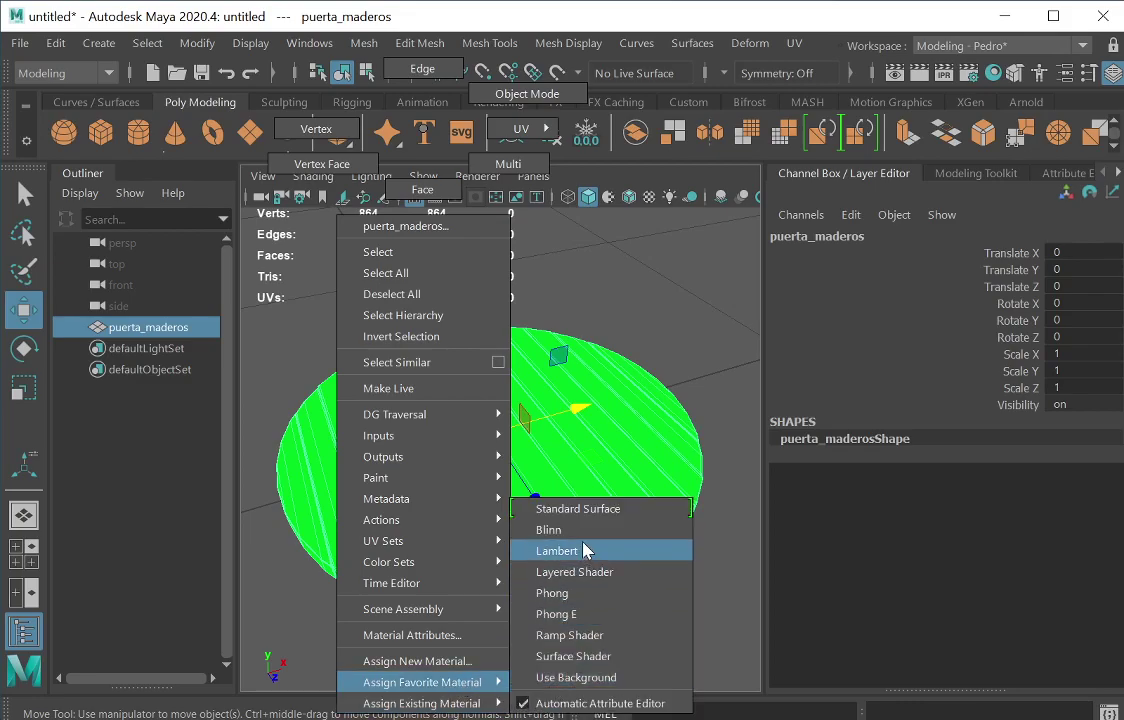
left_click(556, 593)
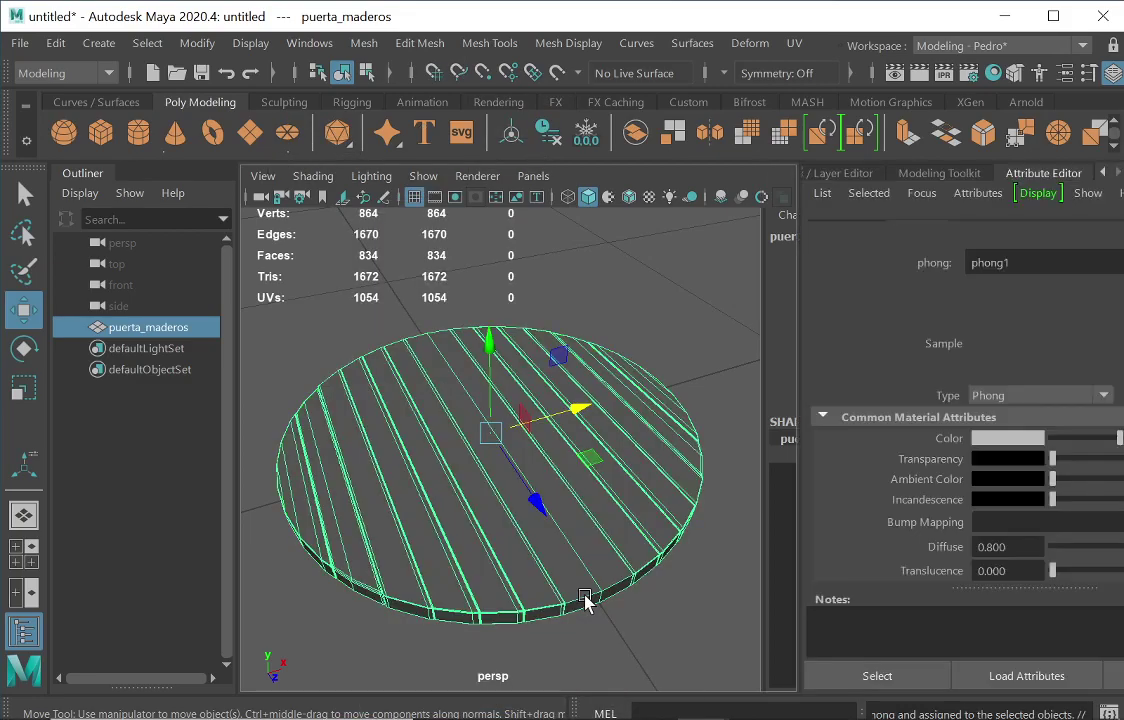
Examine the planks and shading of the puerta_maderos disc from above and below.
left_click(636, 318)
left_click(627, 421)
left_click_drag(647, 459, 572, 528, "alt")
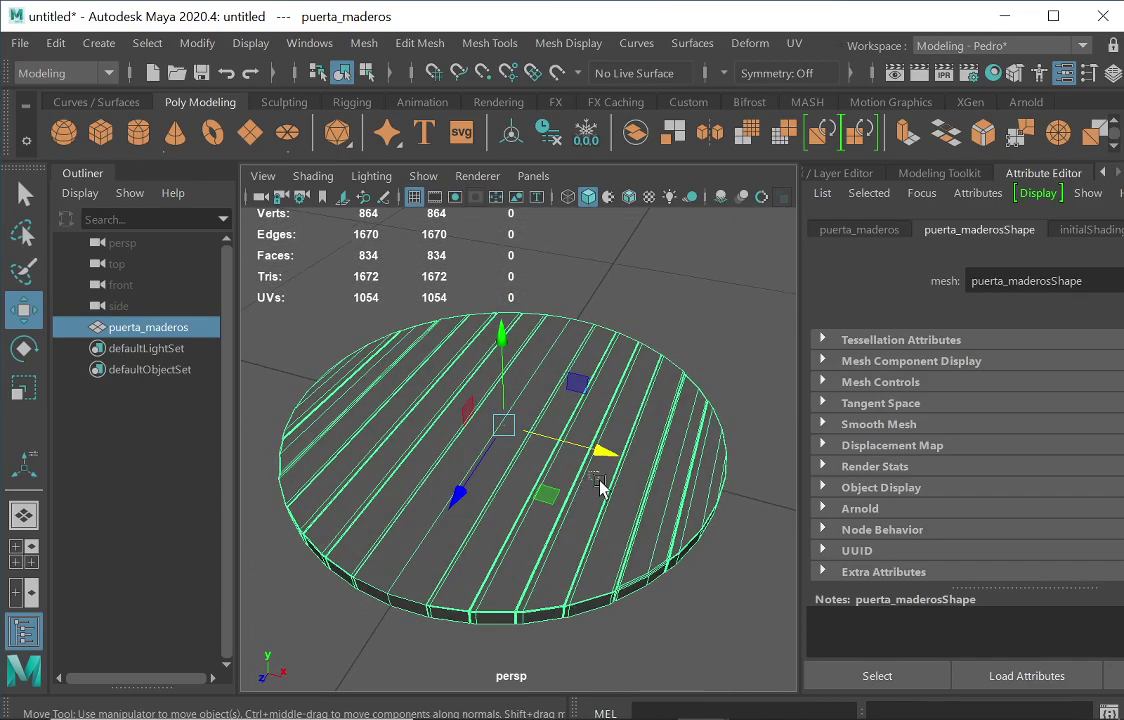
left_click(647, 602)
left_click_drag(647, 602, 547, 447, "alt")
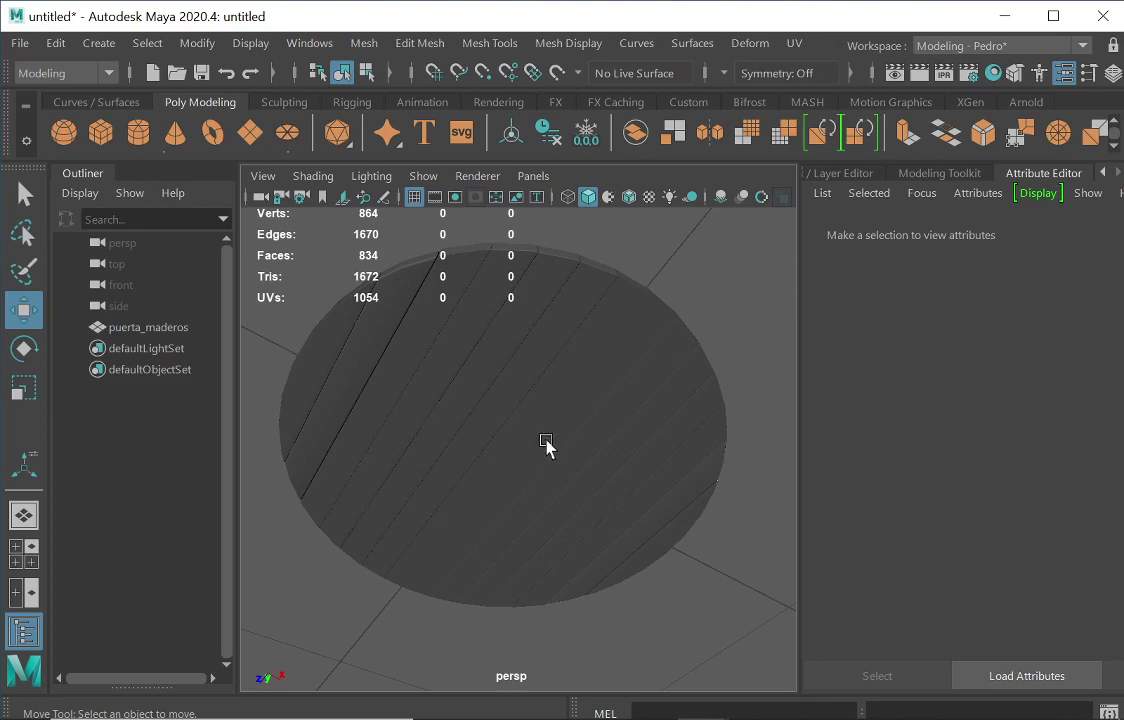
left_click(572, 416)
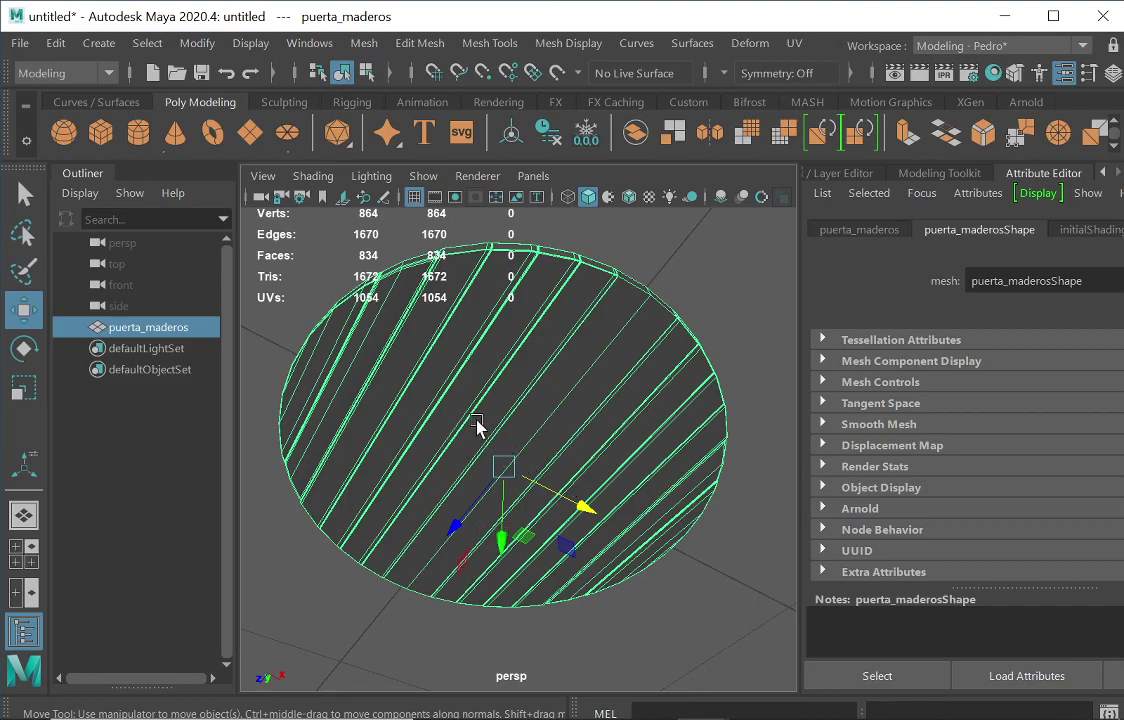
left_click_drag(560, 410, 584, 325, "alt")
left_click(660, 228)
left_click_drag(582, 454, 575, 415, "alt")
left_click(572, 406)
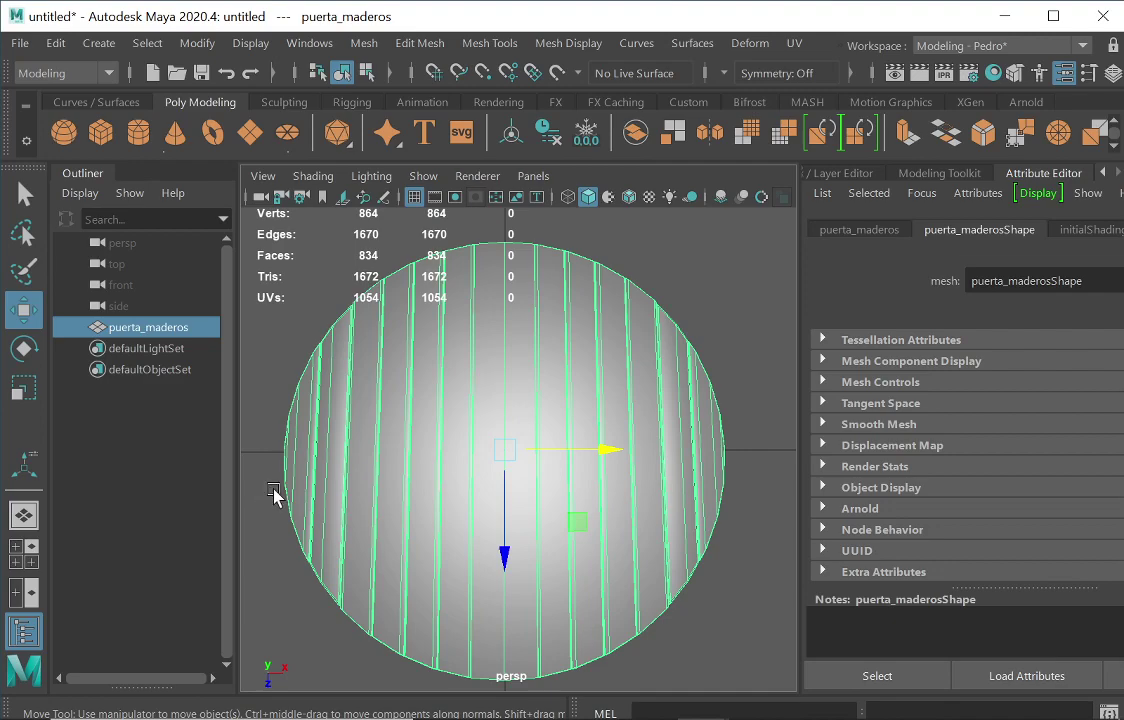
Undo the material assignment, deletions, renaming, combining and mirroring, back to the half disc with its original groups.
key("ctrl+z")
key("ctrl+z")
key("ctrl+z")
key("ctrl+z")
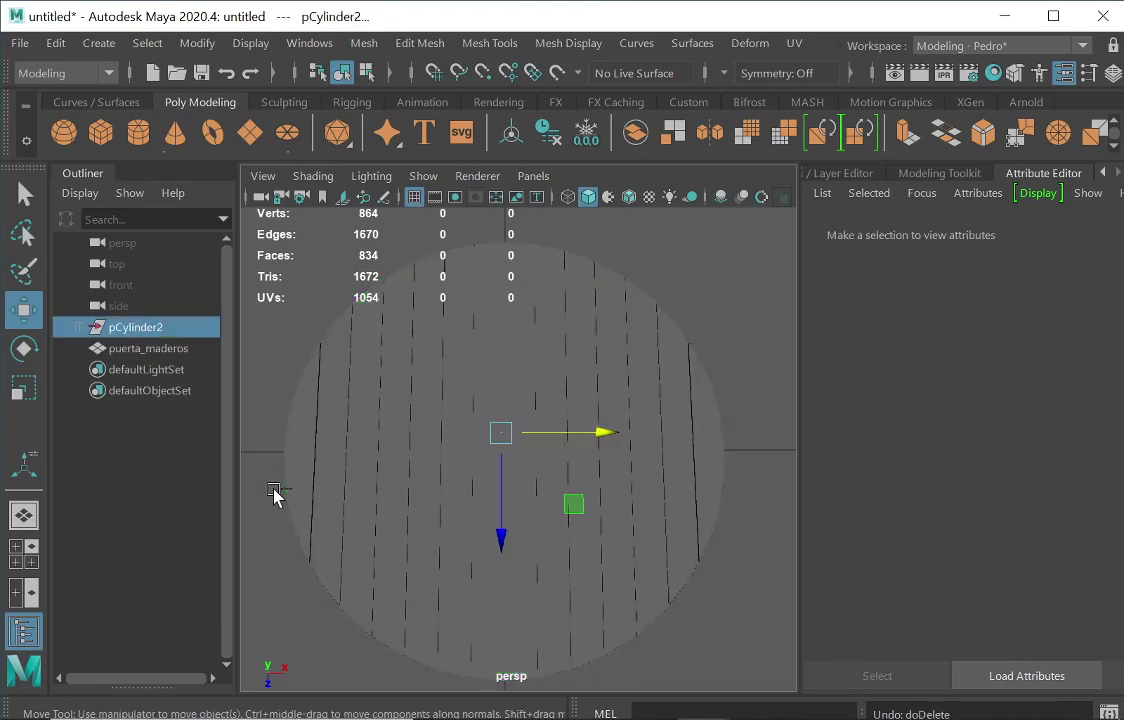
key("ctrl+z")
key("ctrl+z")
key("ctrl+z")
key("ctrl+z")
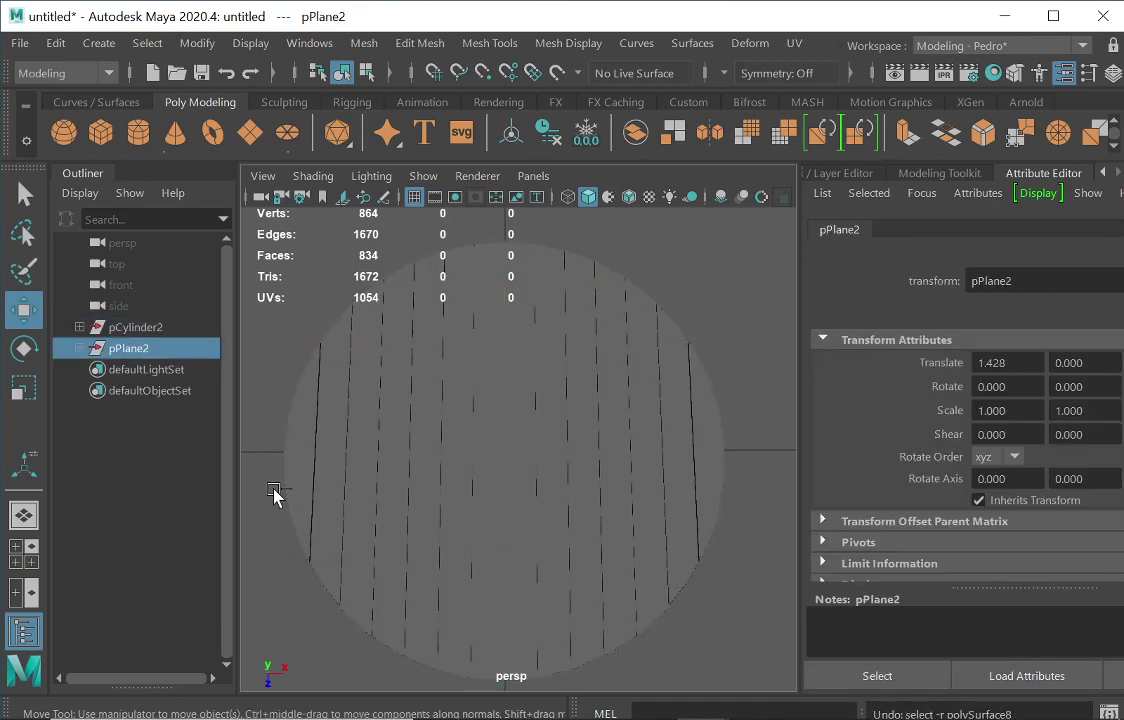
key("ctrl+z")
key("ctrl+z")
key("ctrl+z")
key("ctrl+z")
key("ctrl+z")
key("ctrl+z")
key("ctrl+z")
key("ctrl+z")
key("ctrl+z")
key("ctrl+z")
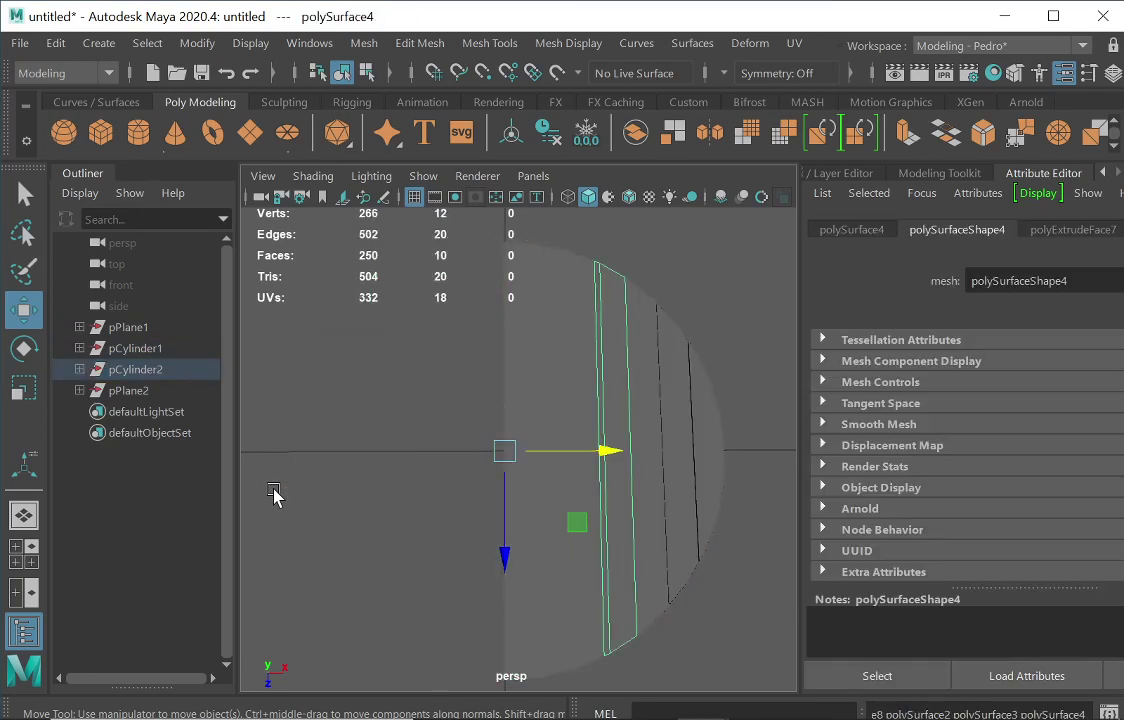
Check the half disc's individual planks against their parent group pCylinder2.
left_click(439, 386)
left_click_drag(708, 299, 412, 540)
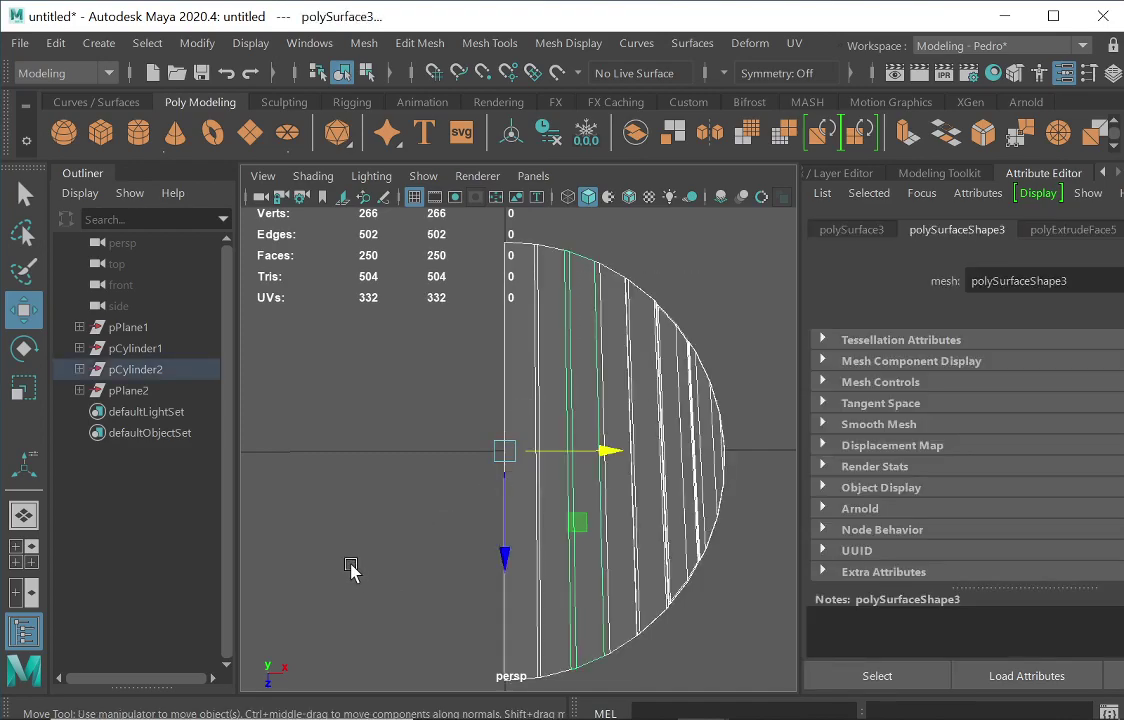
left_click(116, 370)
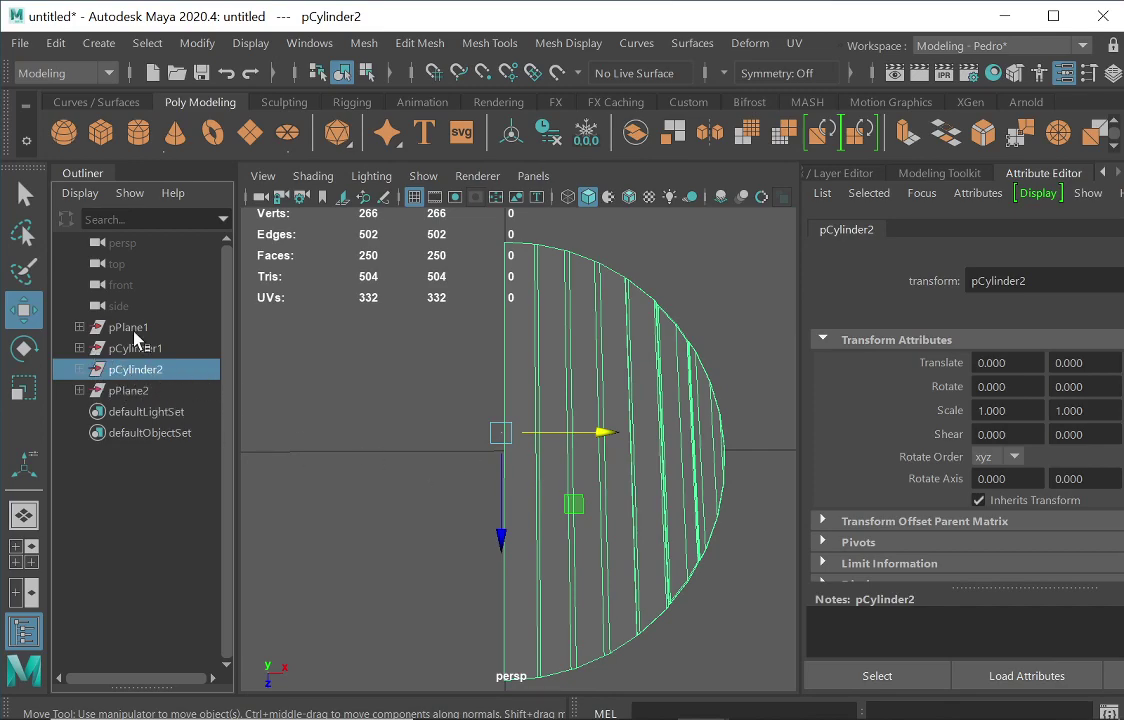
left_click_drag(556, 515, 540, 458, "alt")
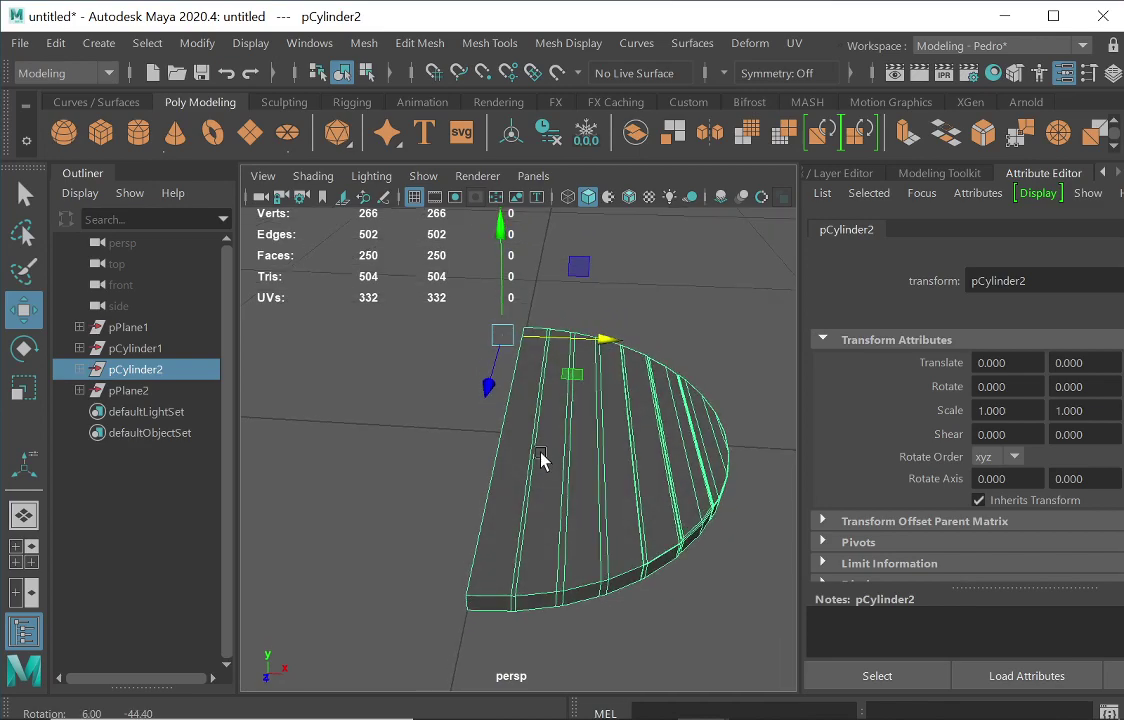
left_click(536, 458)
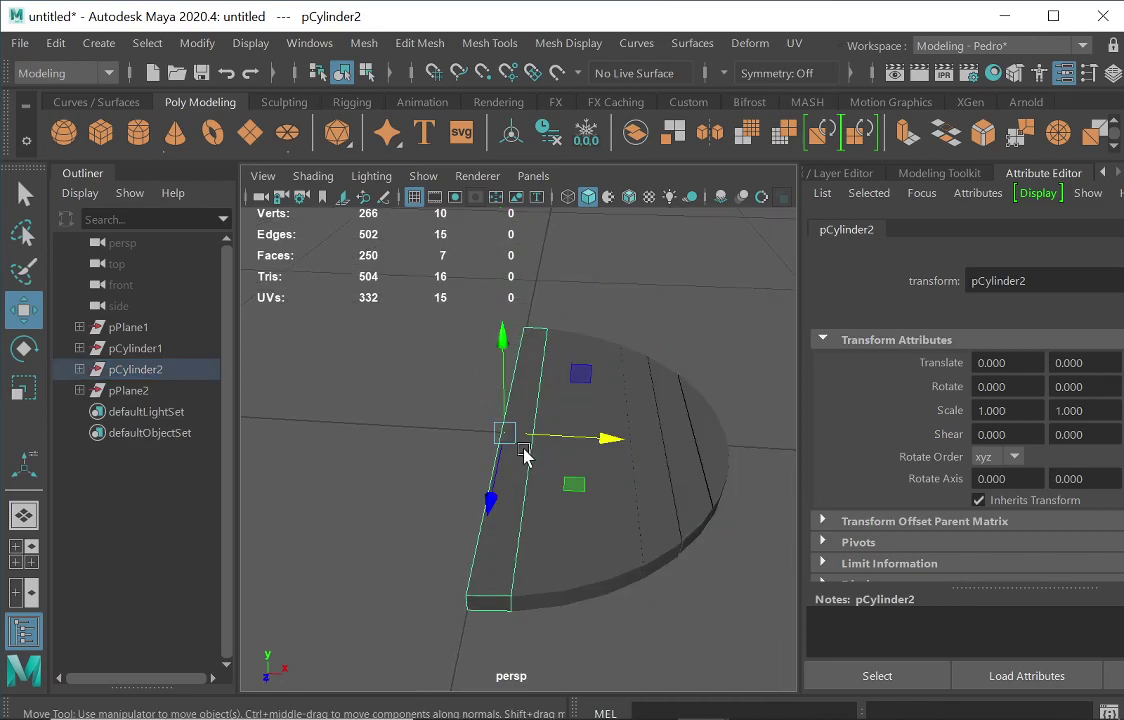
left_click(585, 470)
left_click(612, 514)
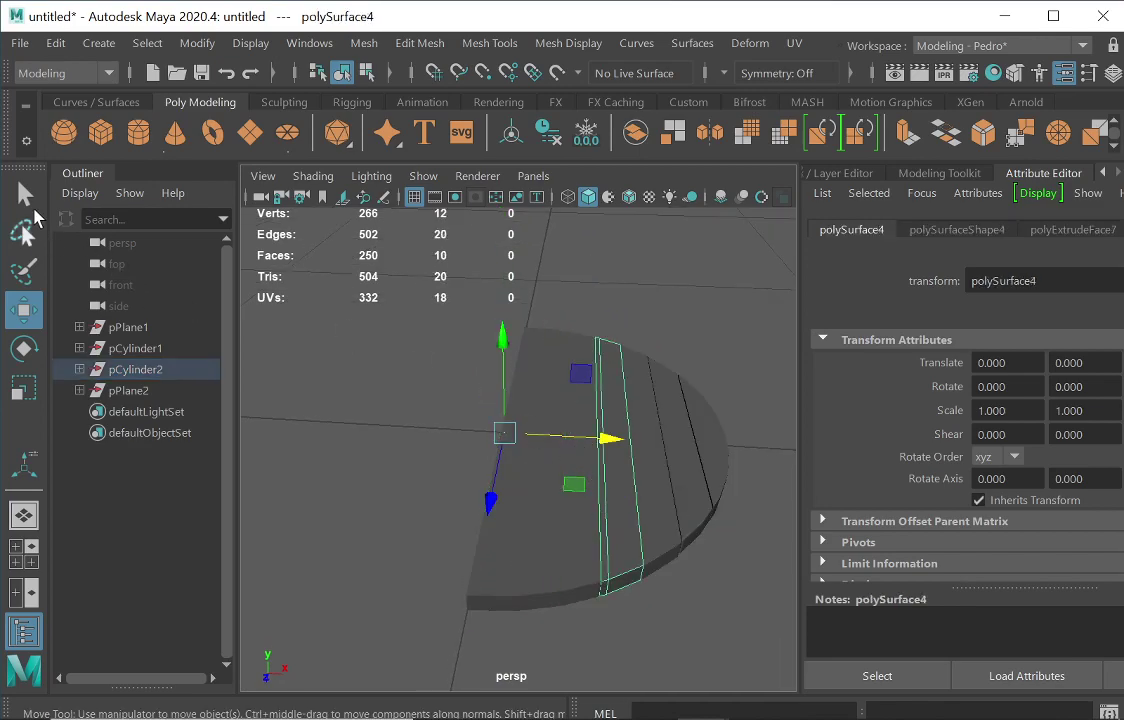
left_click(24, 195)
left_click(688, 500)
left_click(715, 462)
left_click(725, 468)
left_click(502, 494)
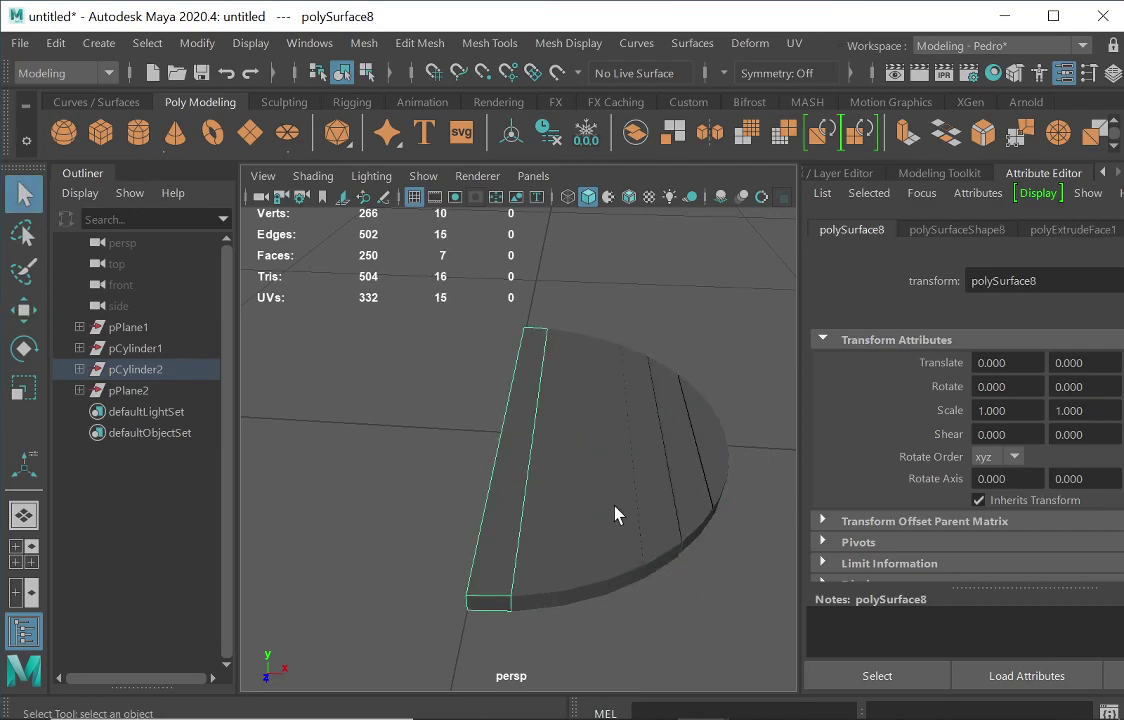
Duplicate the half disc's group pCylinder2.
left_click(125, 369)
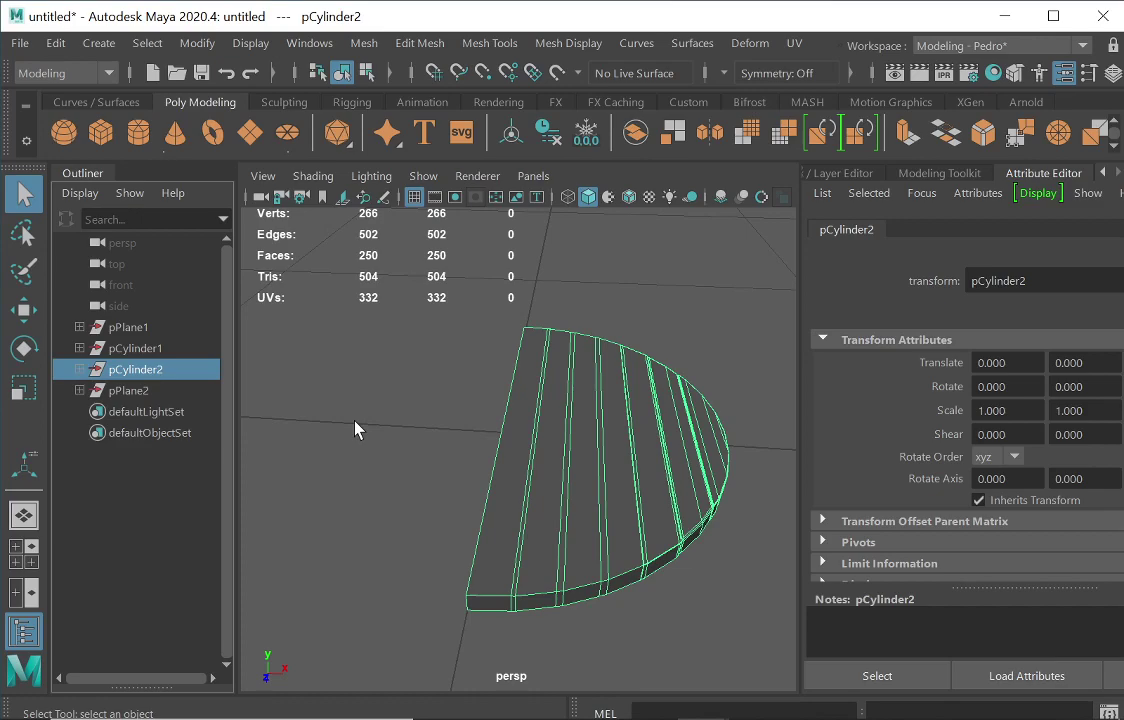
key("ctrl+d")
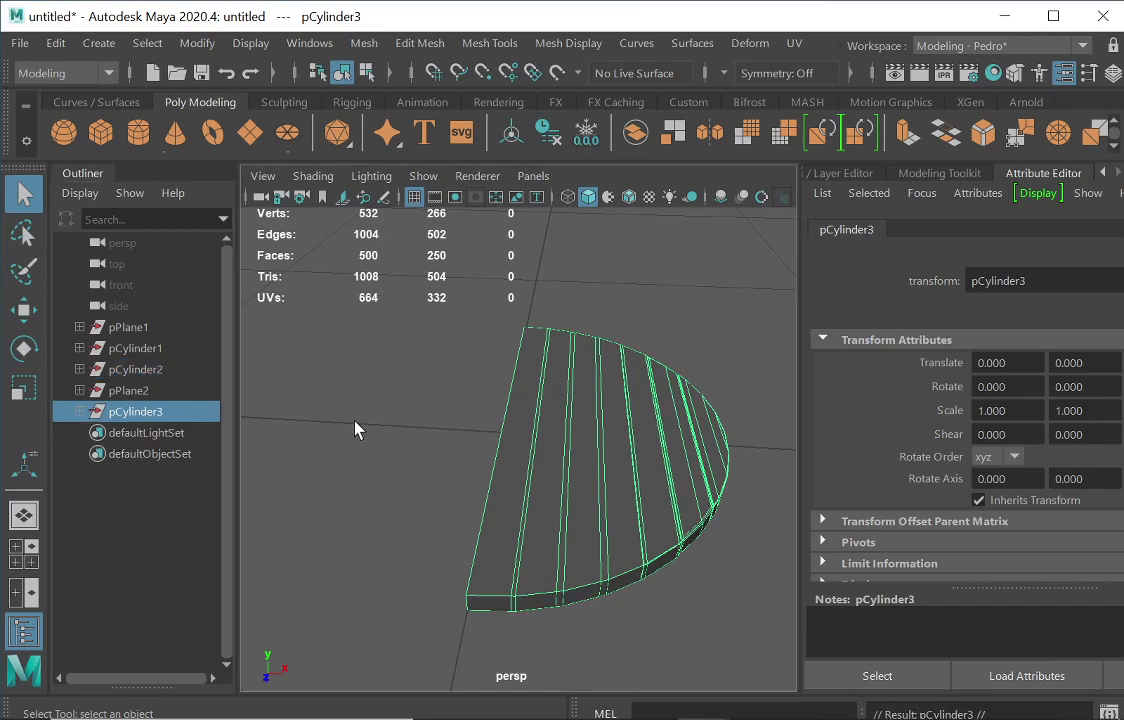
Try moving the duplicated half disc along the X axis and undo the move.
key("w")
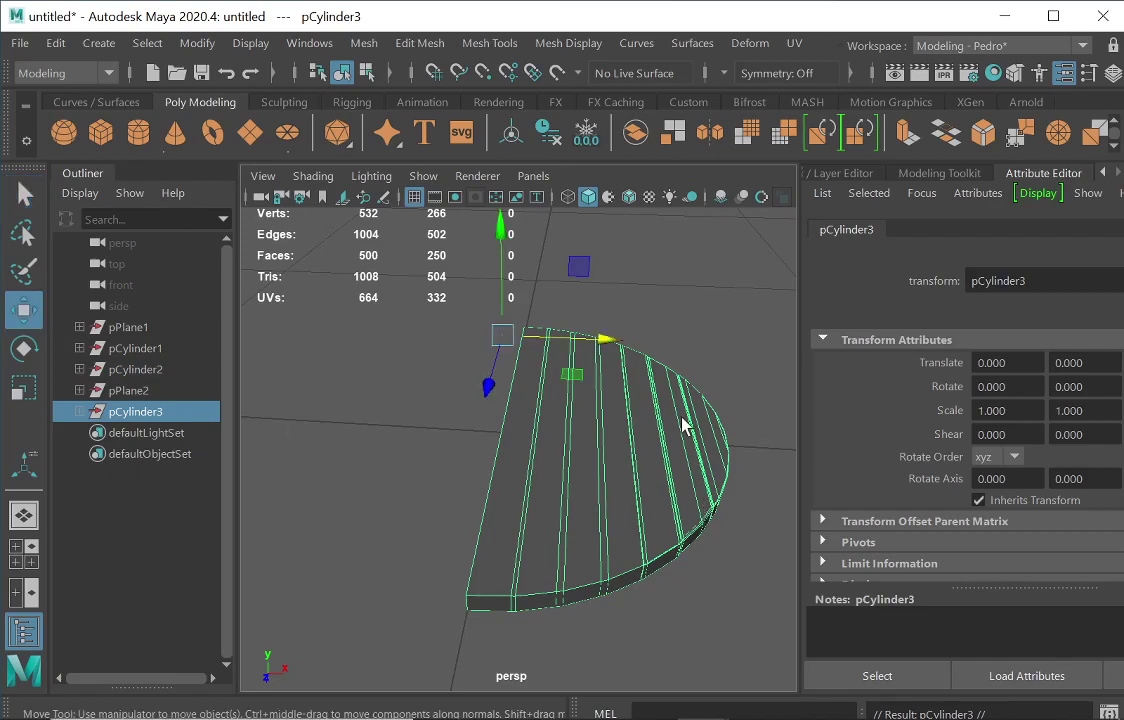
left_click_drag(614, 342, 468, 405)
left_click_drag(445, 405, 394, 401)
key("ctrl+z")
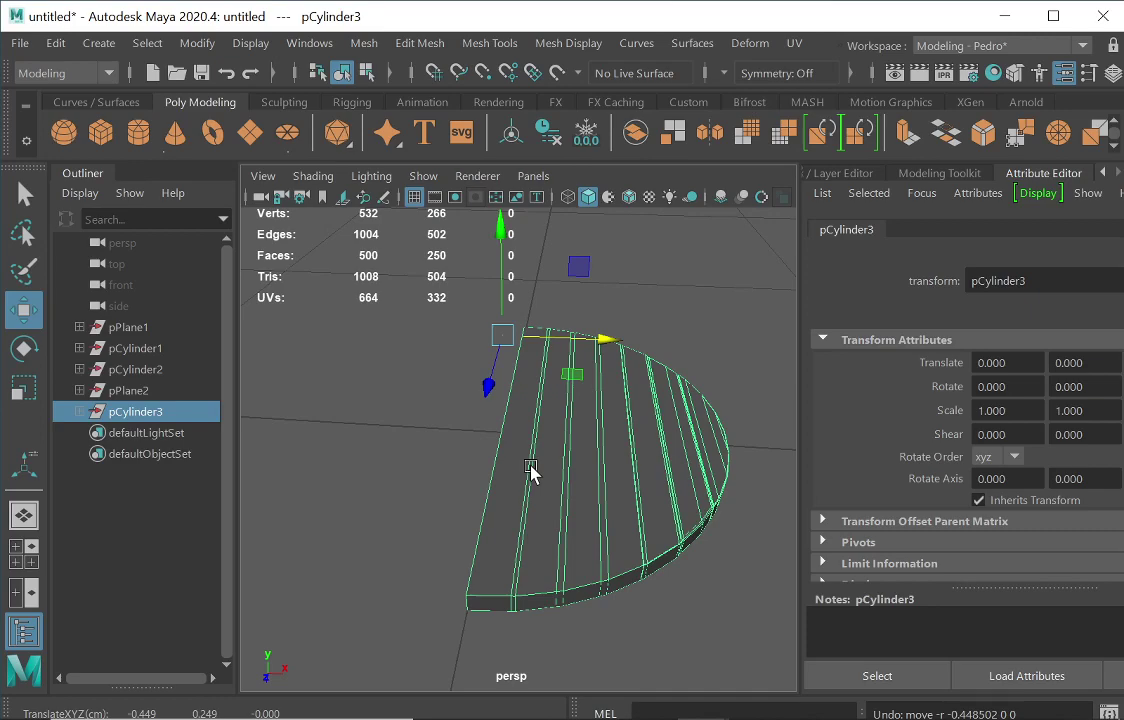
Mirror the duplicated group pCylinder3 by setting its Scale X to -1.
left_click(845, 174)
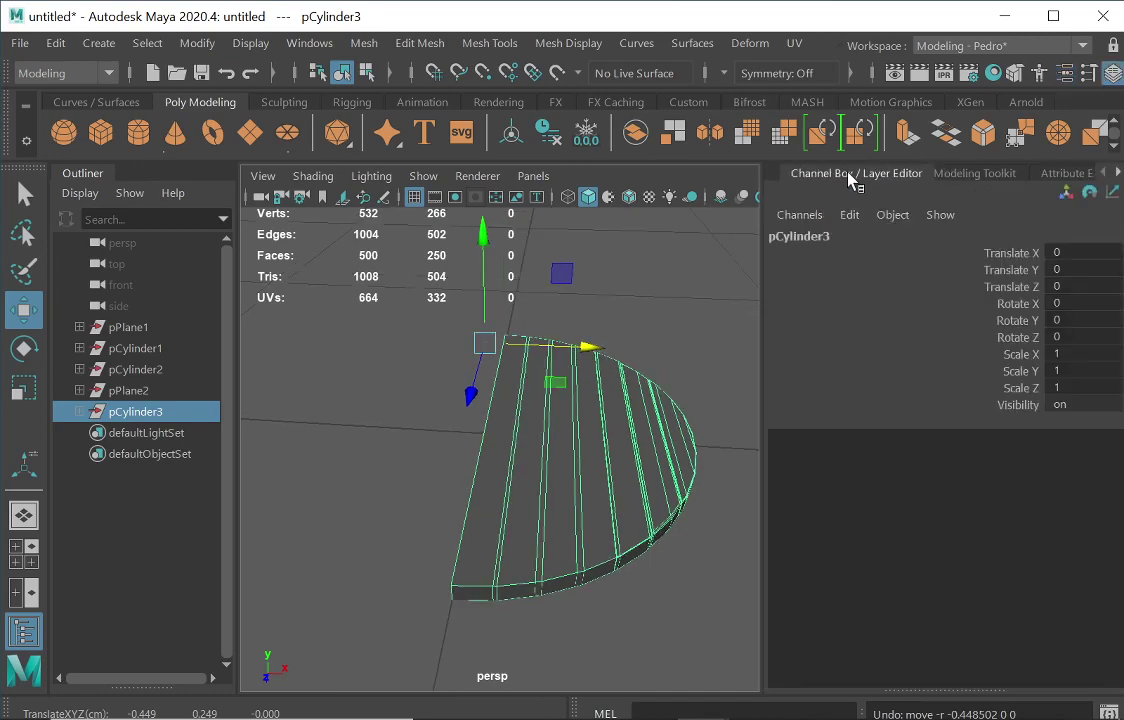
left_click(1056, 354)
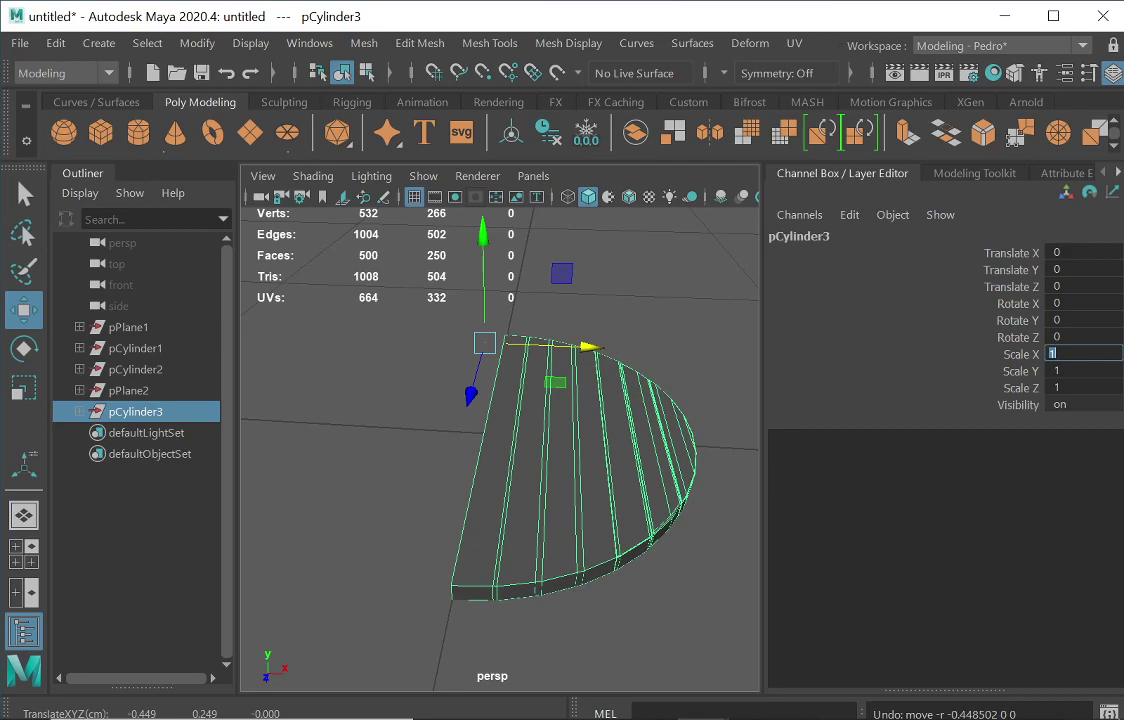
mouse_move(1120, 680)
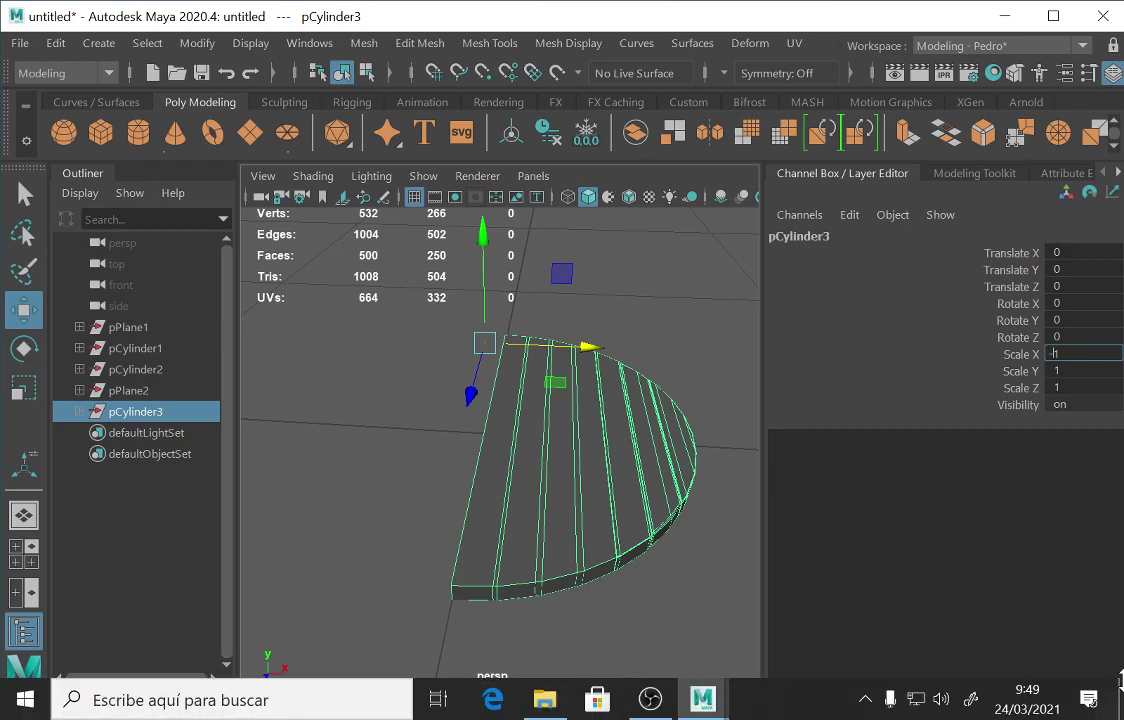
type("-")
key("Return")
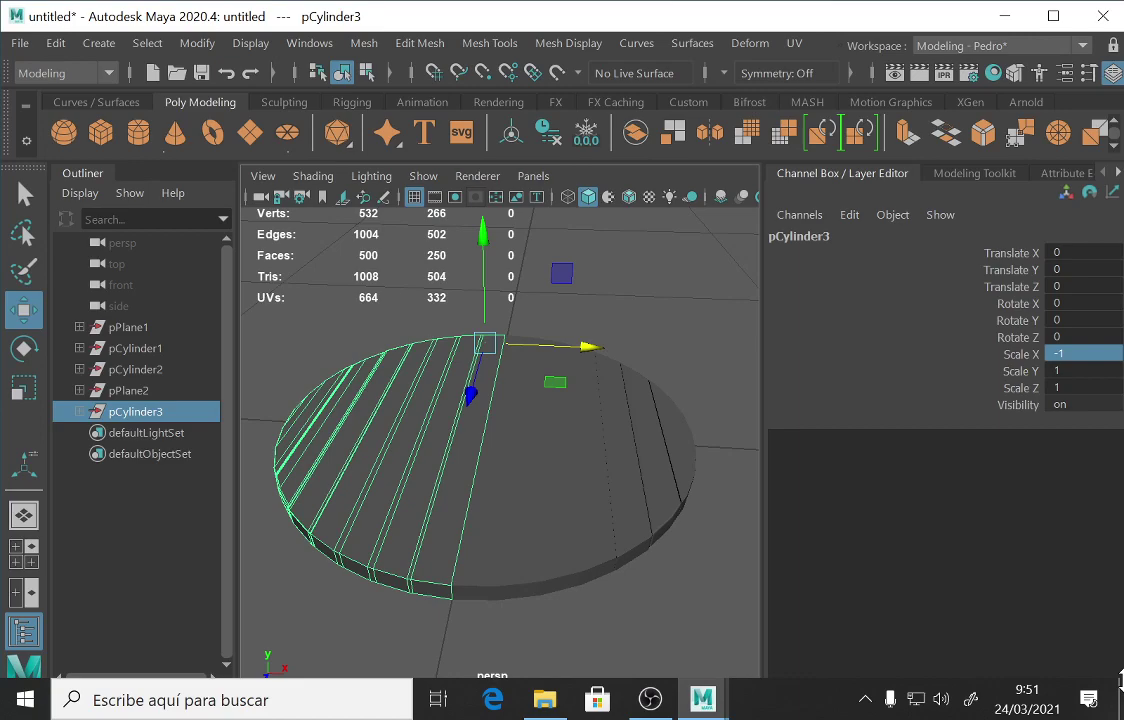
Try to ungroup the planks of both half discs in a single operation.
mouse_move(470, 448)
left_mouse_down("alt")
mouse_move(484, 450)
mouse_move(476, 456)
left_mouse_up("alt")
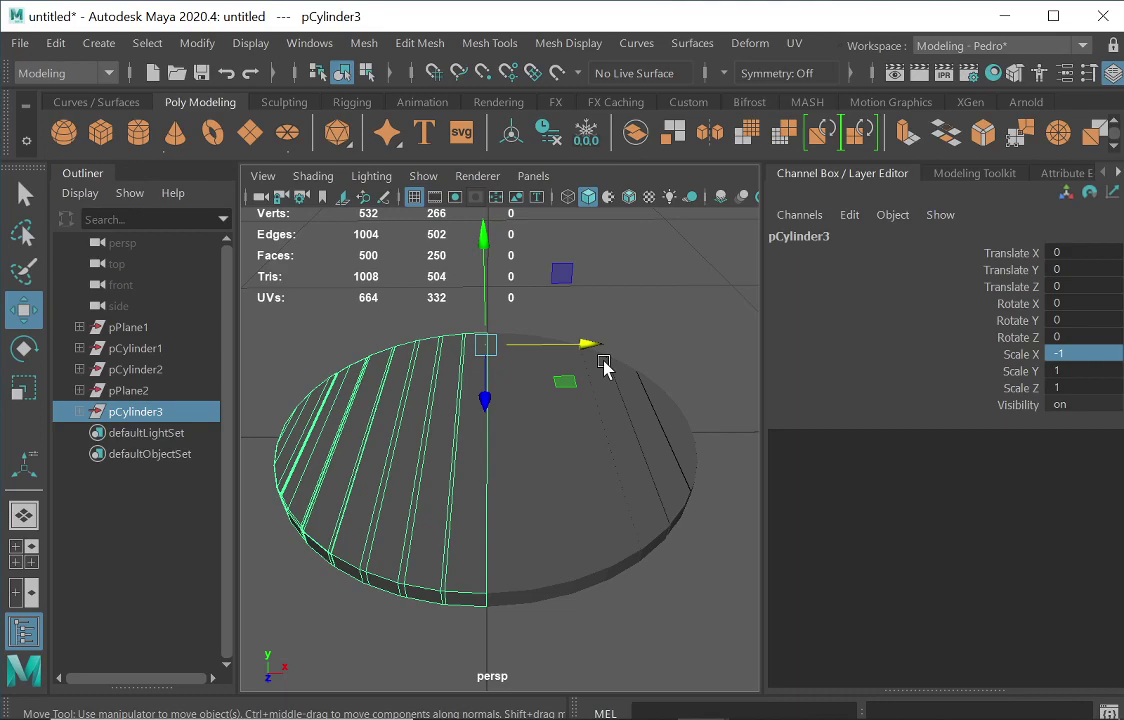
left_click_drag(703, 318, 240, 448)
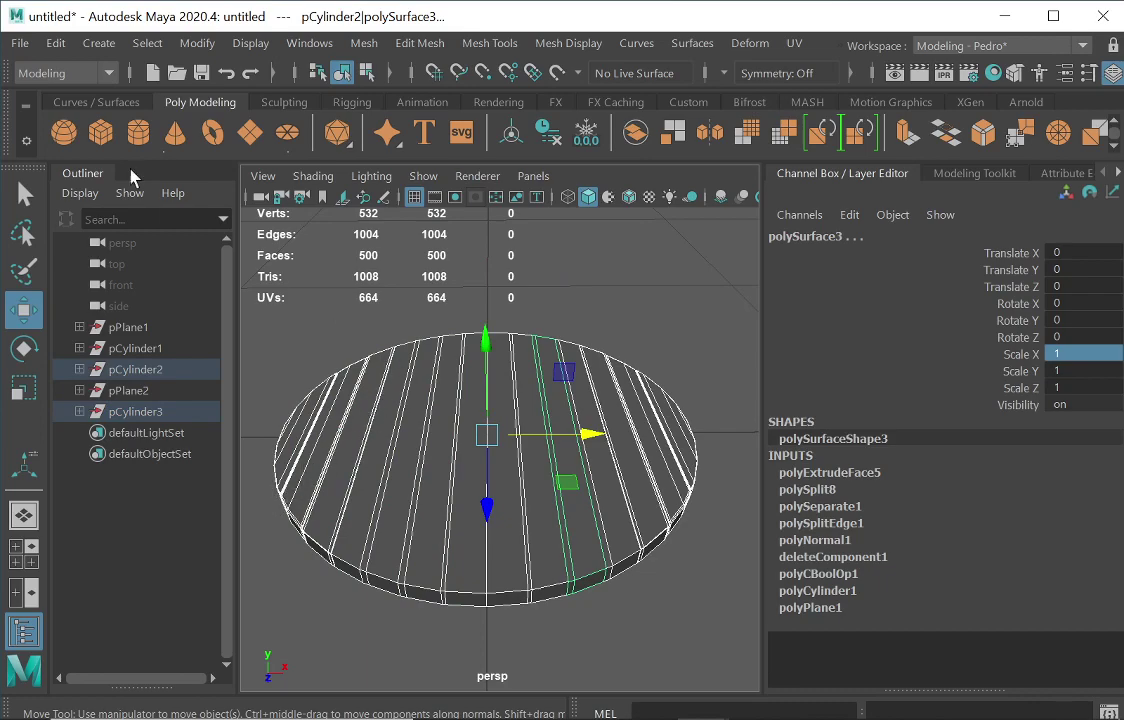
left_click(55, 43)
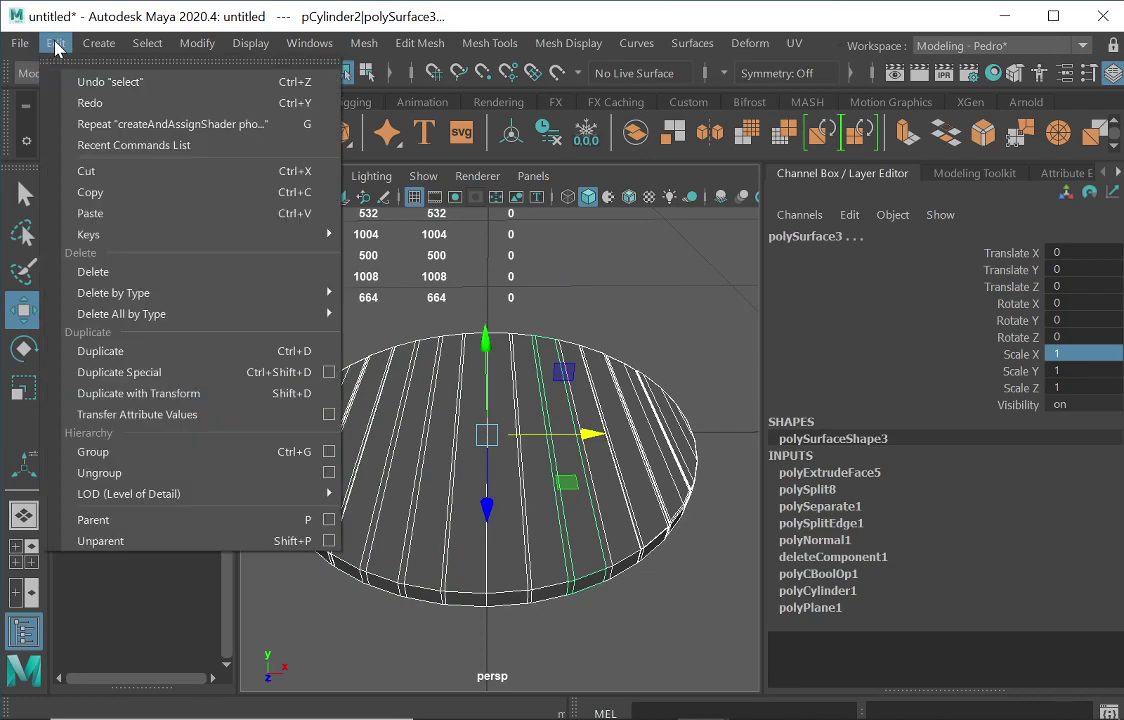
left_click(122, 472)
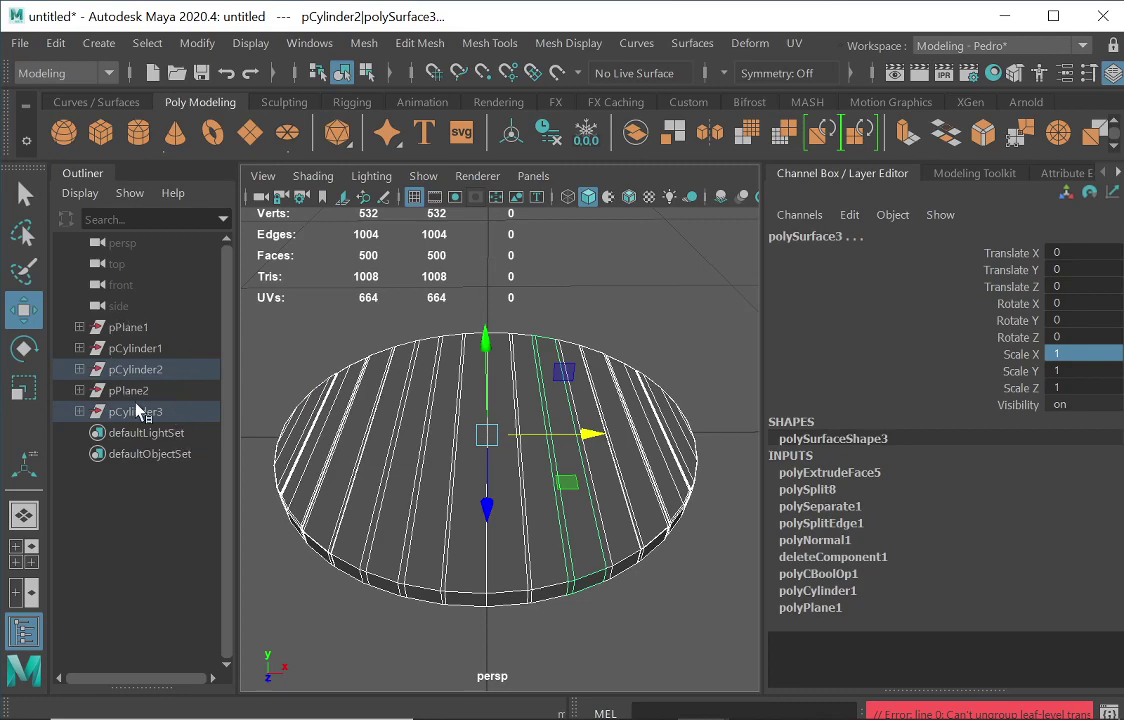
Examine which planks polySurface2 to polySurface8 belong to the group pCylinder2 and how the group itself is selected.
left_click(79, 369)
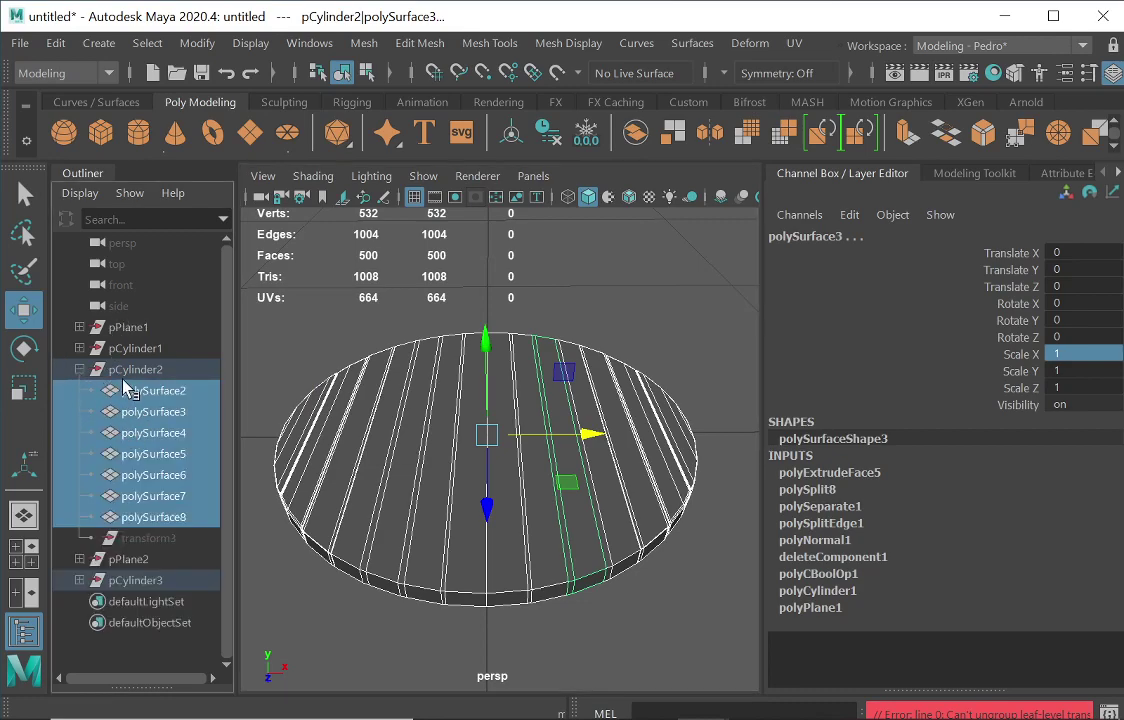
left_click(150, 391)
left_click(153, 518, "shift")
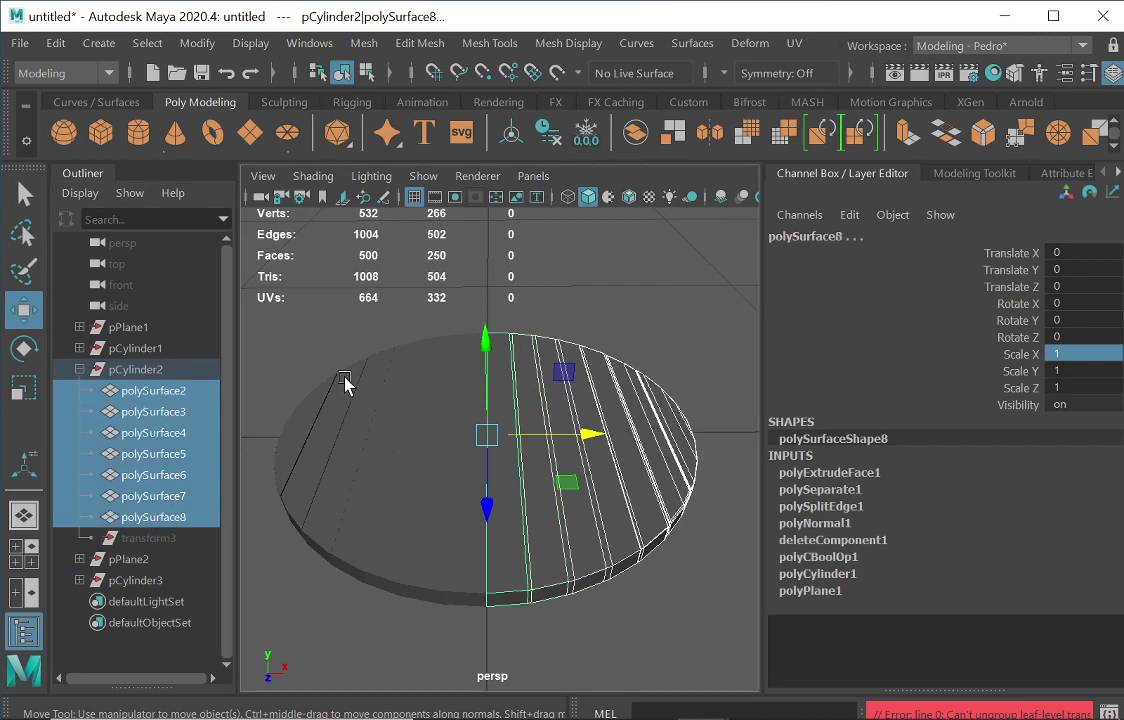
left_click(138, 369)
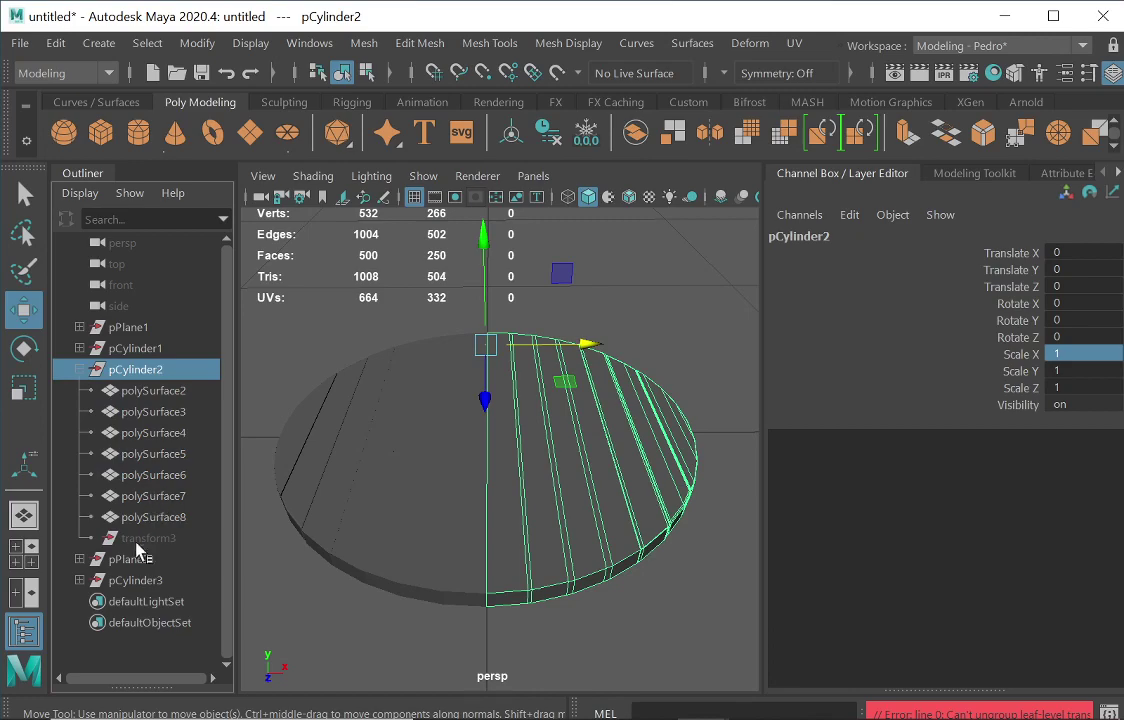
Delete the construction history of all planks in both half discs.
left_click_drag(267, 327, 697, 505)
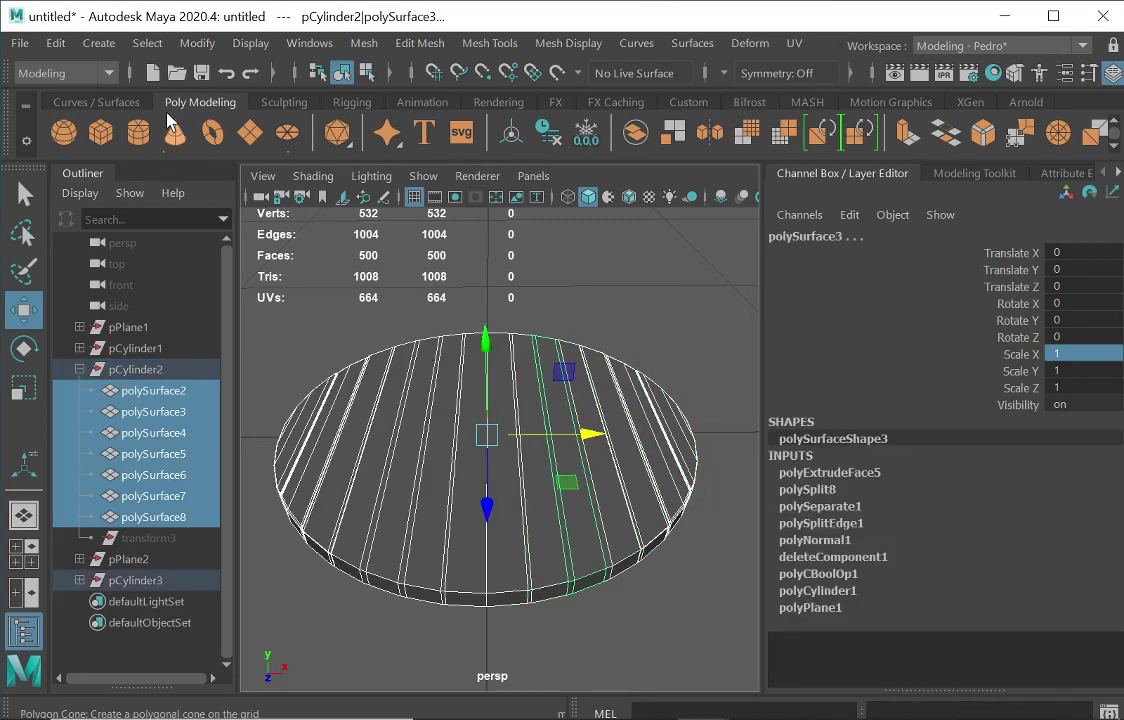
left_click(62, 43)
mouse_move(140, 293)
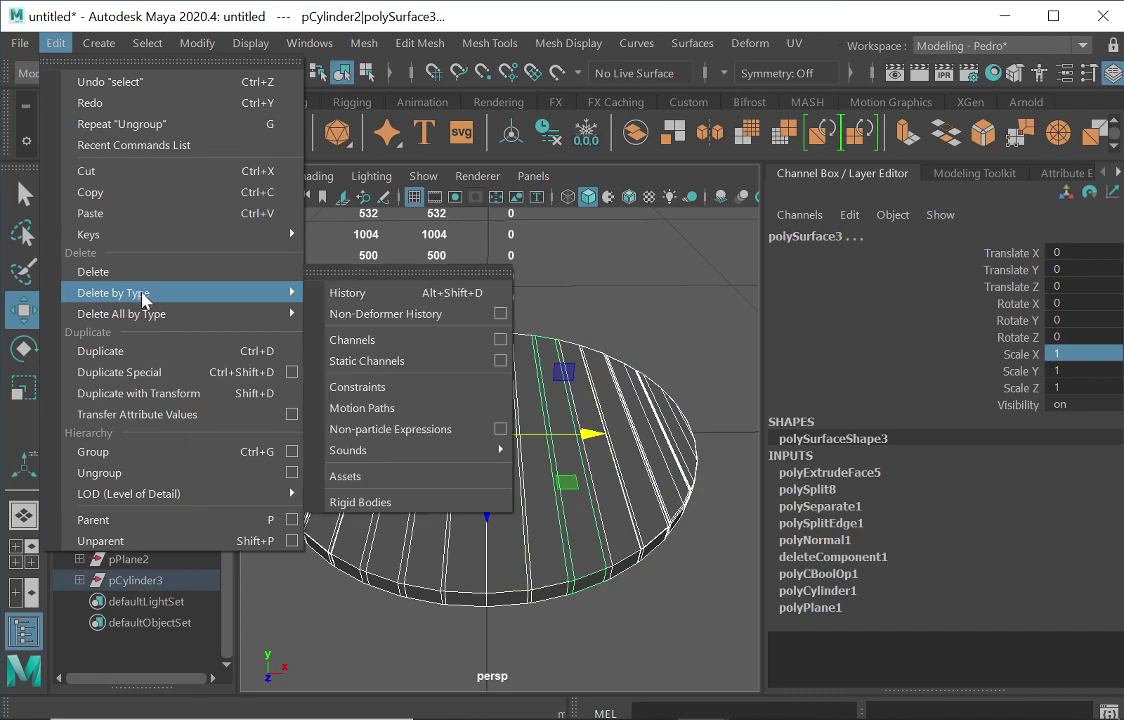
left_click(370, 293)
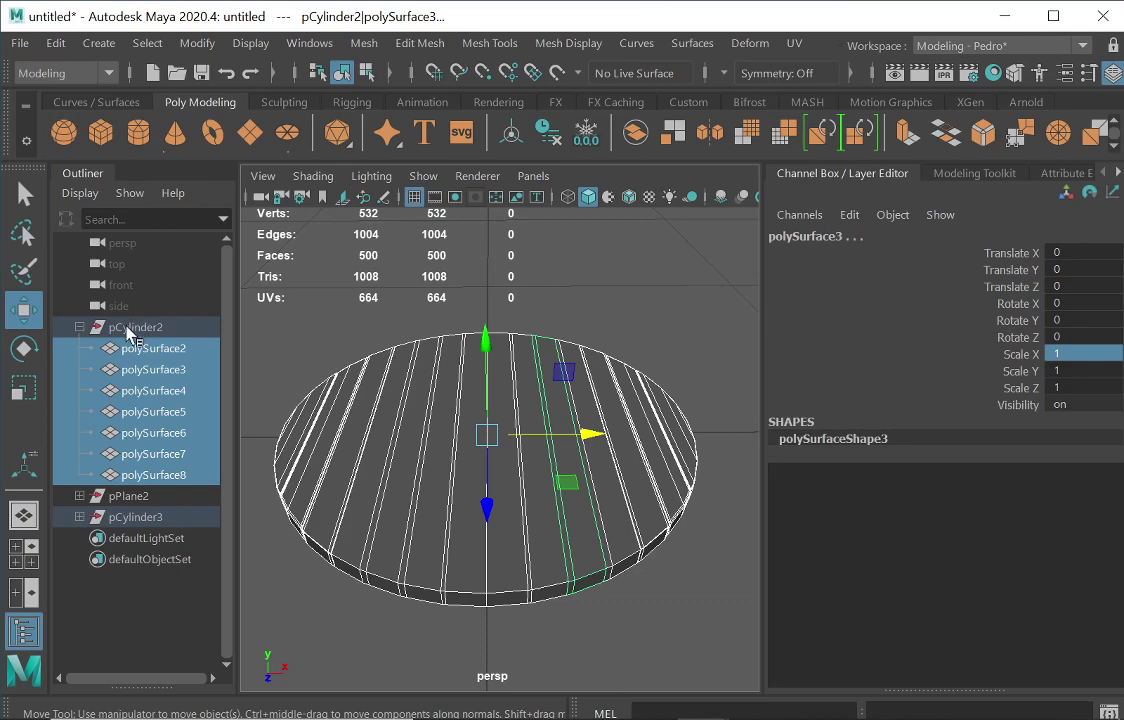
Ungroup both half-disc groups, pCylinder2 and pCylinder3, so that their planks stand at the top level of the scene.
left_click(55, 43)
left_click(85, 395)
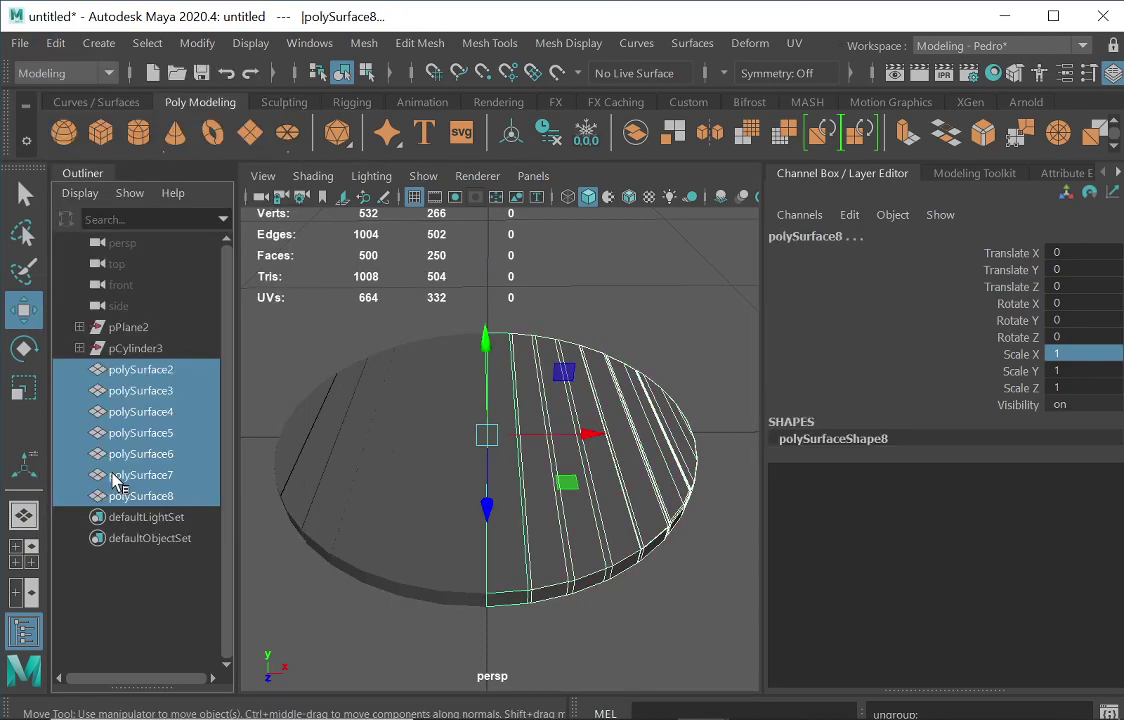
left_click(135, 348)
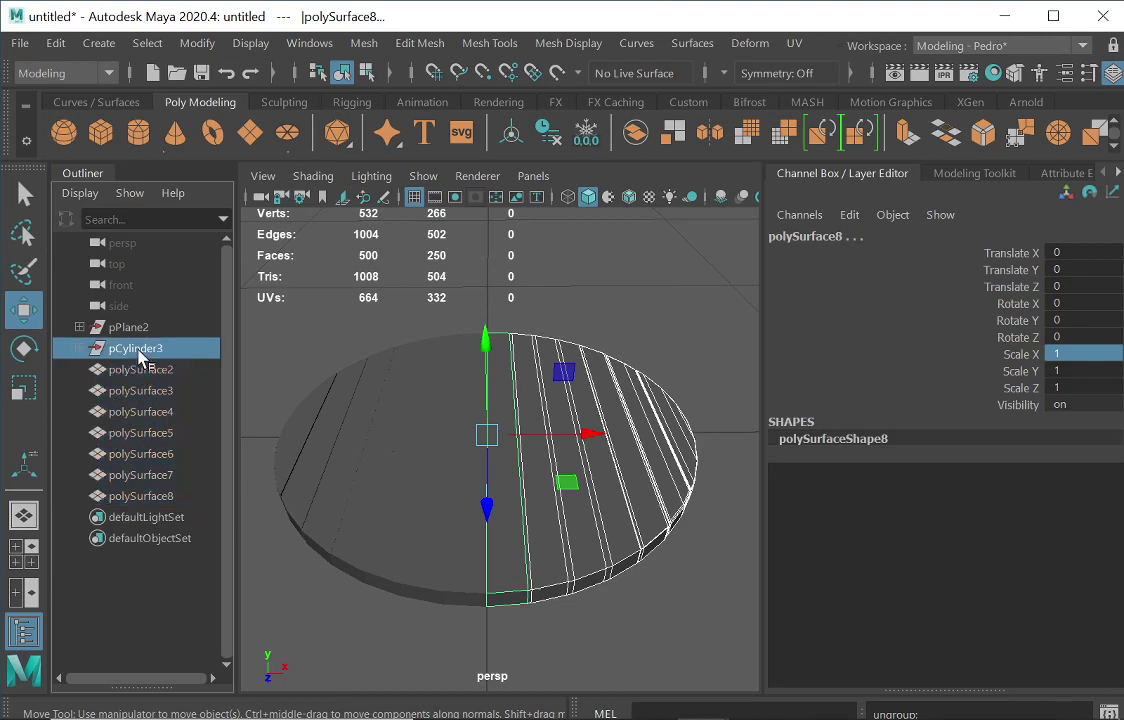
left_click(140, 370)
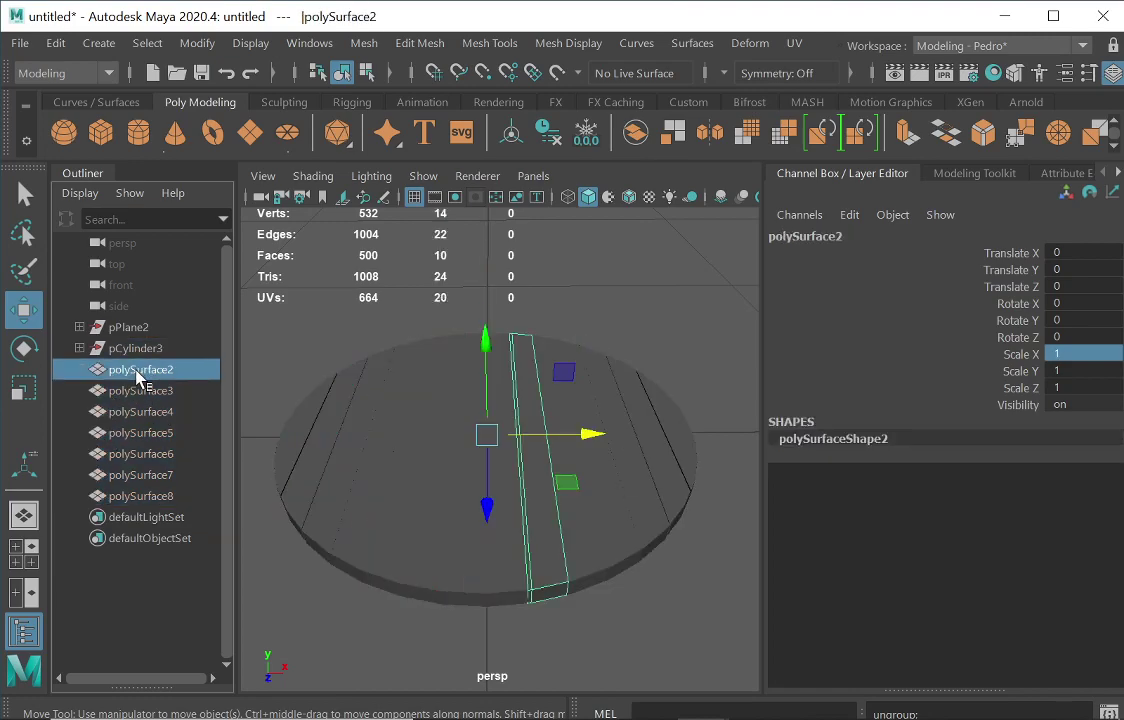
left_click(118, 348)
left_click(137, 370)
left_click(79, 348)
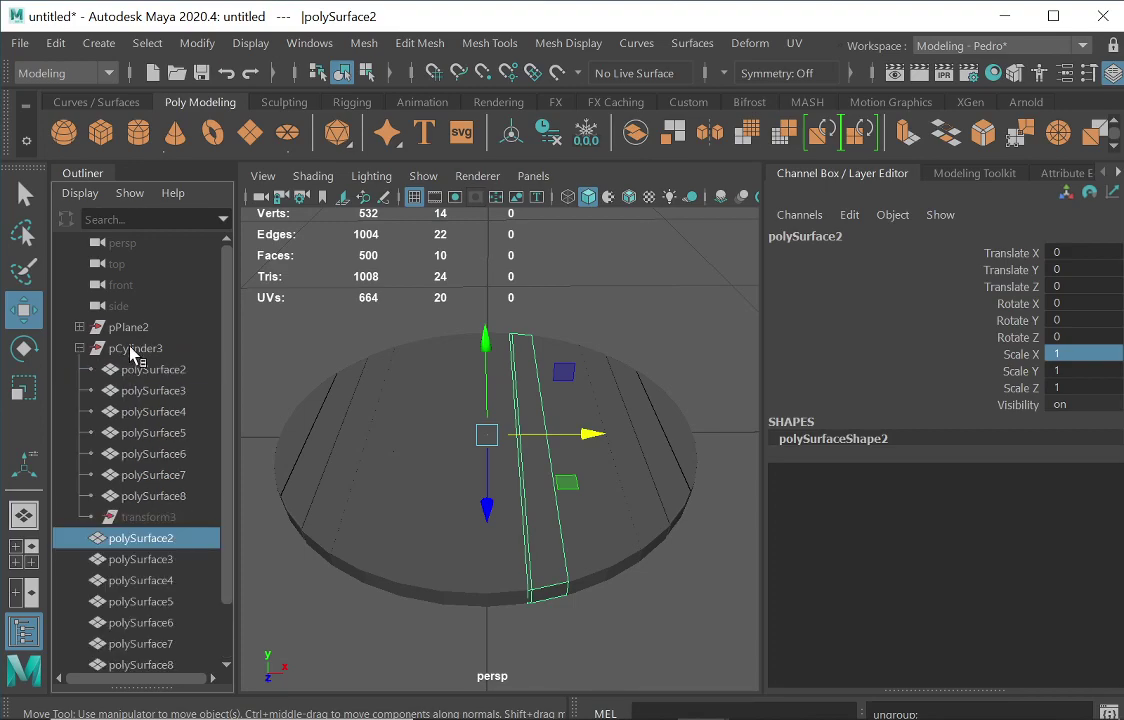
left_click(130, 349)
left_click(55, 43)
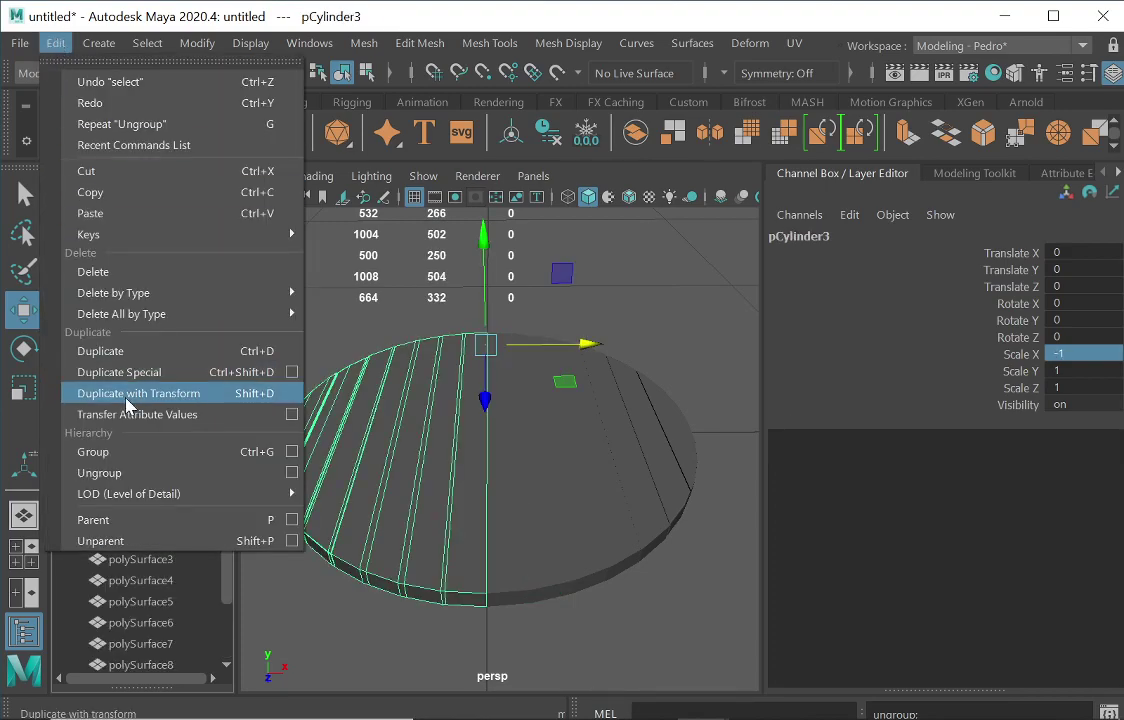
left_click(125, 481)
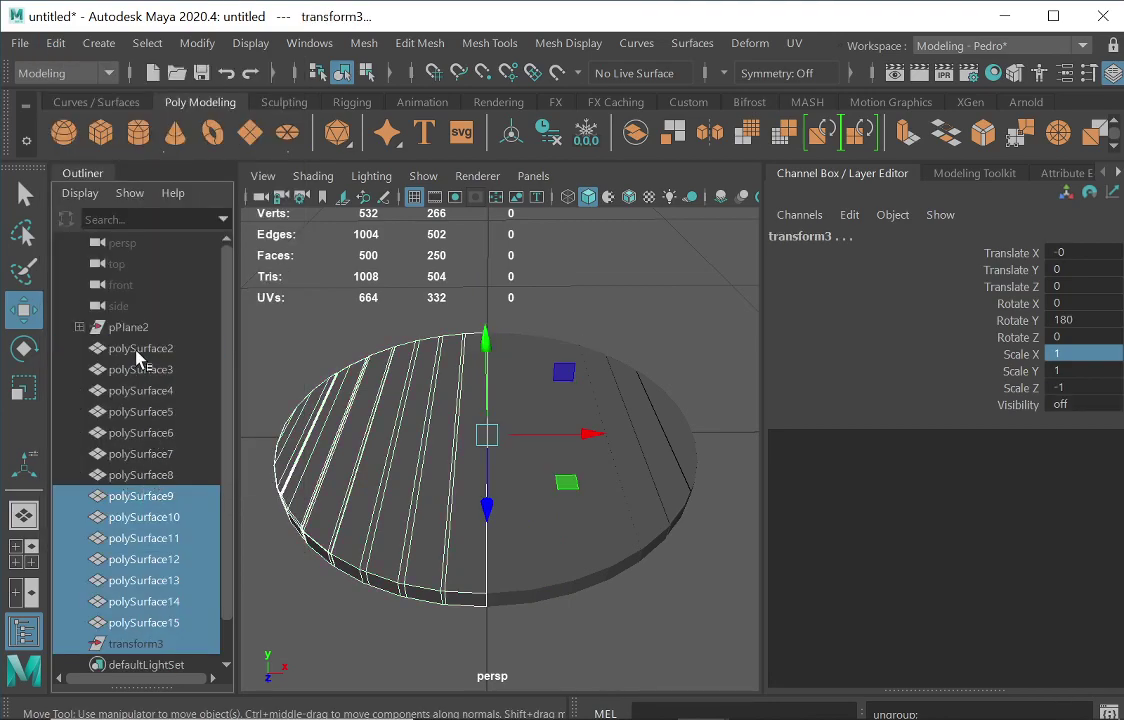
Combine the planks polySurface2 through polySurface15 into one mesh.
left_click(128, 328)
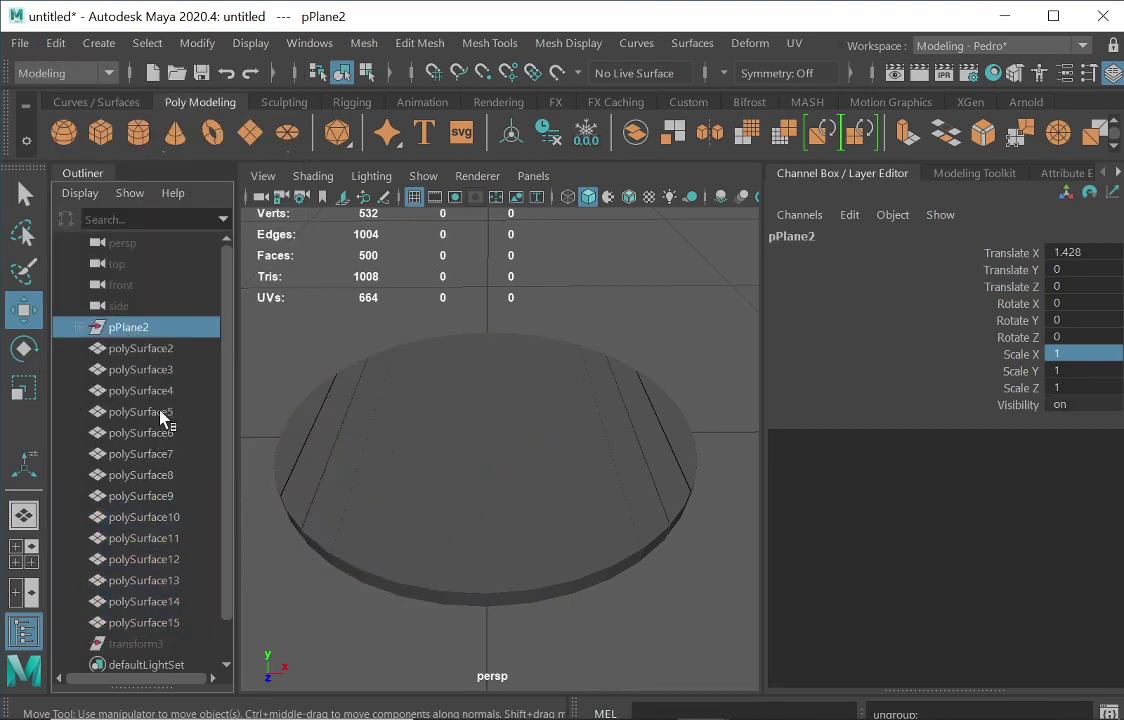
left_click(128, 349)
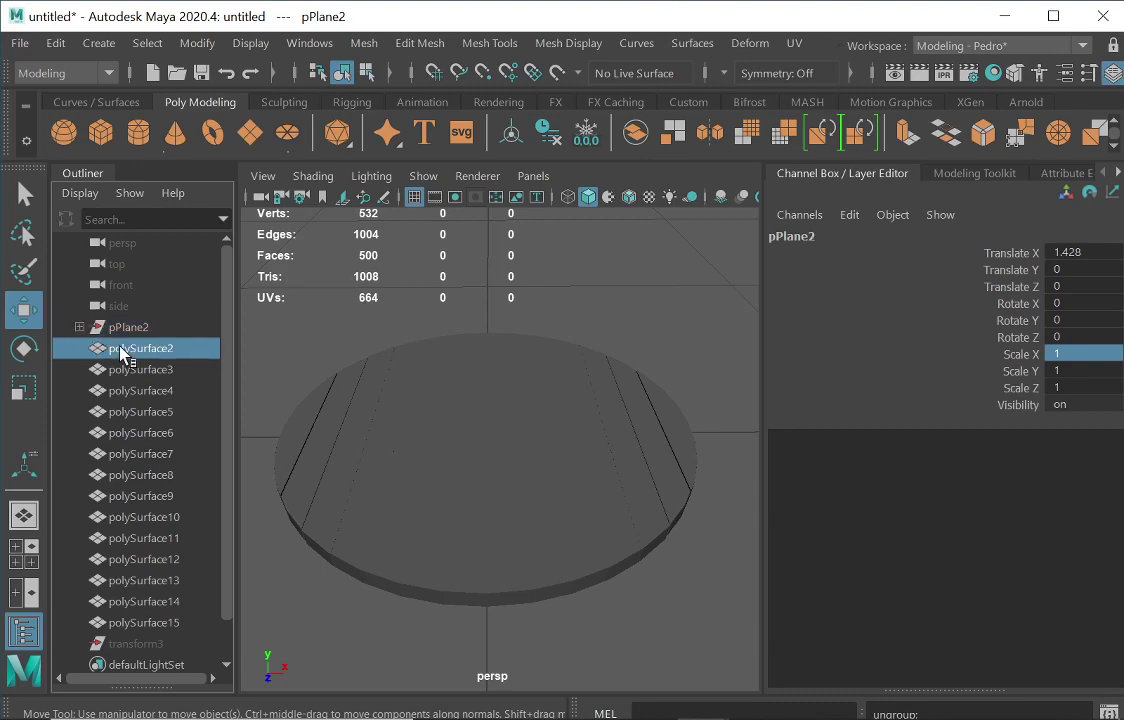
left_click(140, 623, "shift")
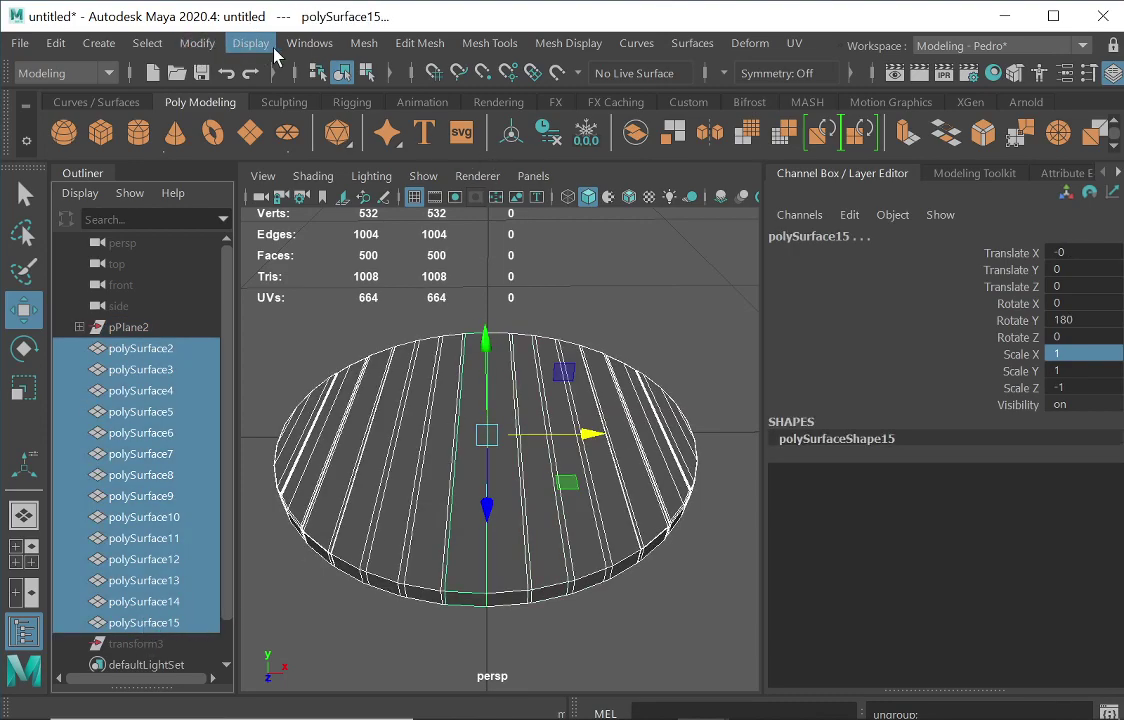
left_click(364, 45)
left_click(427, 119)
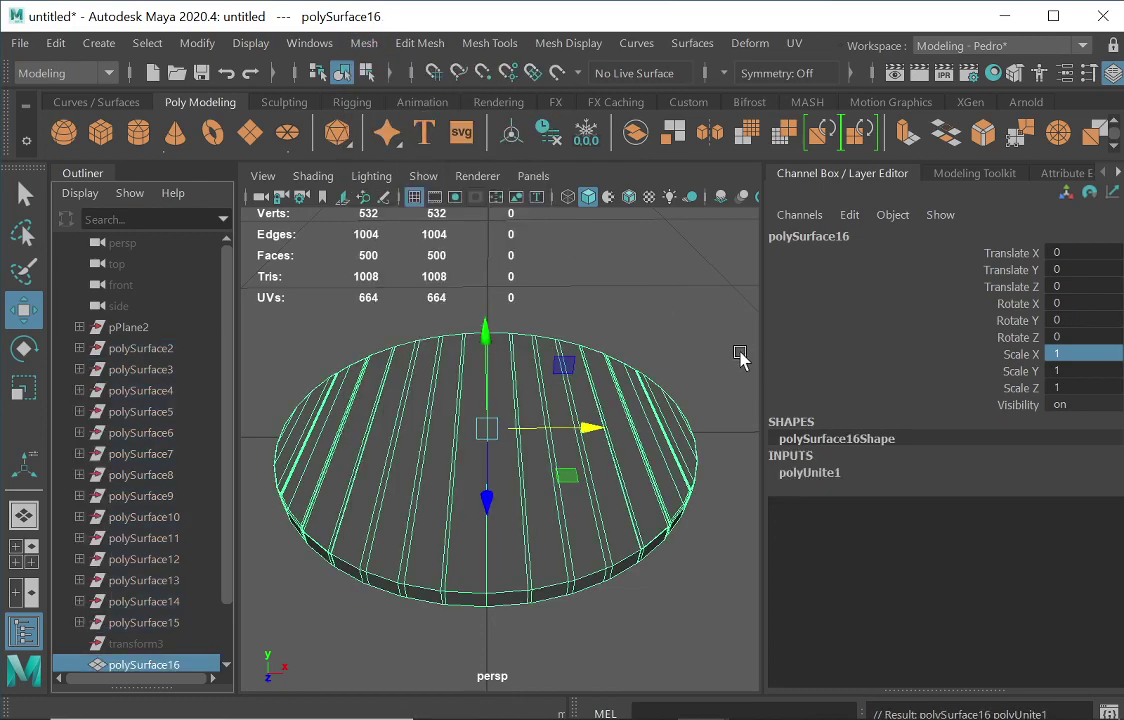
Rename the combined door mesh polySurface16 as puerta_maderos.
left_click(658, 270)
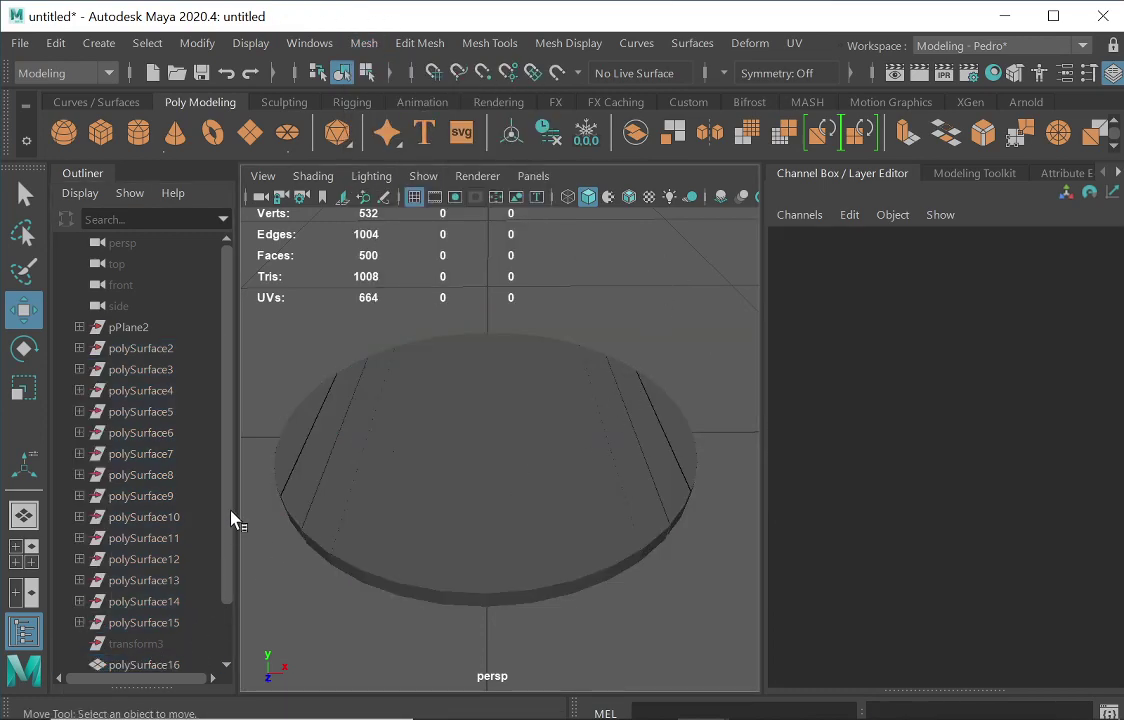
scroll(230, 560, "down", 1)
left_click(130, 603)
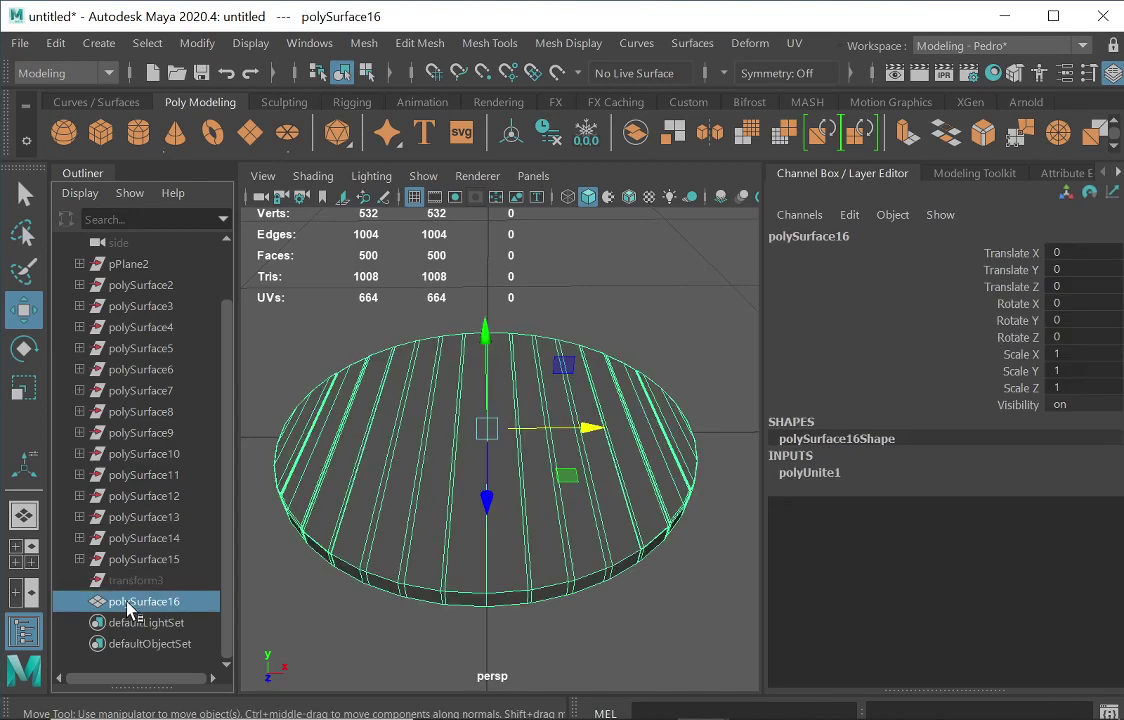
double_click(132, 603)
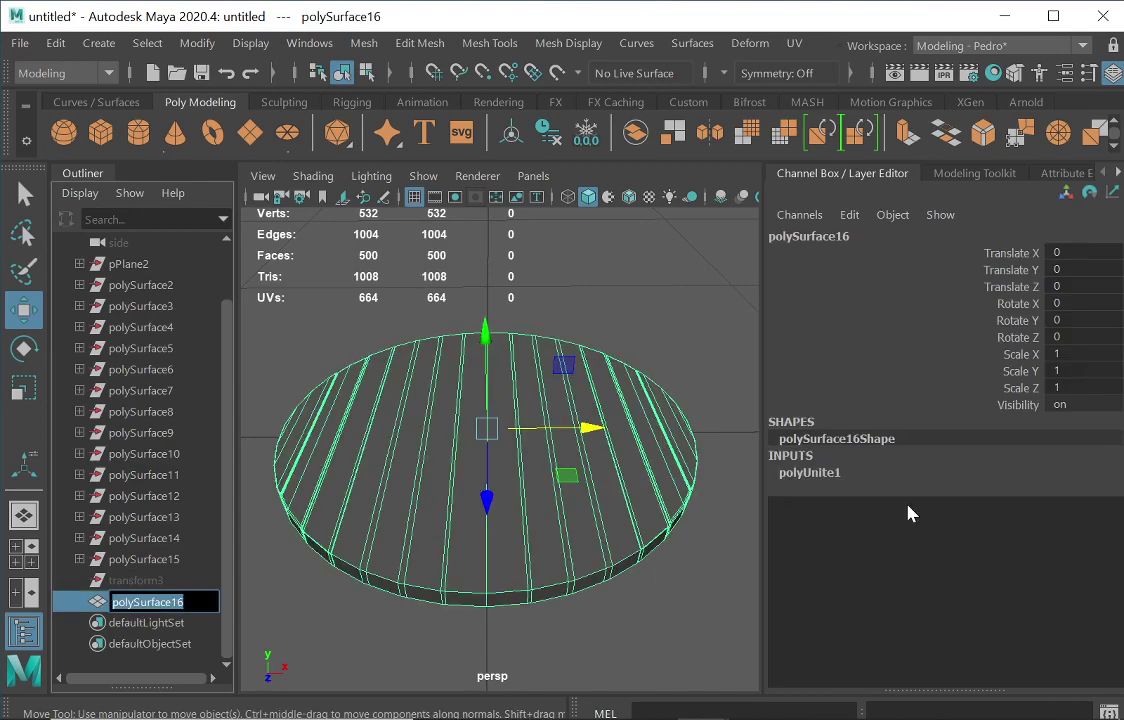
type("pue")
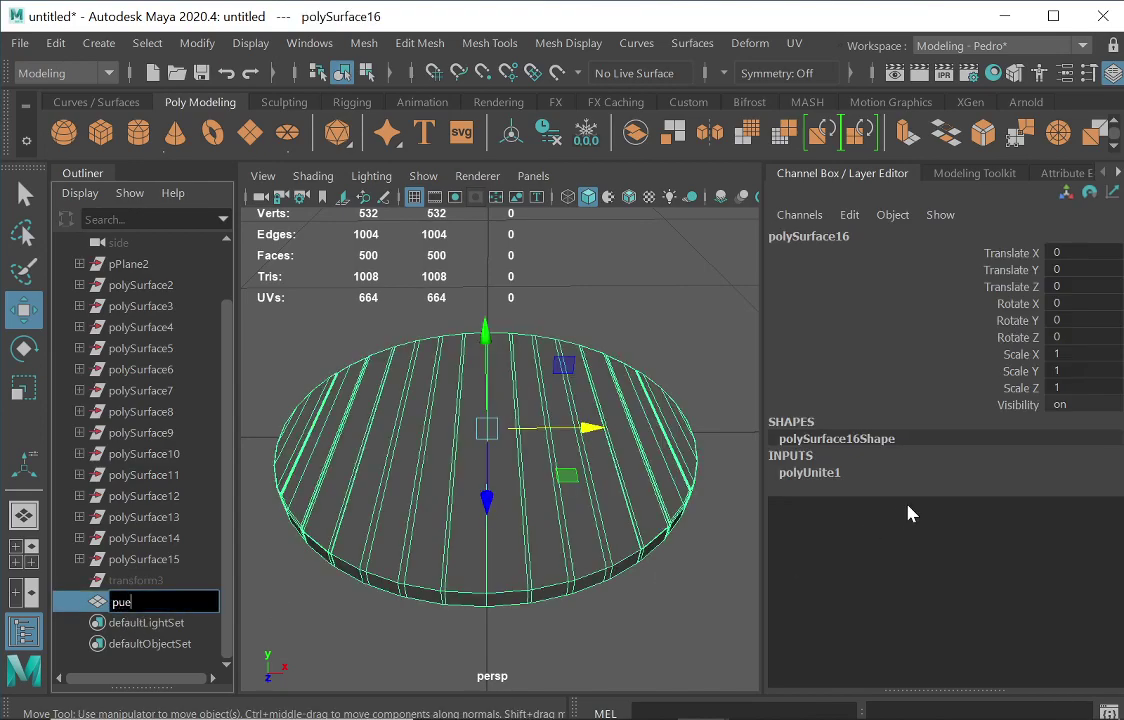
type("rta_maderos")
key("Return")
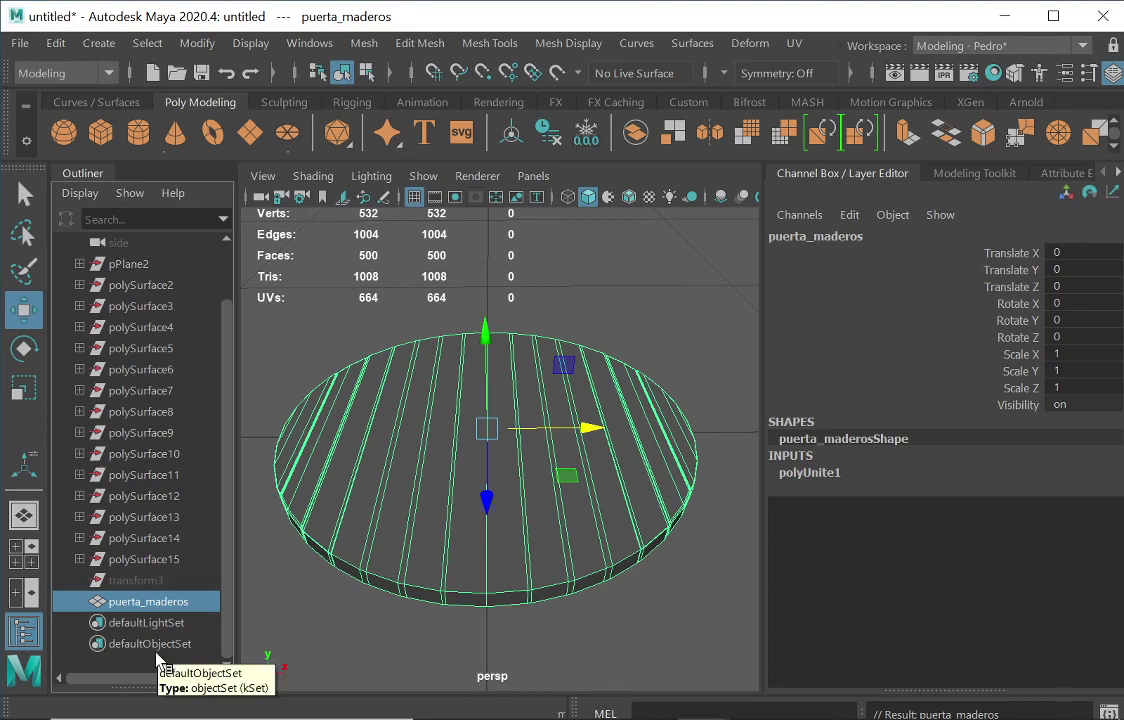
Switch to the open Maya scene Bag End Exterior 19.ma and paste the copied puerta_maderos mesh there.
mouse_move(497, 700)
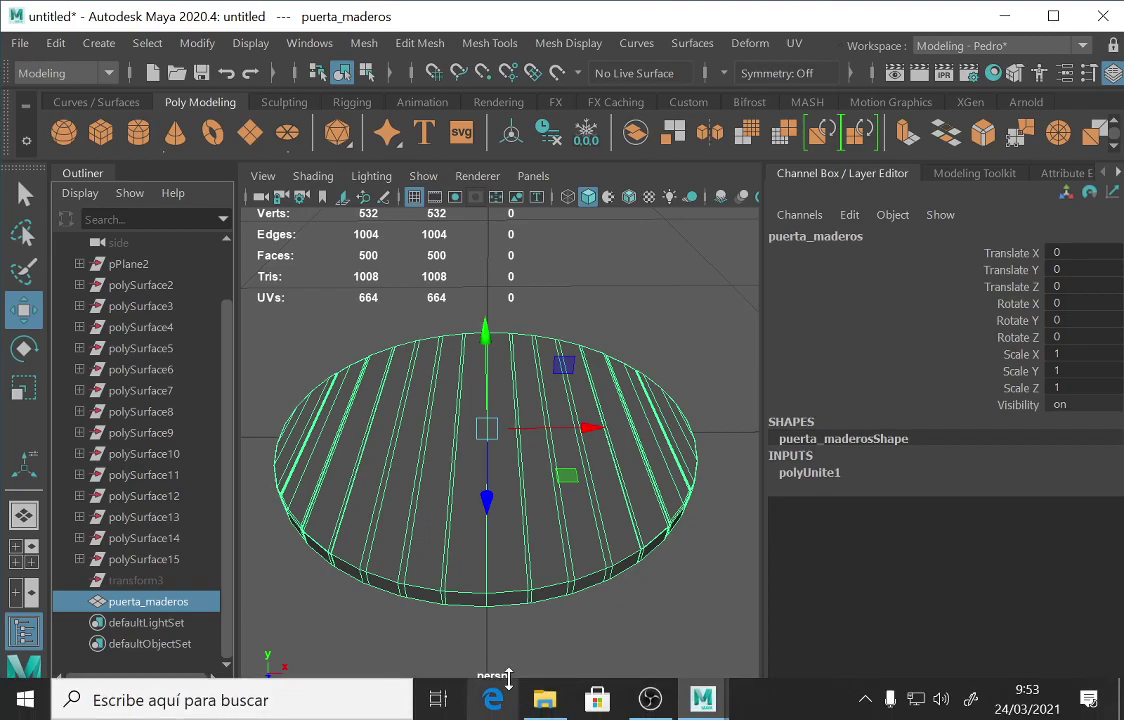
mouse_move(703, 698)
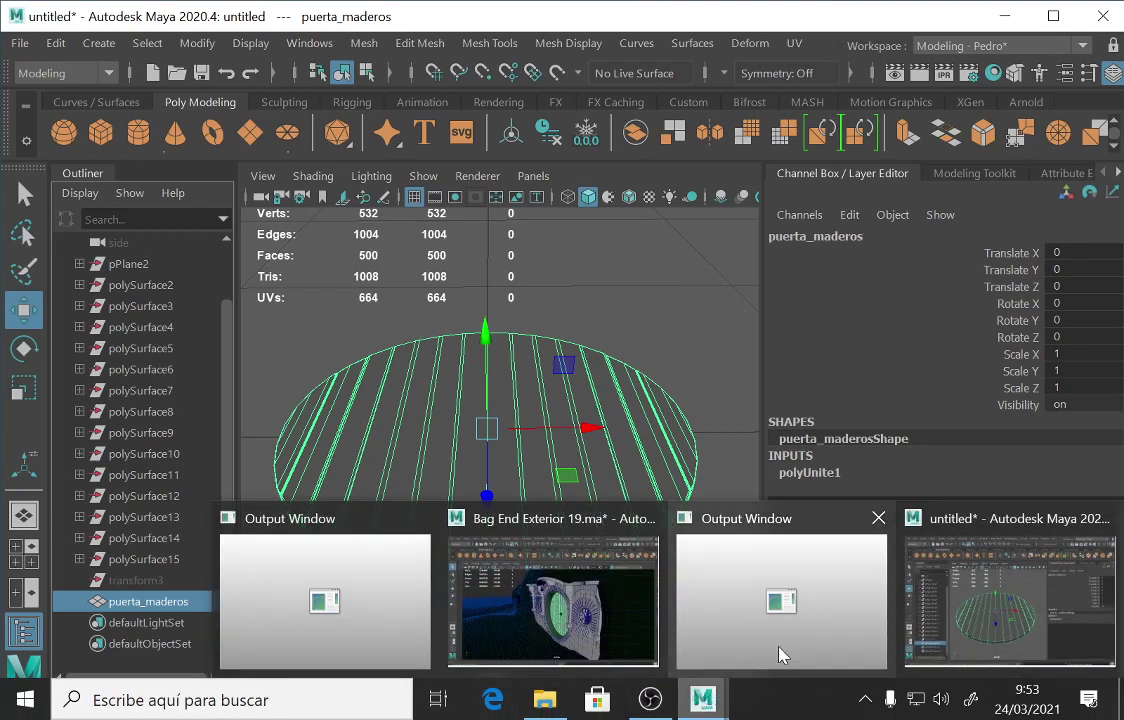
left_click(575, 625)
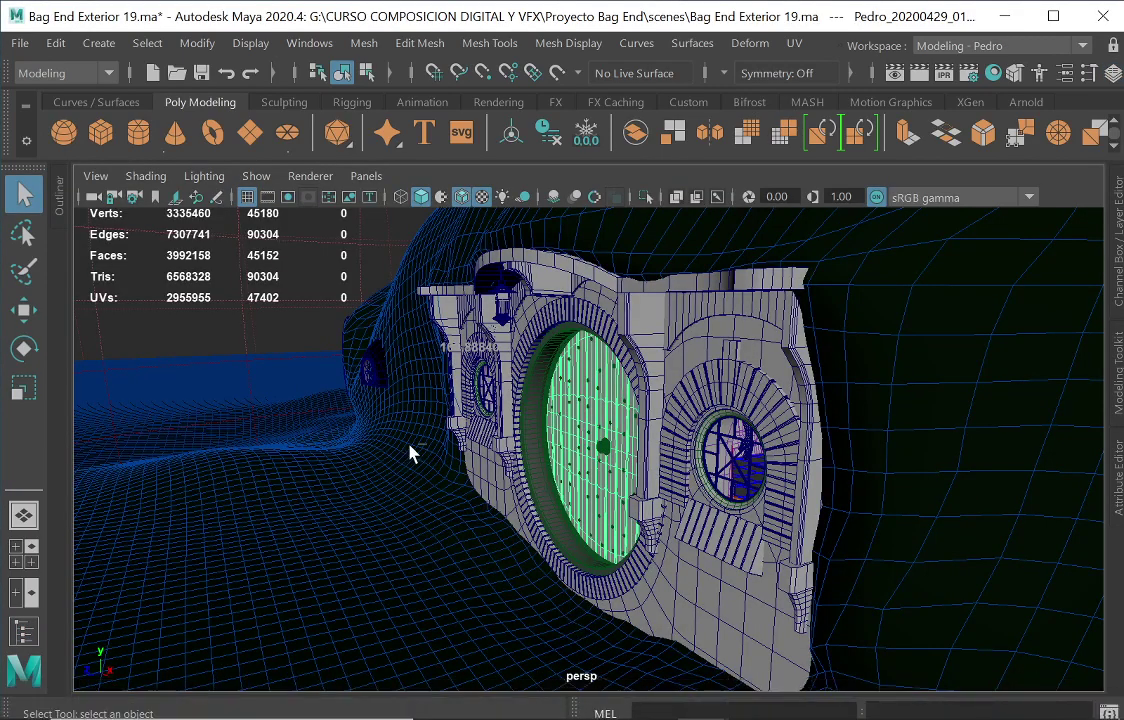
key("ctrl+v")
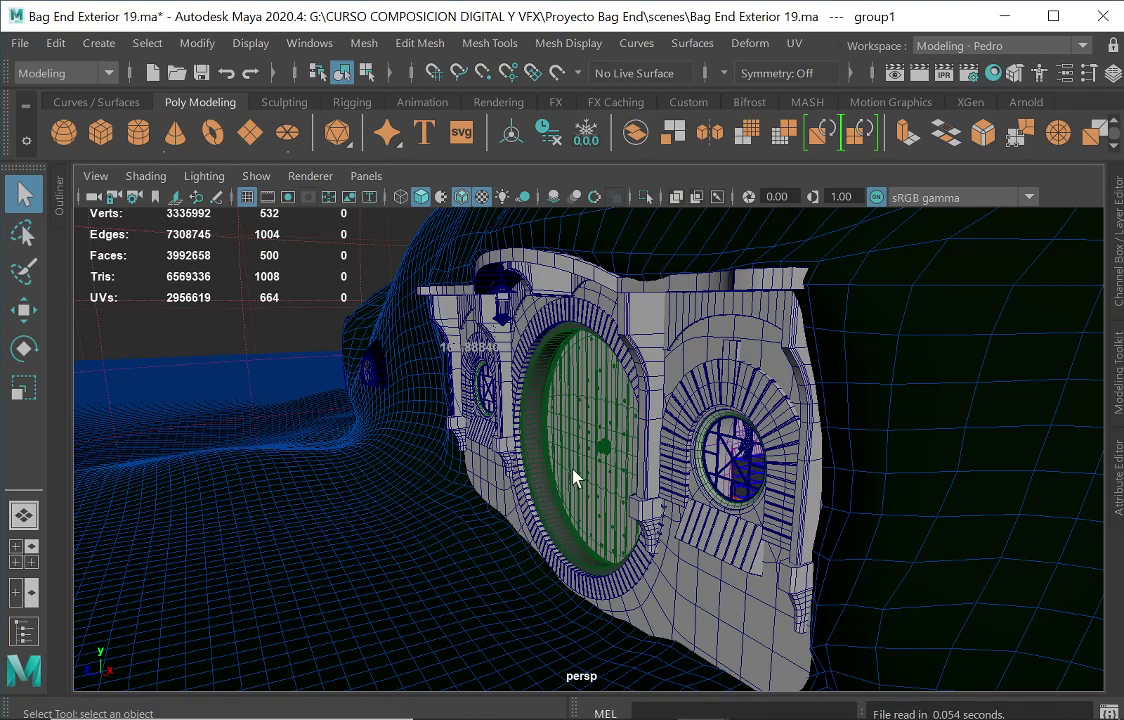
Display the scene in wireframe and delete the large cylinder surrounding the pasted plank door.
key("f")
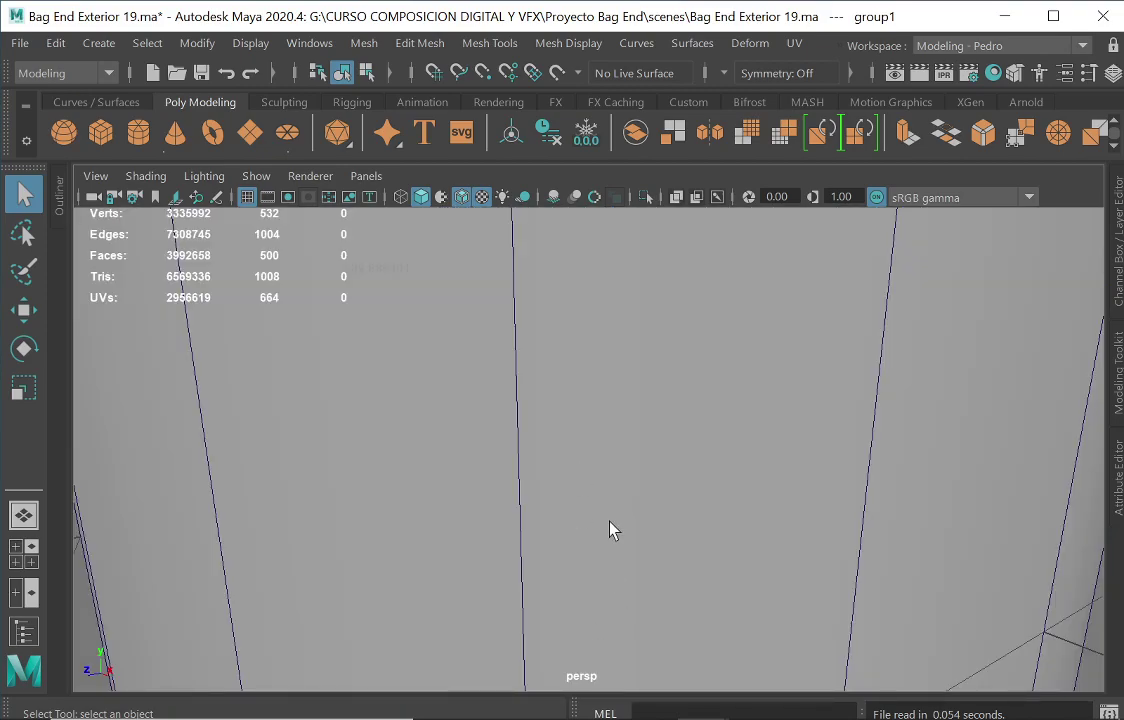
left_click_drag(637, 511, 559, 532, "alt")
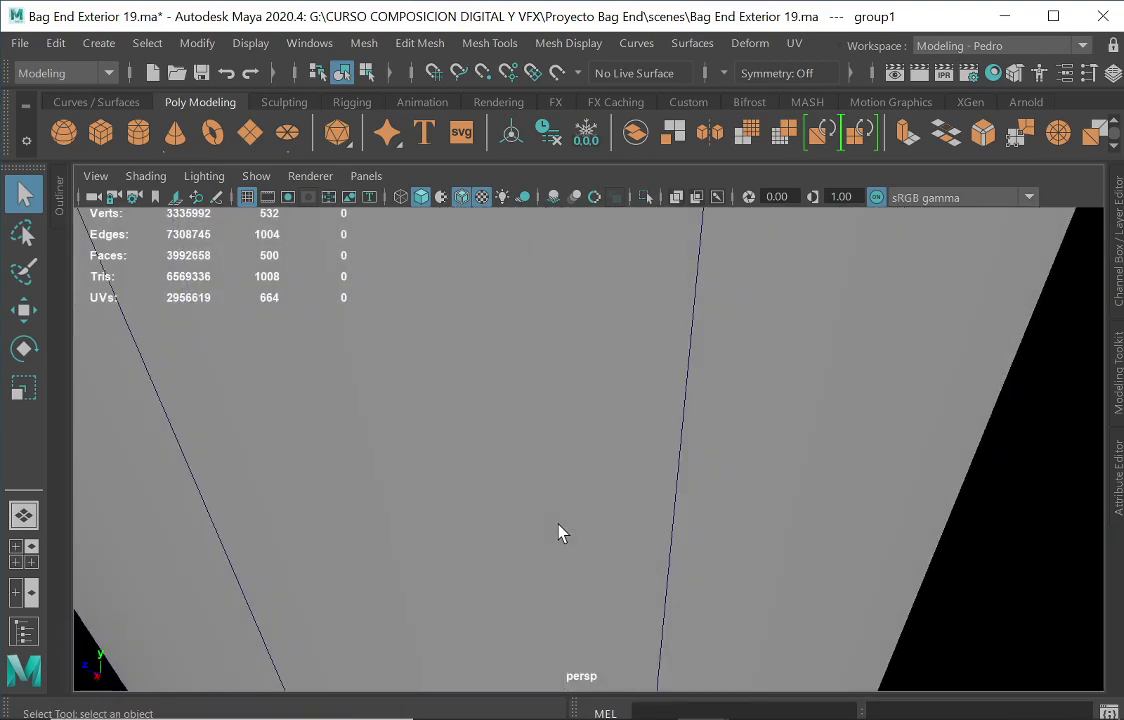
left_click(402, 197)
mouse_move(539, 459)
left_mouse_down("alt")
mouse_move(577, 489)
mouse_move(507, 504)
mouse_move(501, 474)
left_mouse_up("alt")
scroll(597, 502, "down", 8)
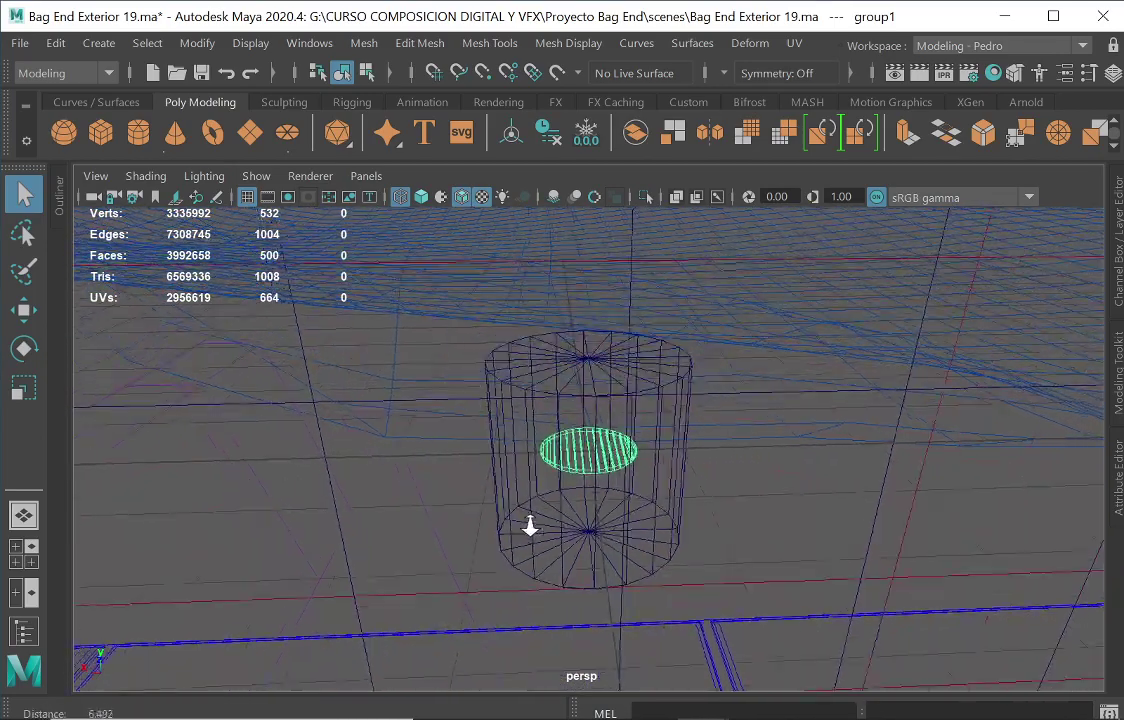
left_click(680, 483)
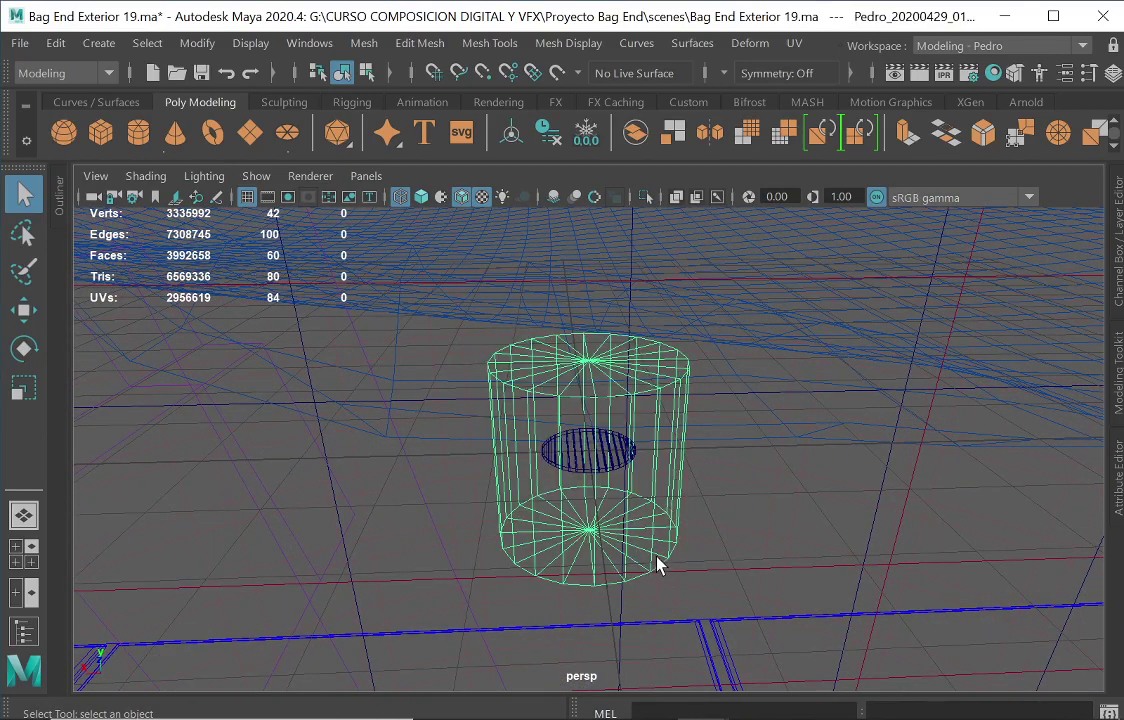
key("Delete")
Stand the pasted puerta_maderos door upright by setting its X rotation to 90.
left_click(603, 468)
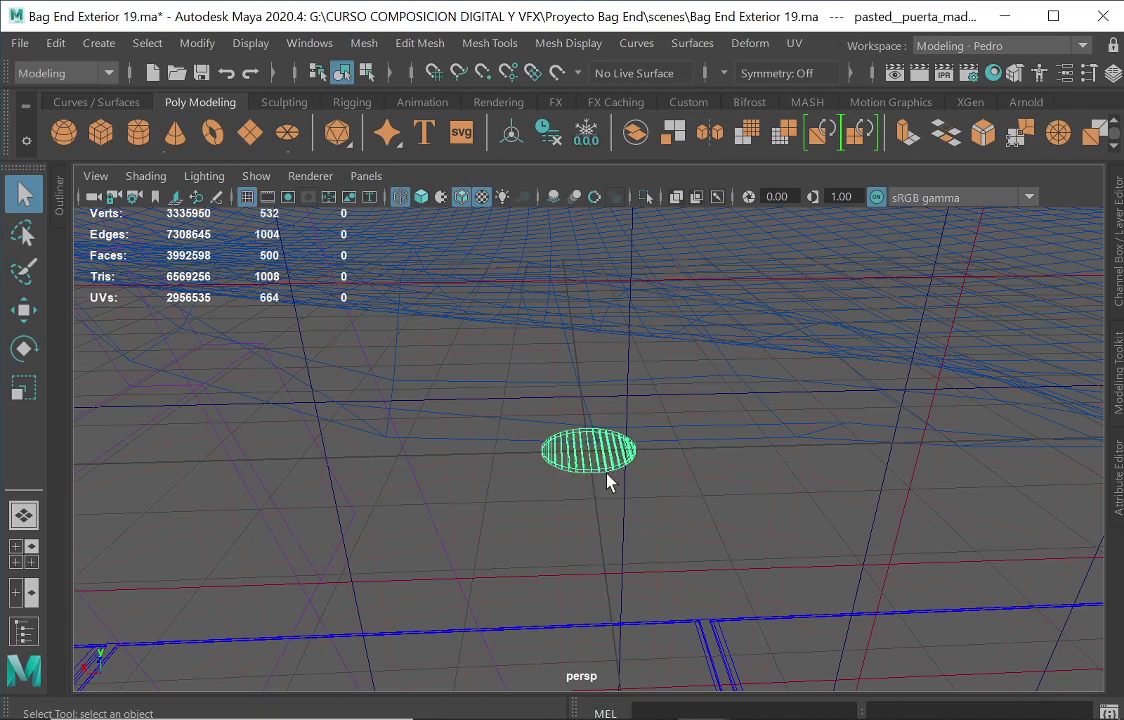
left_click(24, 348)
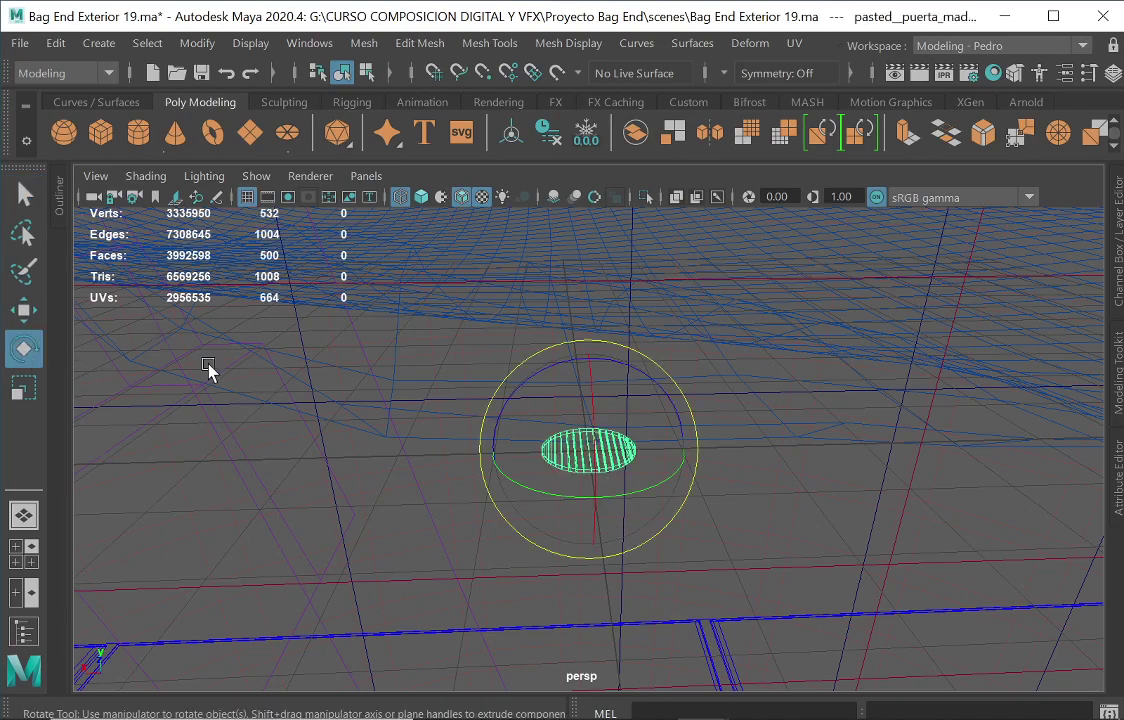
left_click(1120, 268)
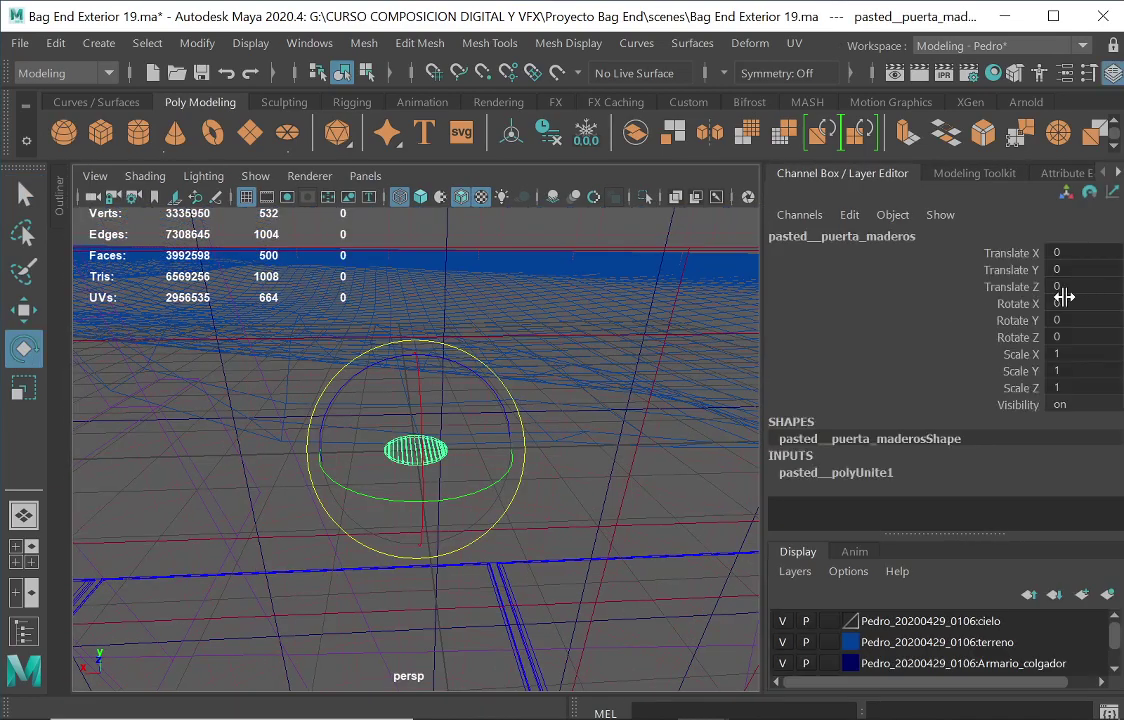
double_click(1058, 303)
type("90")
key("Return")
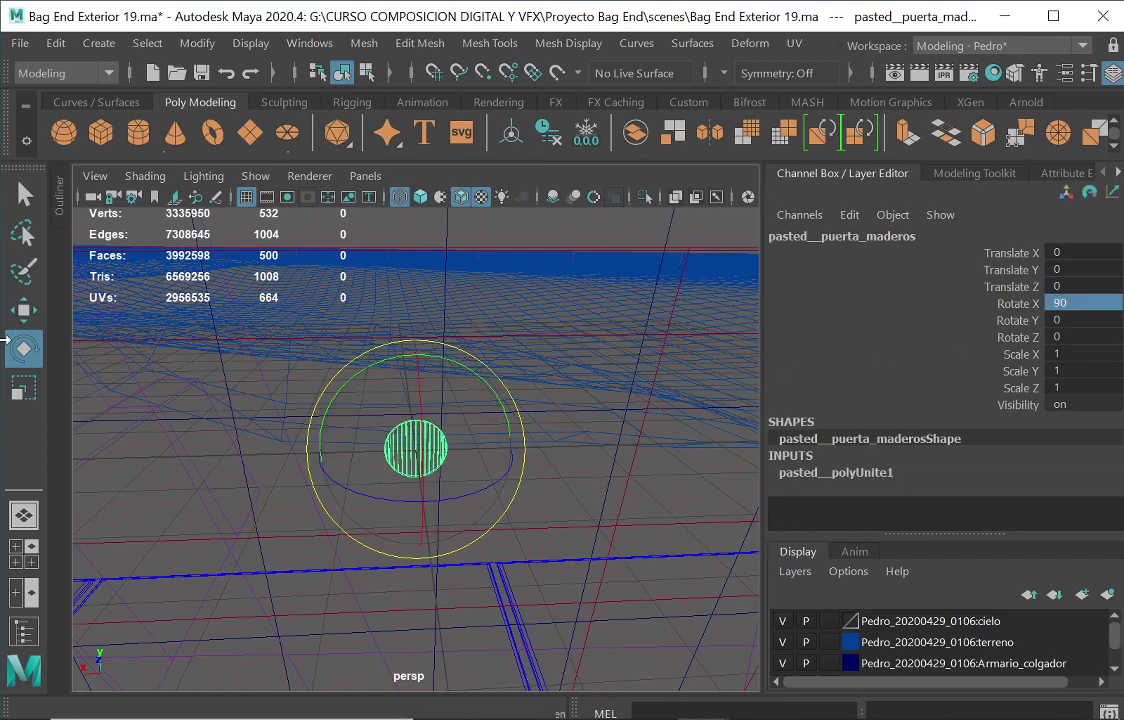
Scale the plank door uniformly to about 234.3 to match the size of the house's round entrance.
left_click(24, 388)
left_click_drag(415, 452, 172, 413)
scroll(492, 470, "down", 5)
left_click_drag(437, 456, 720, 385)
left_click_drag(384, 515, 540, 500, "alt")
right_click_drag(540, 500, 99, 439, "alt")
left_click_drag(99, 439, 275, 485, "alt")
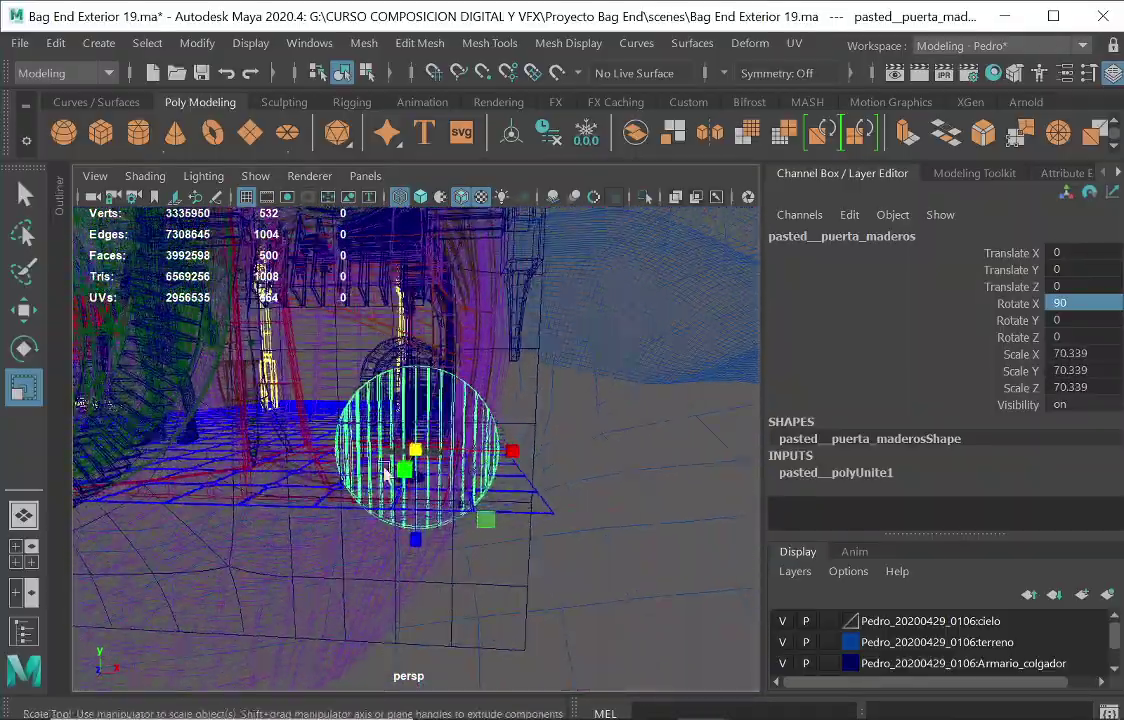
left_click_drag(416, 451, 288, 514)
scroll(560, 443, "down", 3)
left_click_drag(415, 449, 452, 447)
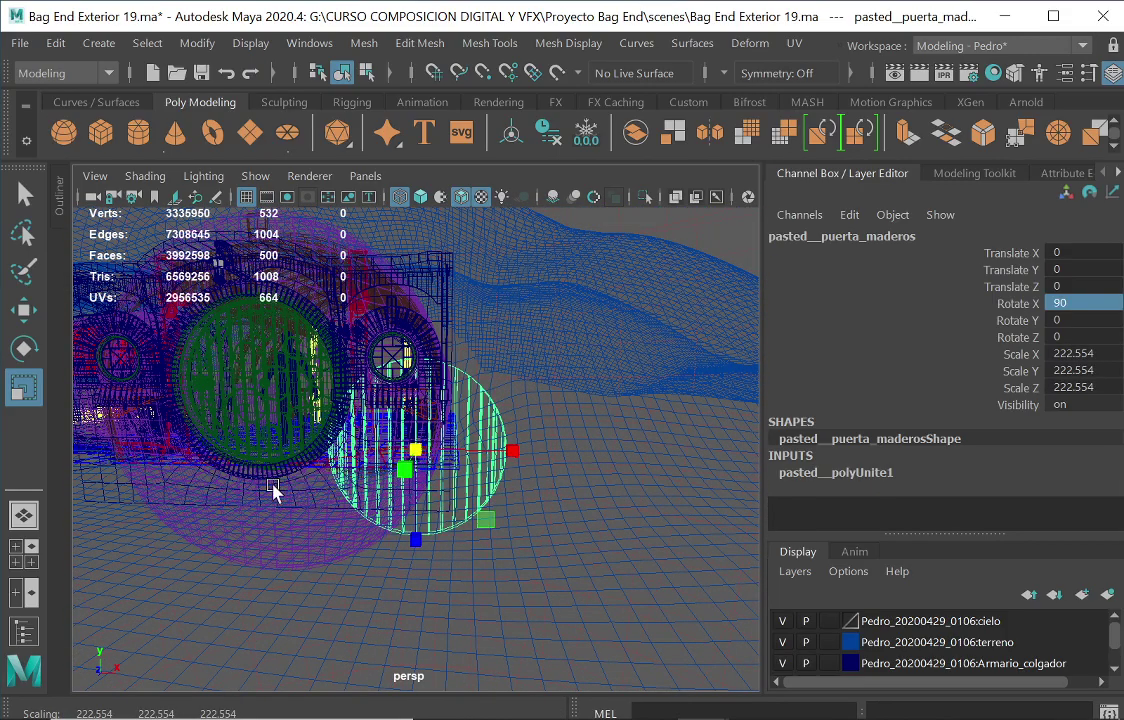
left_click_drag(198, 413, 340, 445, "alt")
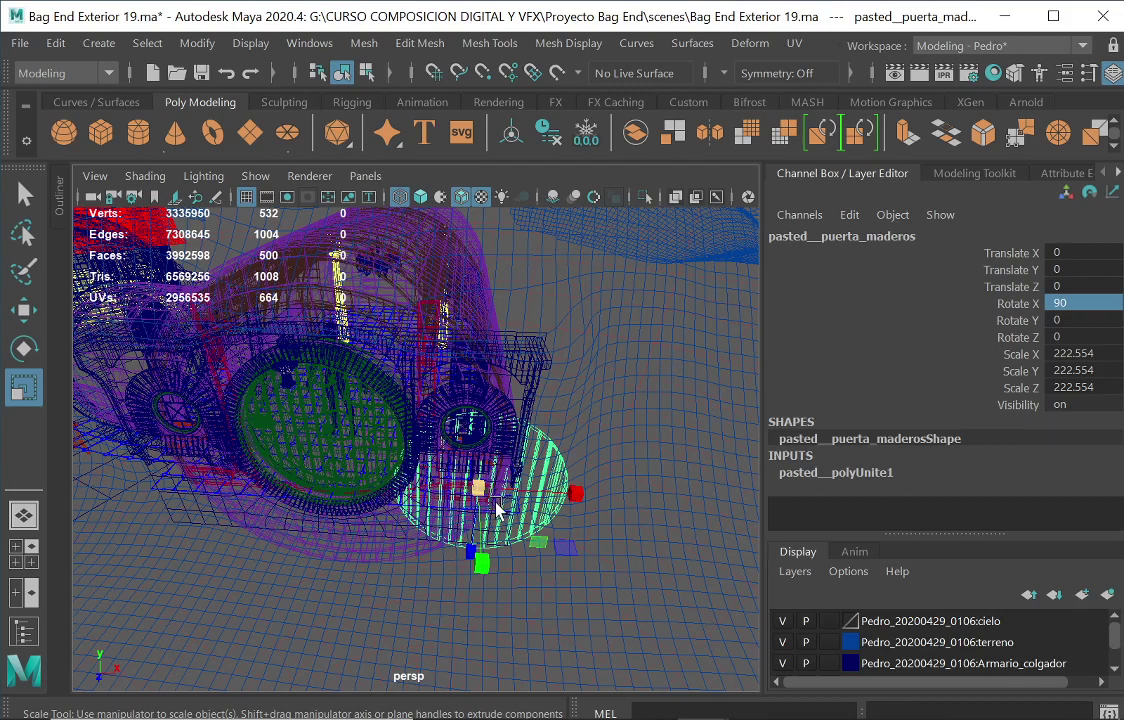
left_click_drag(477, 488, 484, 490)
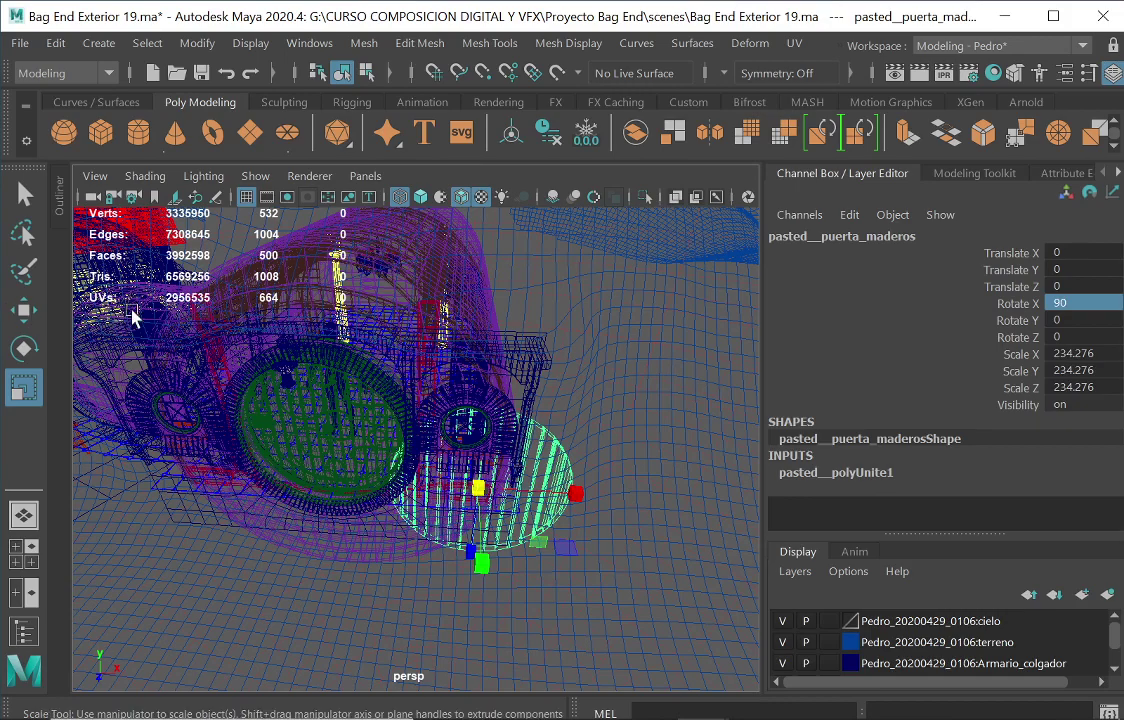
Move the plank door into the round entrance at about X -200, Y 51.6 and Z 13.7, and display the scene shaded.
left_click(24, 310)
left_click_drag(585, 492, 410, 512)
left_click_drag(313, 387, 307, 352)
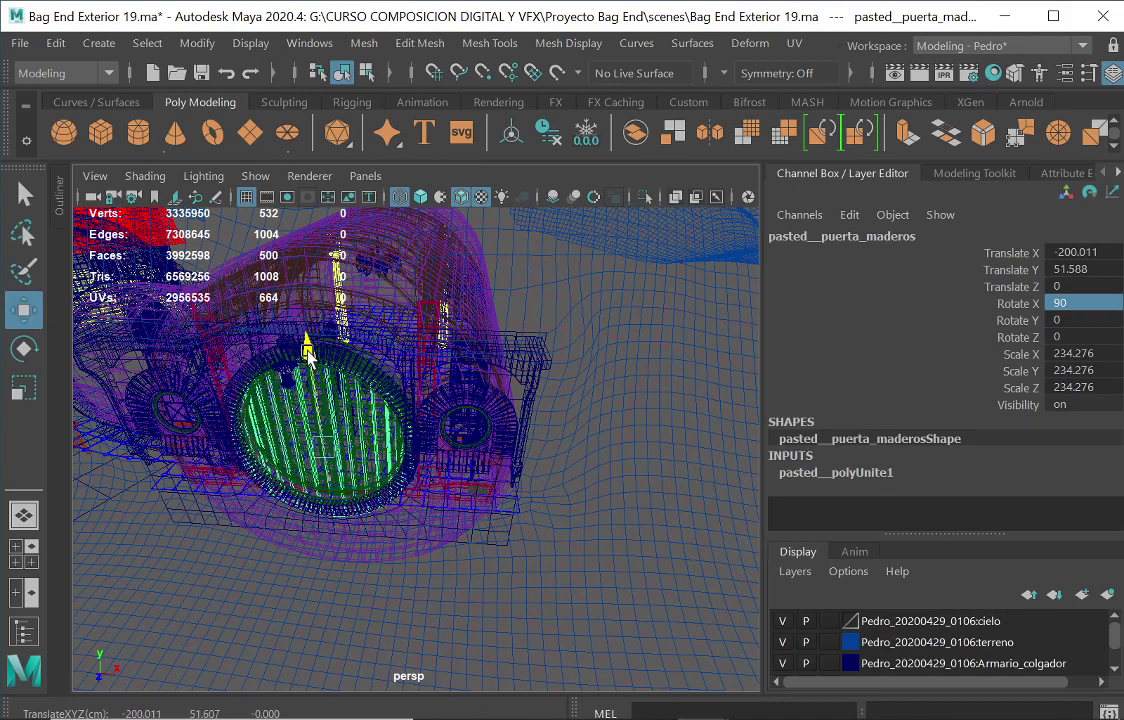
key("f")
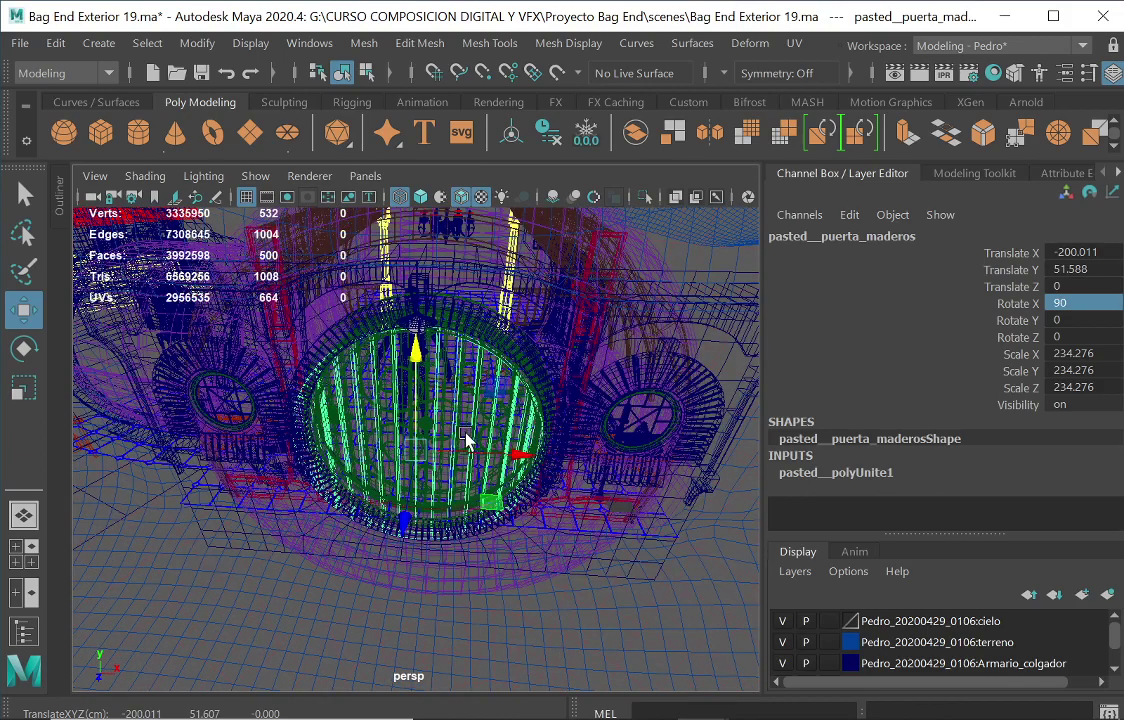
left_click(419, 197)
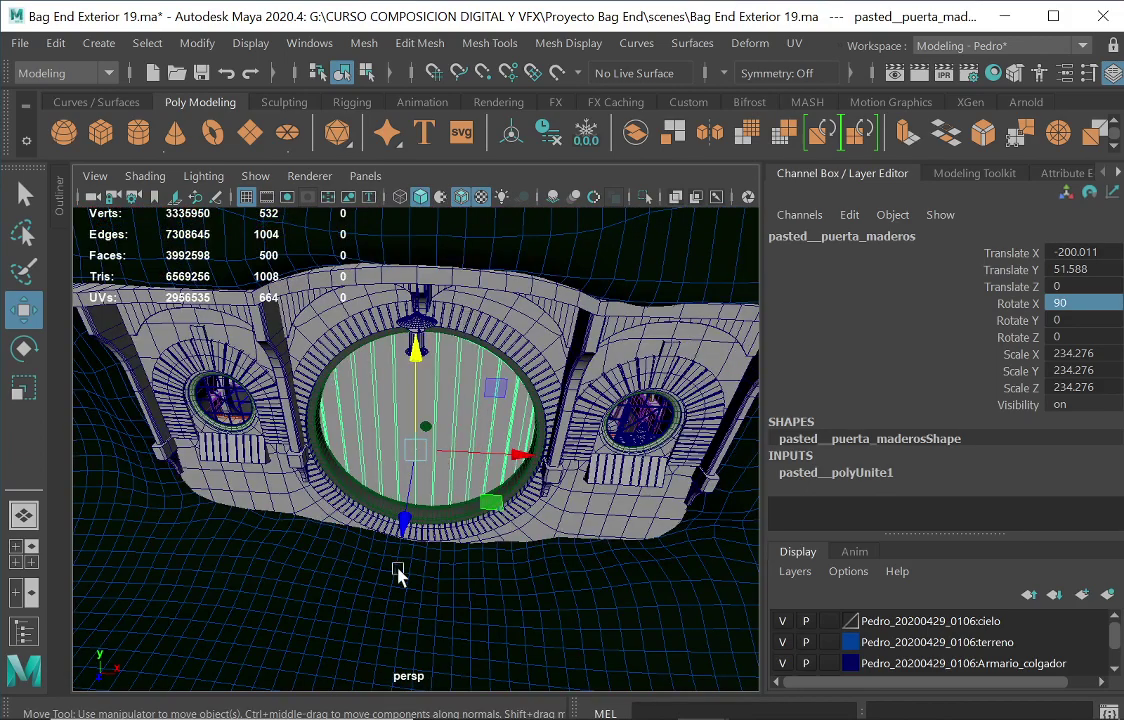
left_click_drag(404, 524, 404, 534)
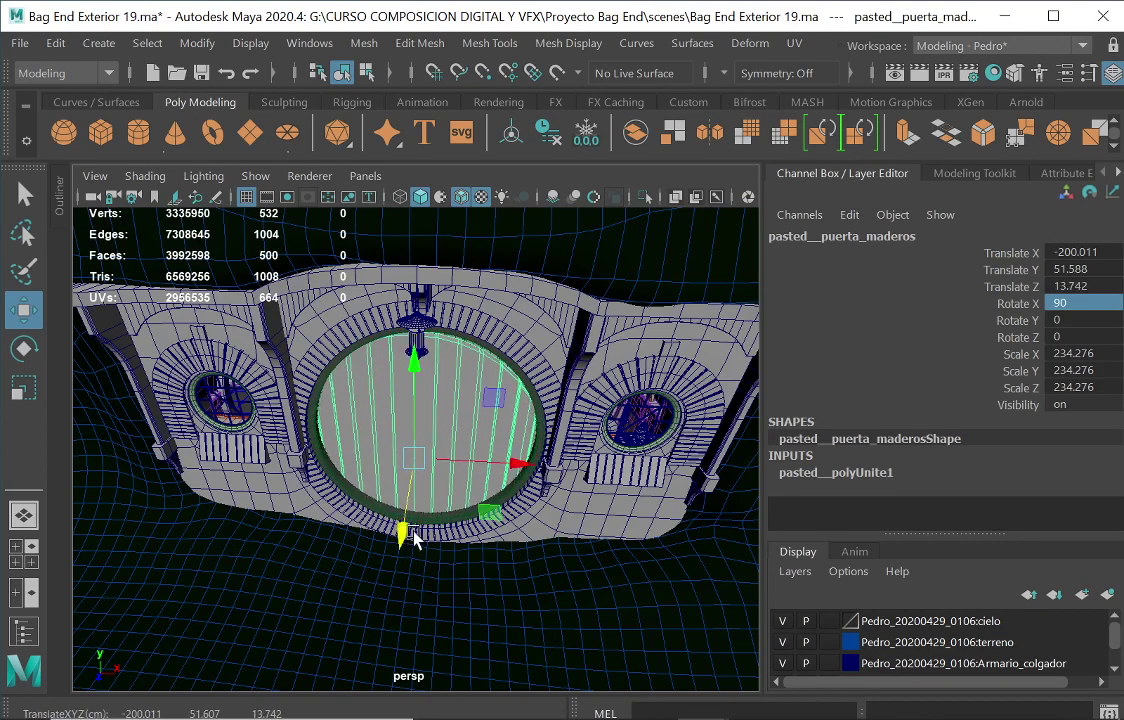